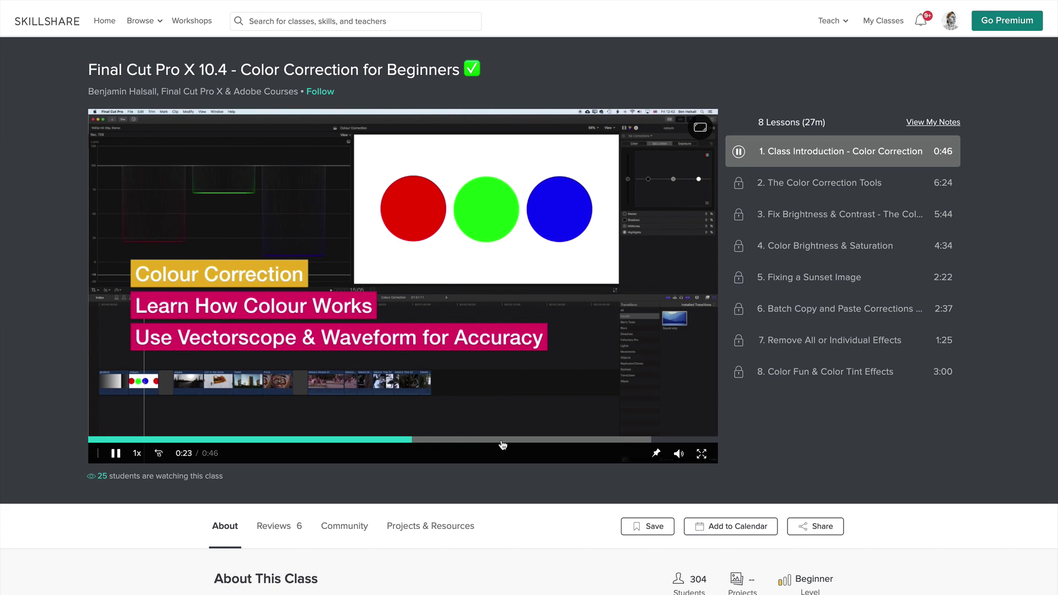
Look through the Skillshare color correction class preview, the Film Production class listing and the free membership page
{"action": "left_click", "coordinate": [519, 440]}
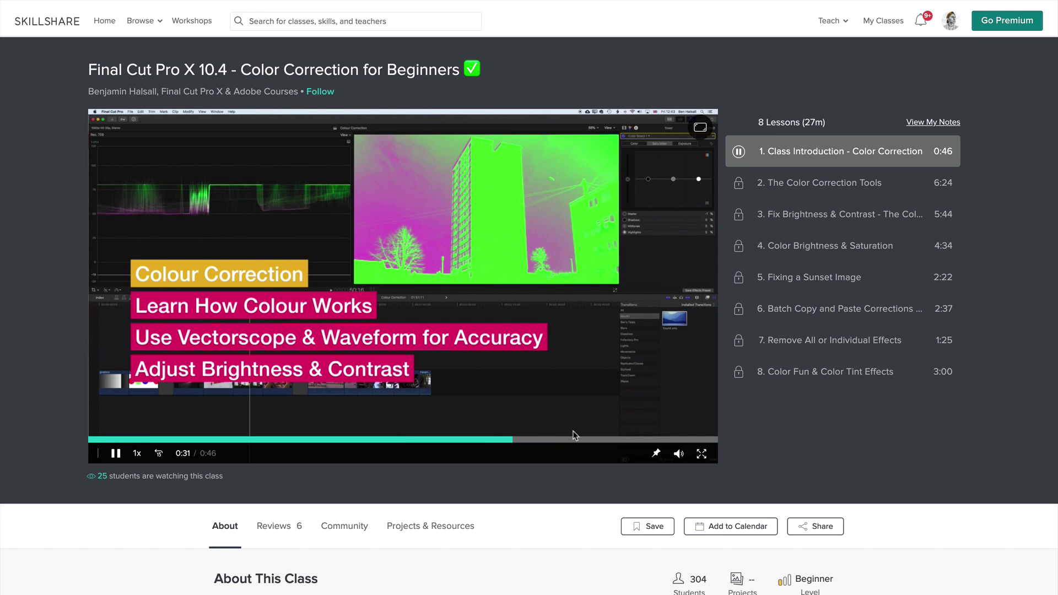
{"action": "left_click", "coordinate": [578, 379]}
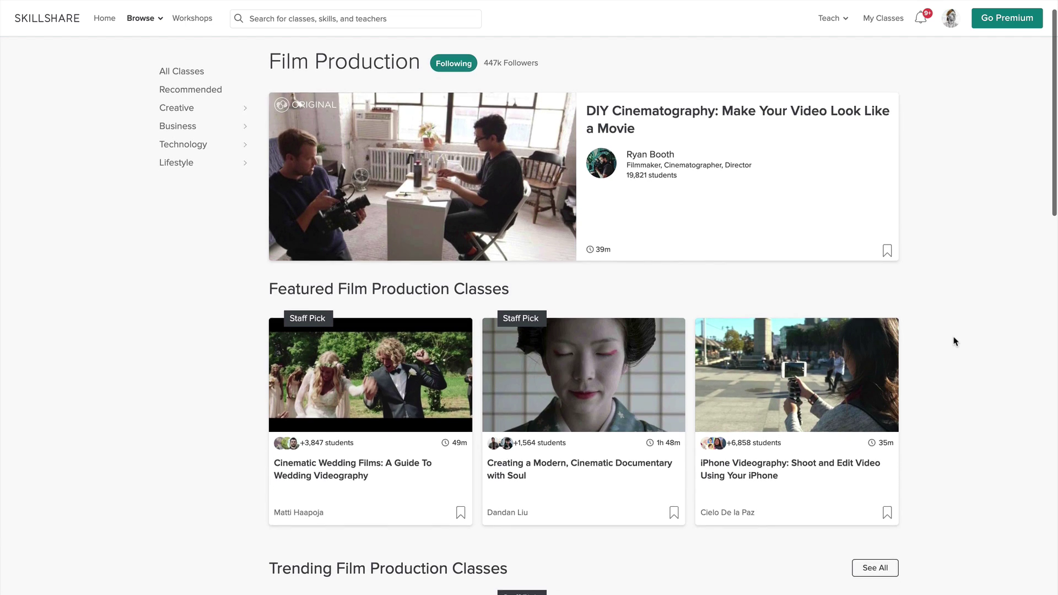
{"action": "scroll", "coordinate": [955, 340], "scroll_direction": "down", "scroll_amount": 3}
{"action": "scroll", "coordinate": [955, 341], "scroll_direction": "down", "scroll_amount": 5}
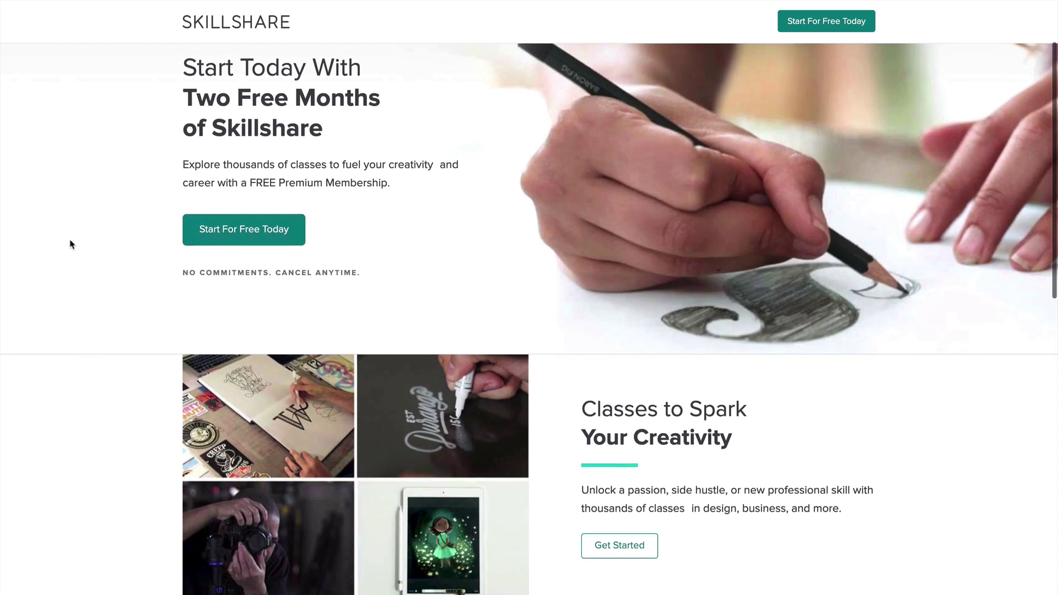
{"action": "scroll", "coordinate": [69, 243], "scroll_direction": "down", "scroll_amount": 5}
{"action": "scroll", "coordinate": [69, 243], "scroll_direction": "down", "scroll_amount": 6}
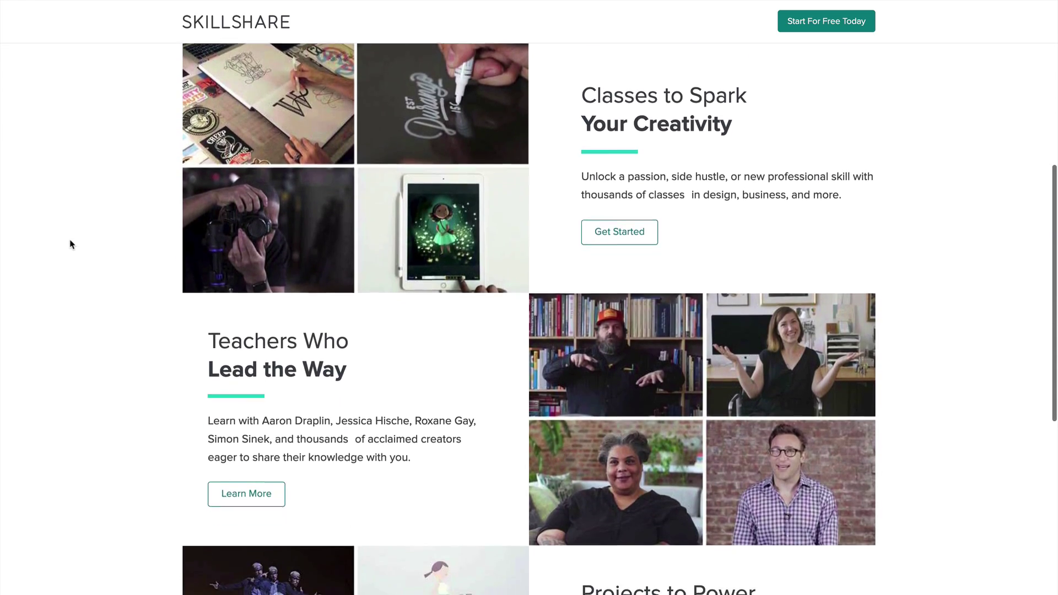
{"action": "scroll", "coordinate": [70, 244], "scroll_direction": "down", "scroll_amount": 6}
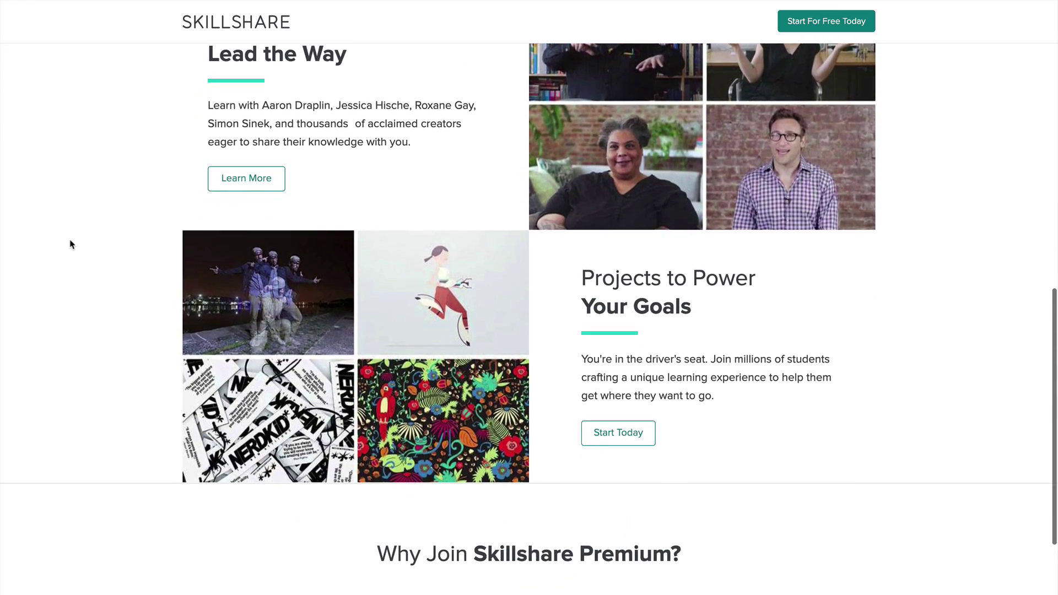
{"action": "scroll", "coordinate": [69, 242], "scroll_direction": "up", "scroll_amount": 15}
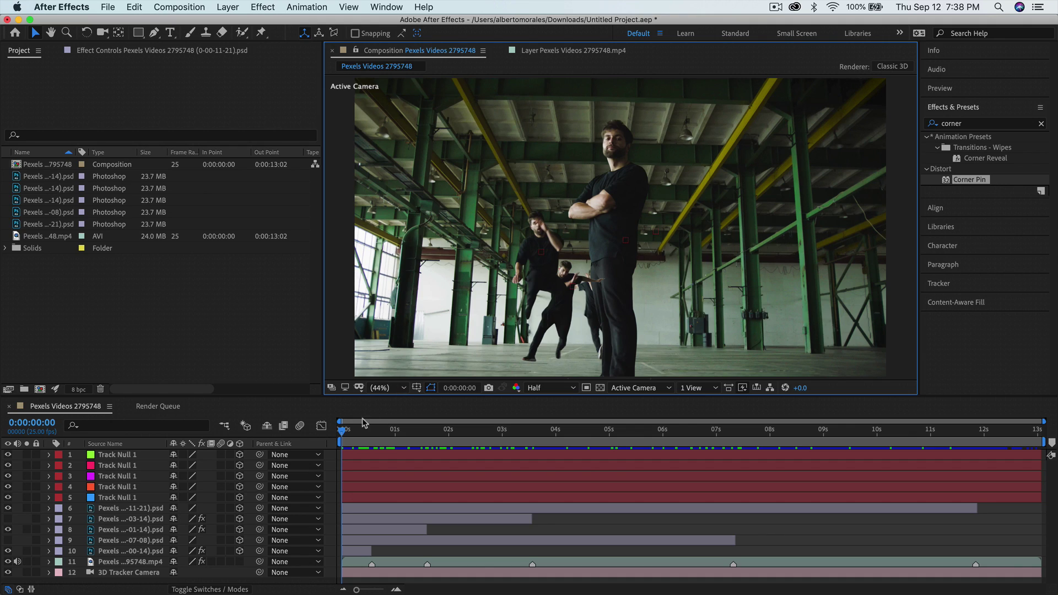
Switch to After Effects and preview the finished clone composition from the start of the timeline
{"action": "mouse_move", "coordinate": [342, 433]}
{"action": "left_mouse_down"}
{"action": "mouse_move", "coordinate": [653, 453]}
{"action": "mouse_move", "coordinate": [685, 435]}
{"action": "mouse_move", "coordinate": [826, 435]}
{"action": "mouse_move", "coordinate": [656, 440]}
{"action": "mouse_move", "coordinate": [437, 496]}
{"action": "mouse_move", "coordinate": [316, 506]}
{"action": "mouse_move", "coordinate": [362, 441]}
{"action": "mouse_move", "coordinate": [340, 435]}
{"action": "left_mouse_up"}
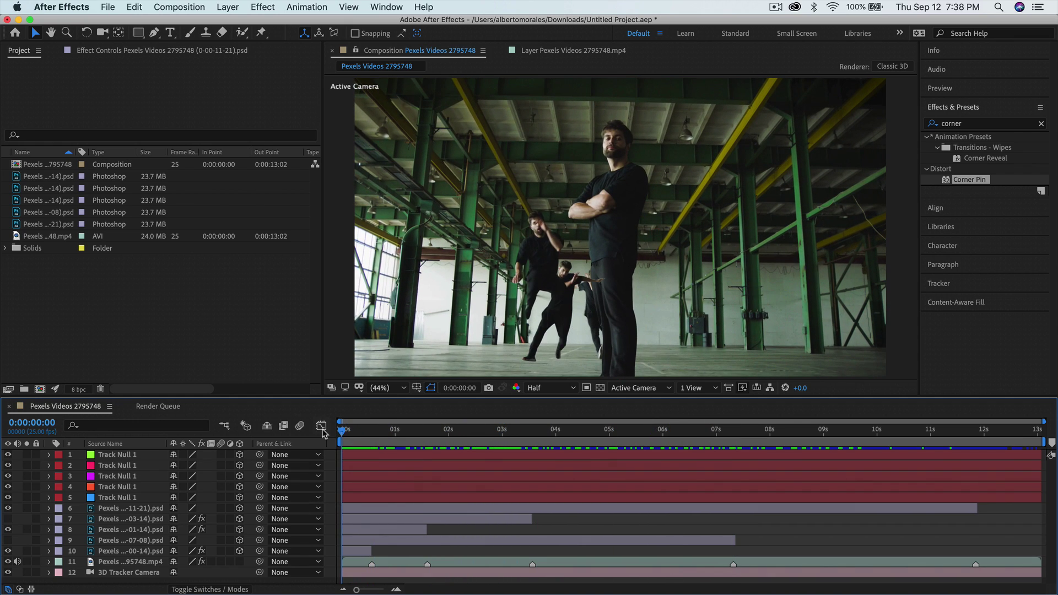
{"action": "key", "text": "space"}
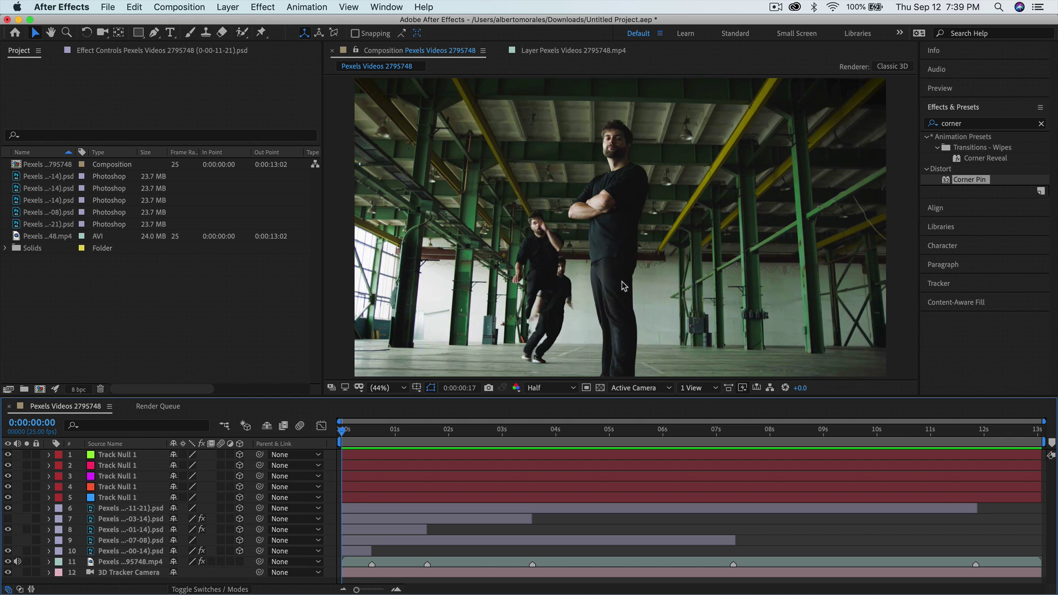
{"action": "key", "text": "space"}
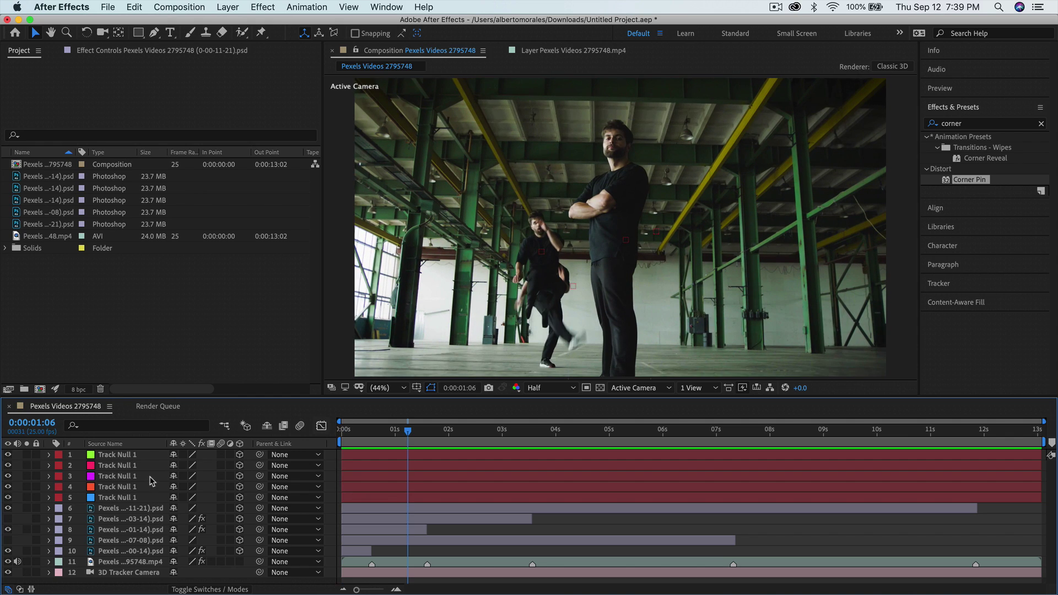
Start a new project without saving the current one, and create a composition from the footage Pexels Videos 2795748.mp4
{"action": "left_click", "coordinate": [108, 7]}
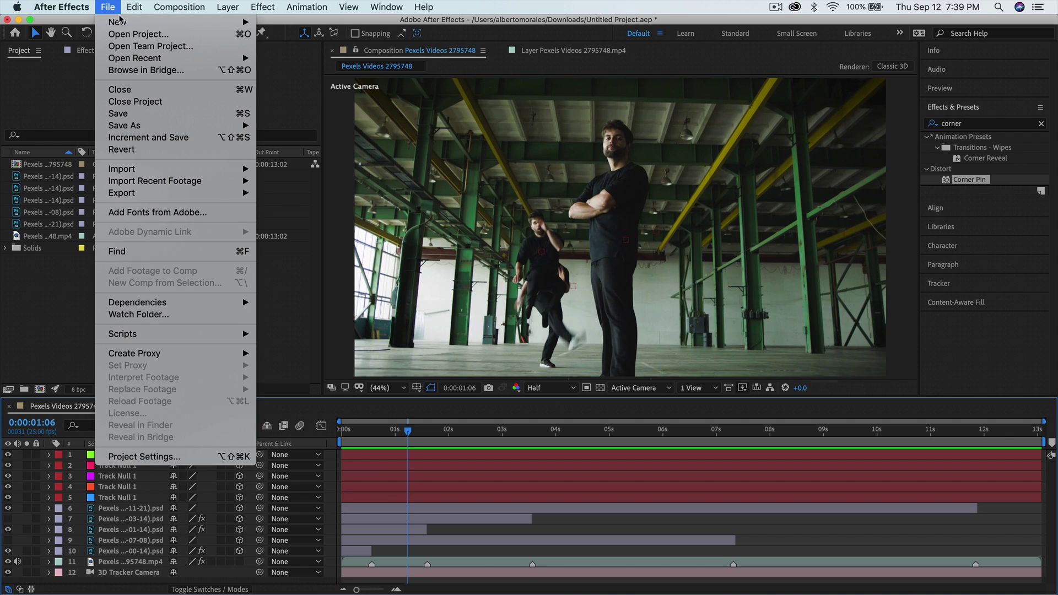
{"action": "mouse_move", "coordinate": [118, 22]}
{"action": "left_click", "coordinate": [294, 26]}
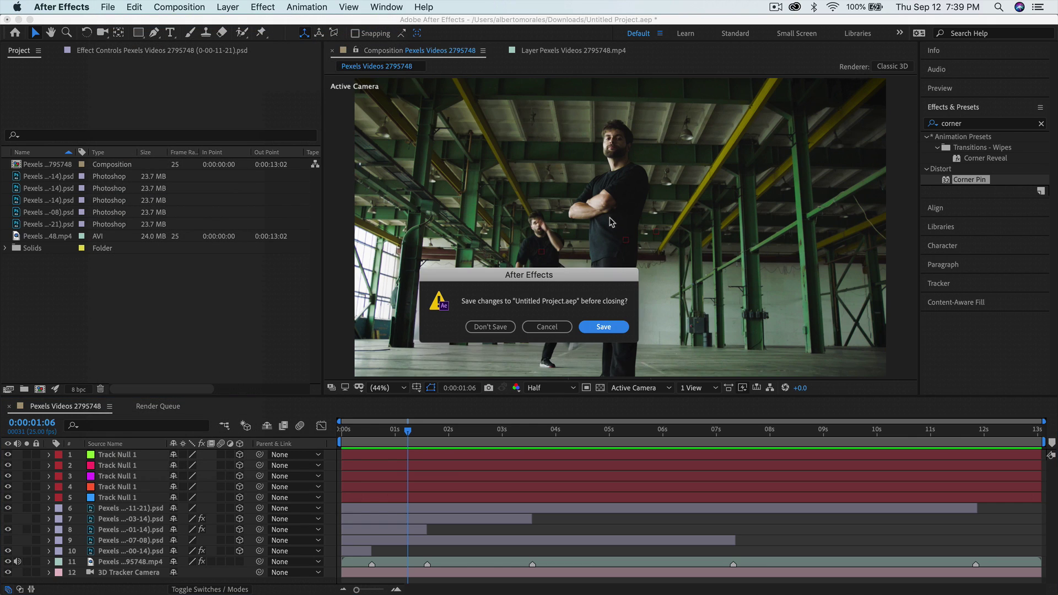
{"action": "left_click", "coordinate": [484, 325]}
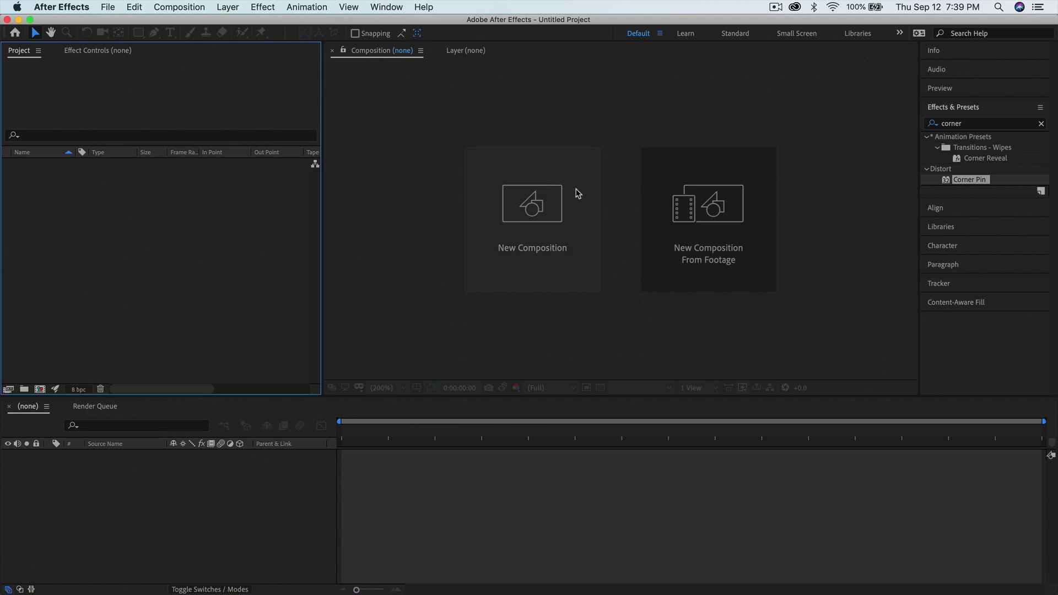
{"action": "left_click", "coordinate": [698, 225]}
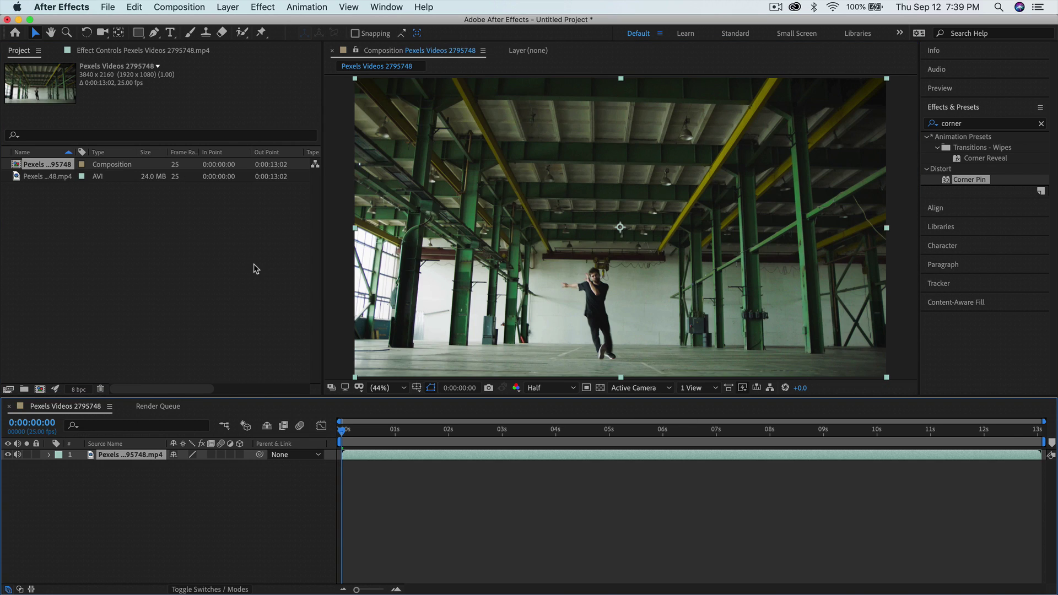
Play the dancer footage from the start of the timeline to review his poses
{"action": "left_click", "coordinate": [42, 171]}
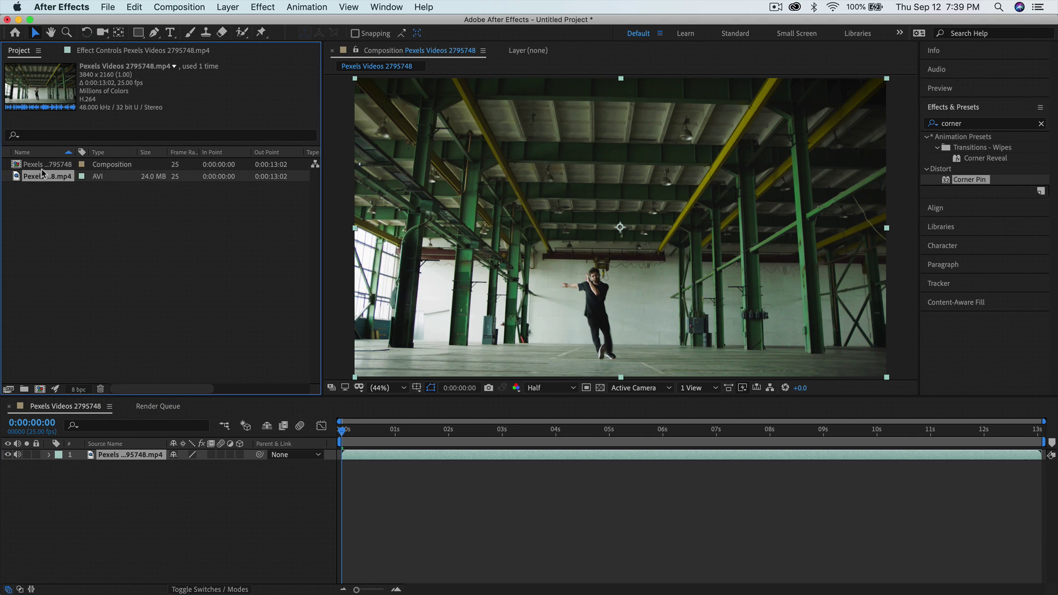
{"action": "left_click", "coordinate": [312, 429]}
{"action": "key", "text": "space"}
{"action": "key", "text": "space"}
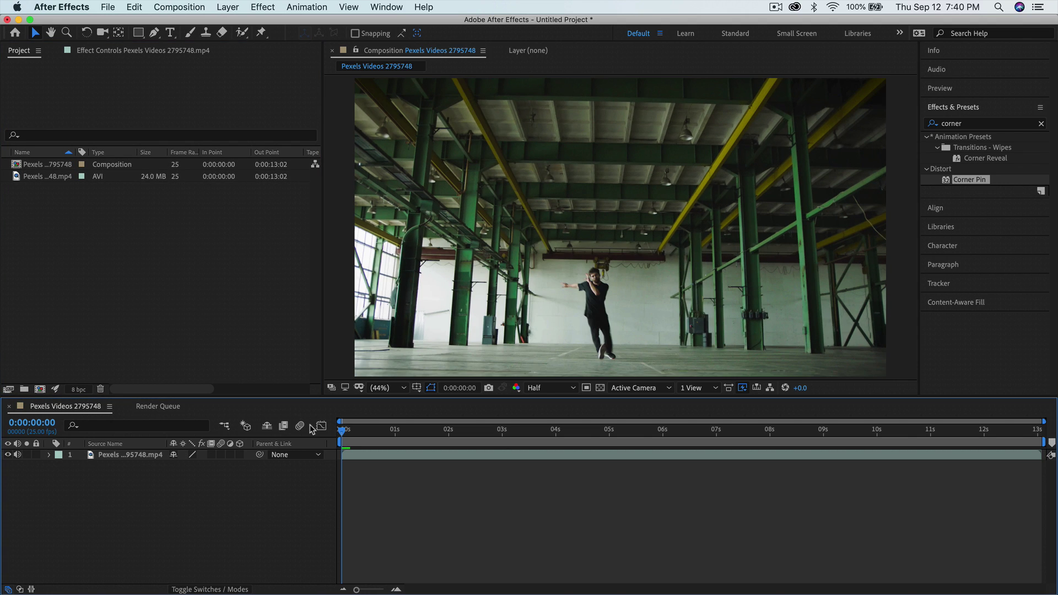
{"action": "key", "text": "space"}
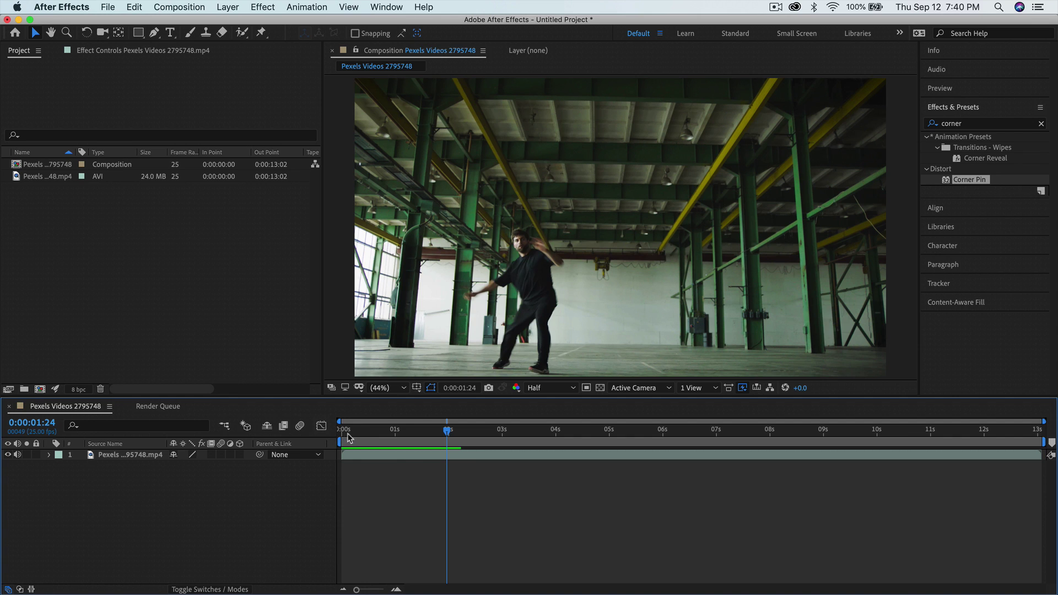
{"action": "key", "text": "space"}
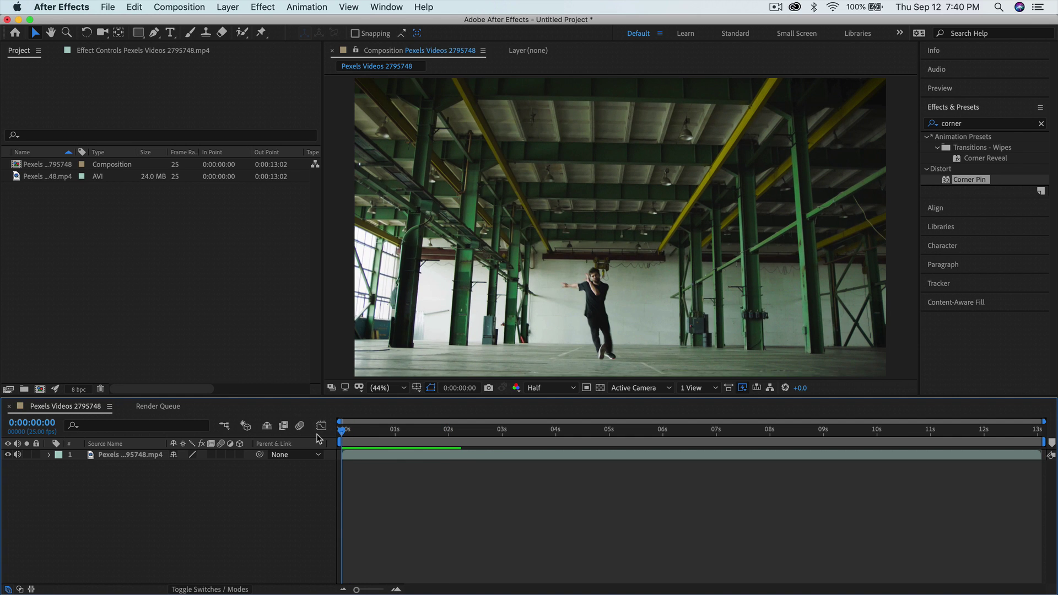
{"action": "key", "text": "space"}
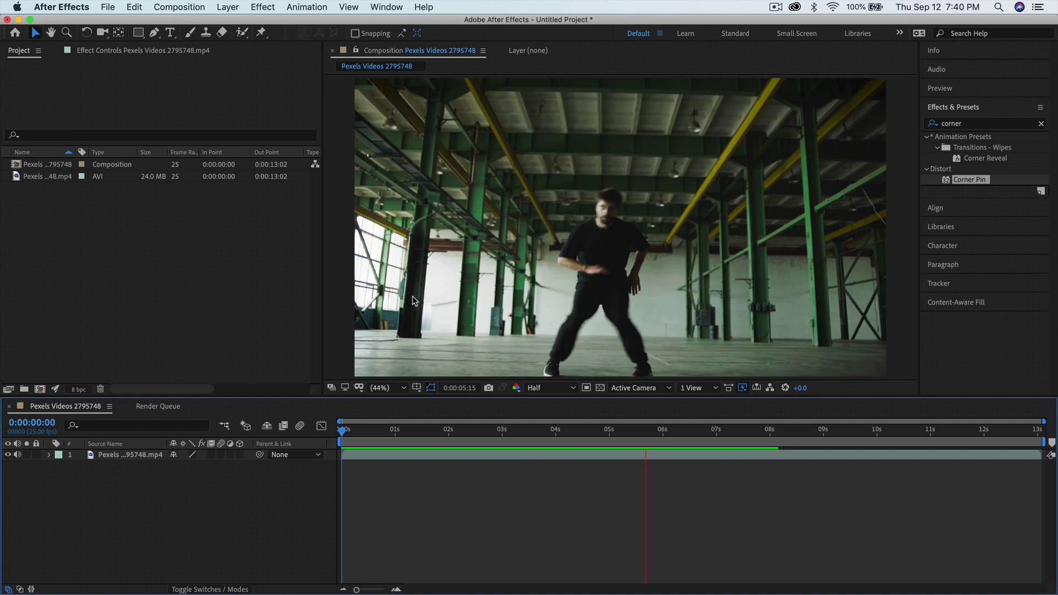
Queue the frame at 0:00:01:02 for export as a Photoshop file, and return to the composition's timeline
{"action": "left_click_drag", "start_coordinate": [838, 431], "coordinate": [401, 438]}
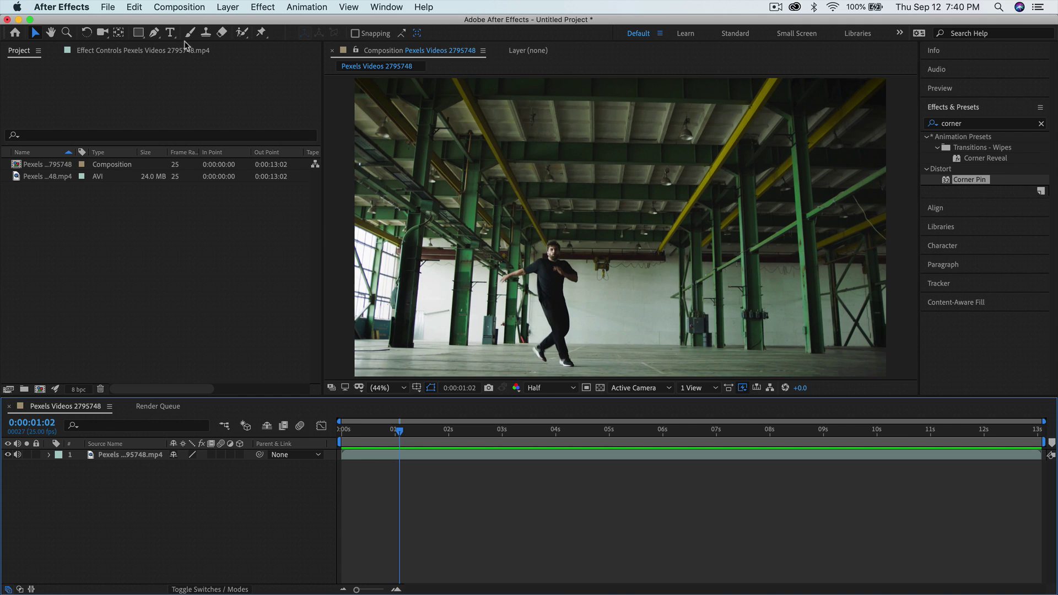
{"action": "left_click", "coordinate": [165, 5]}
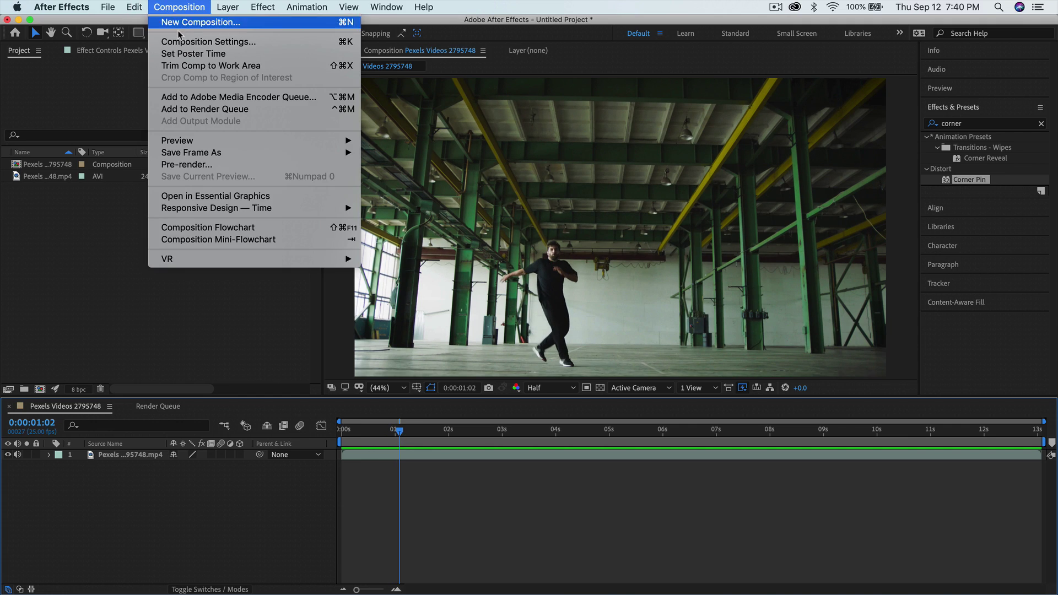
{"action": "mouse_move", "coordinate": [191, 142]}
{"action": "mouse_move", "coordinate": [253, 153]}
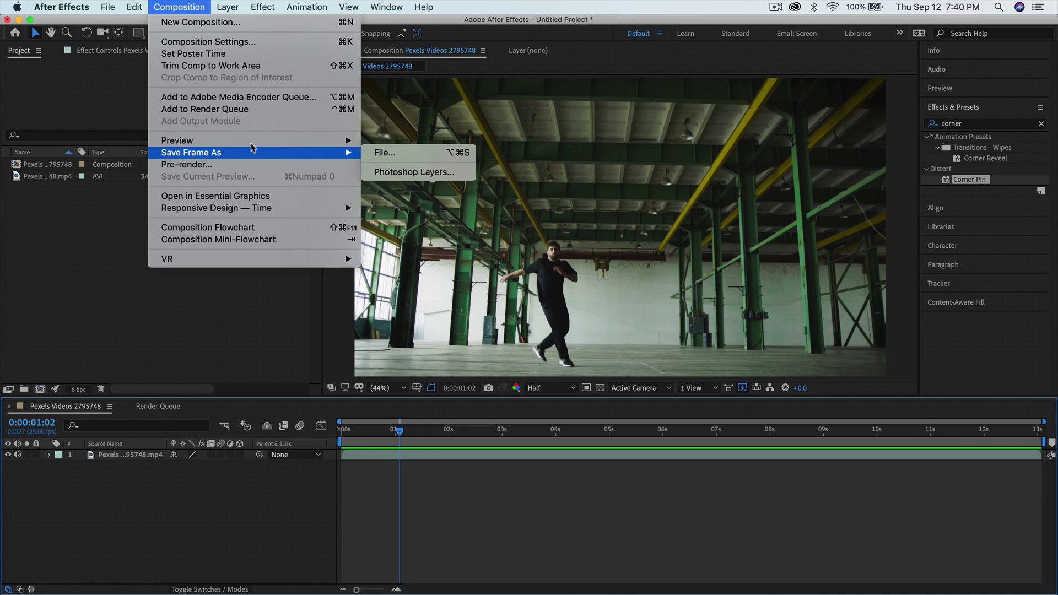
{"action": "left_click", "coordinate": [388, 154]}
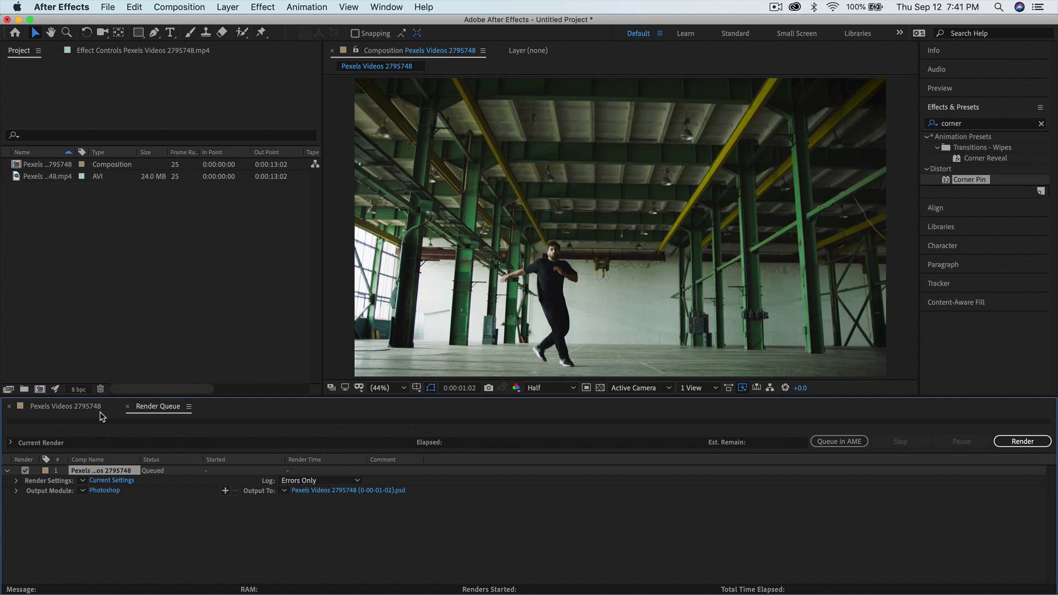
{"action": "left_click", "coordinate": [54, 408]}
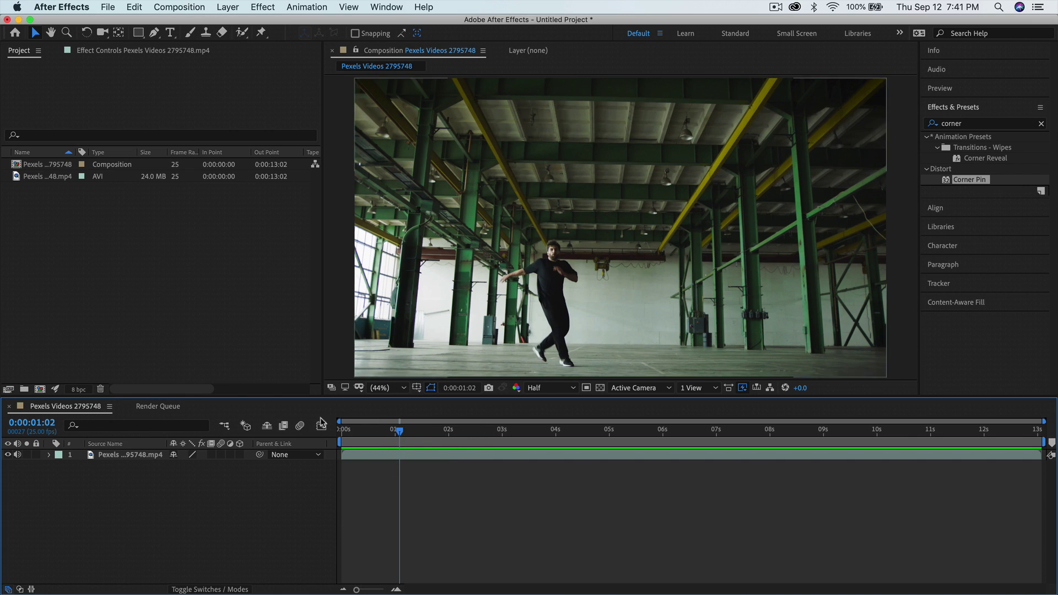
Add a layer marker to the video layer at 0:00:01:02
{"action": "left_click", "coordinate": [188, 5]}
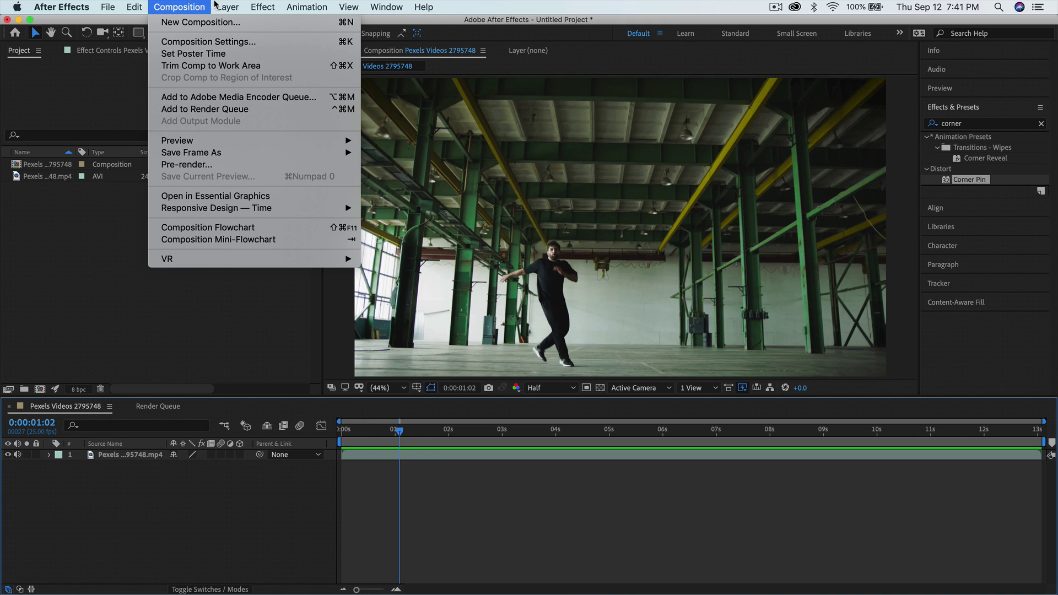
{"action": "mouse_move", "coordinate": [226, 4]}
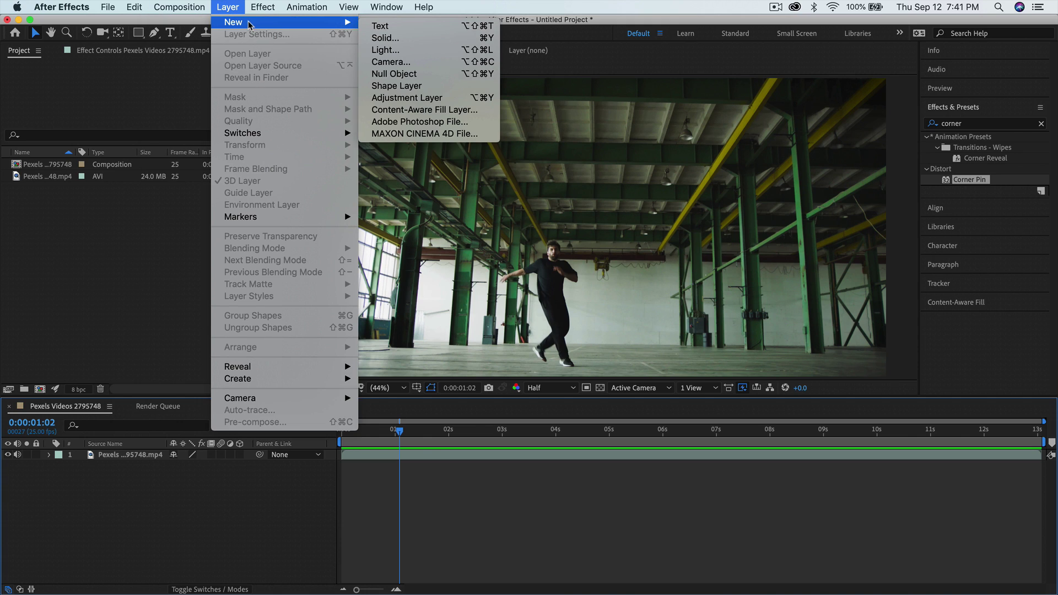
{"action": "left_click", "coordinate": [380, 465]}
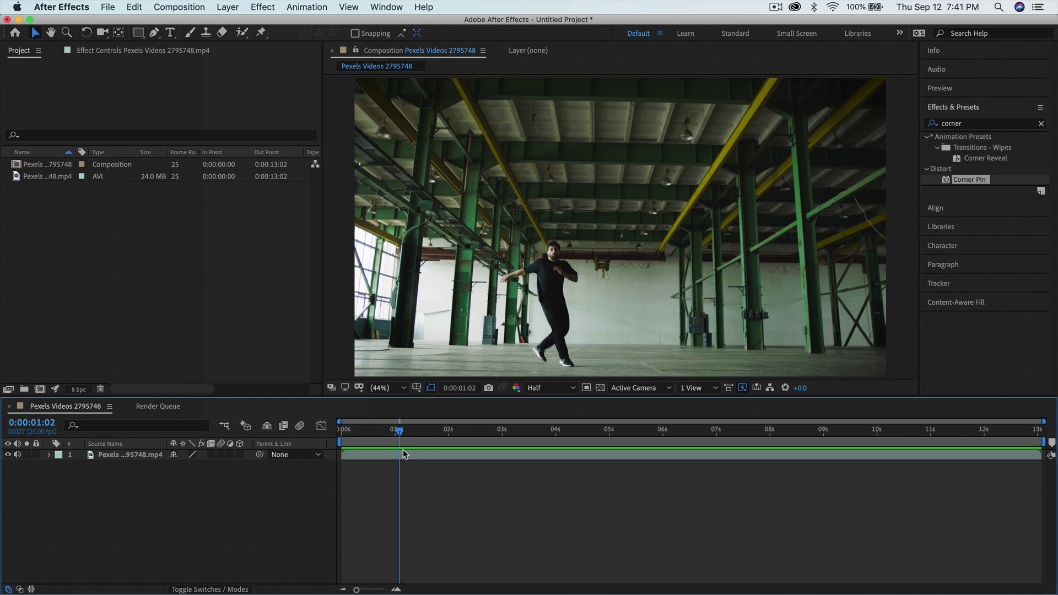
{"action": "left_click", "coordinate": [401, 457]}
{"action": "left_click", "coordinate": [229, 4]}
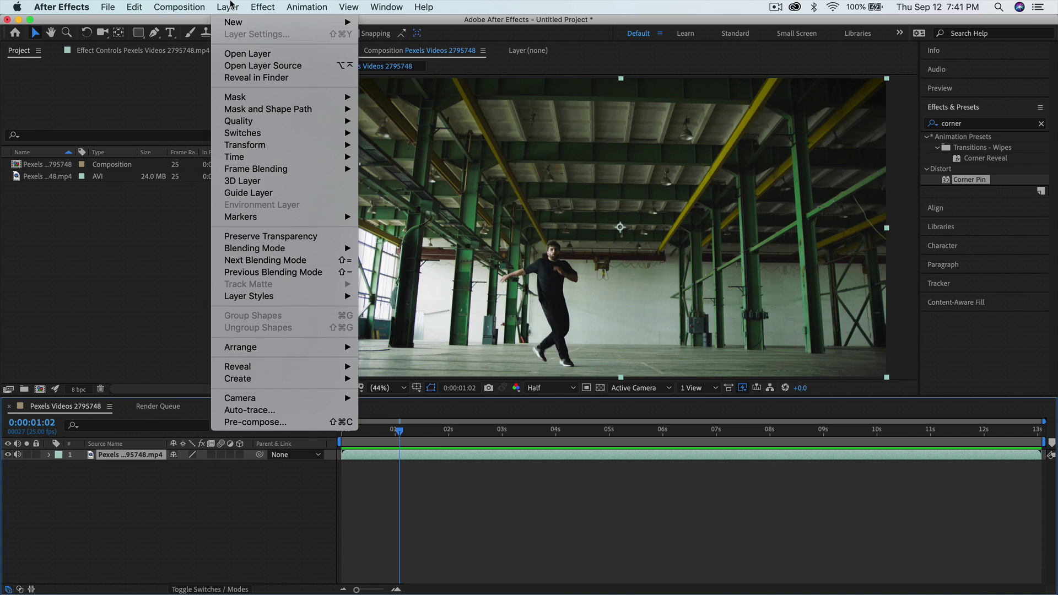
{"action": "mouse_move", "coordinate": [275, 174]}
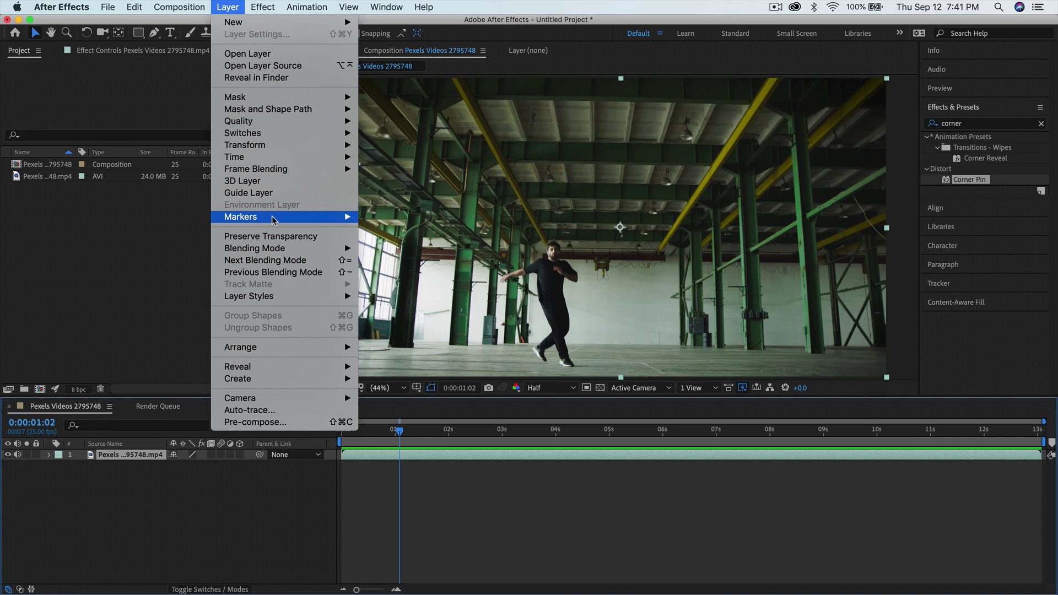
{"action": "mouse_move", "coordinate": [275, 216]}
{"action": "left_click", "coordinate": [397, 217]}
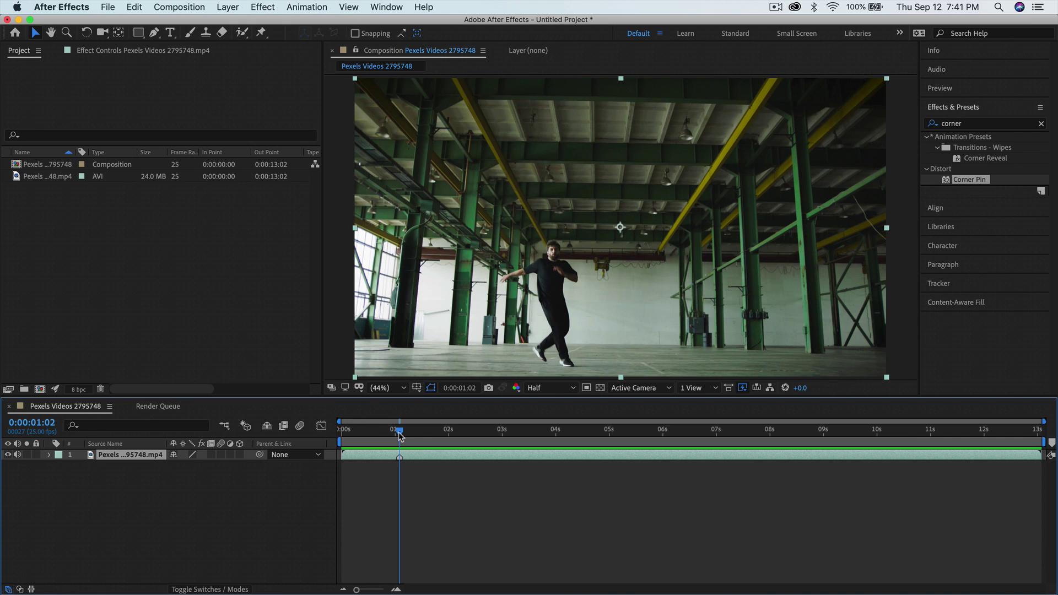
Move the current time to 0:00:03:11 and add a layer marker to the video layer there
{"action": "left_click_drag", "start_coordinate": [399, 431], "coordinate": [526, 426]}
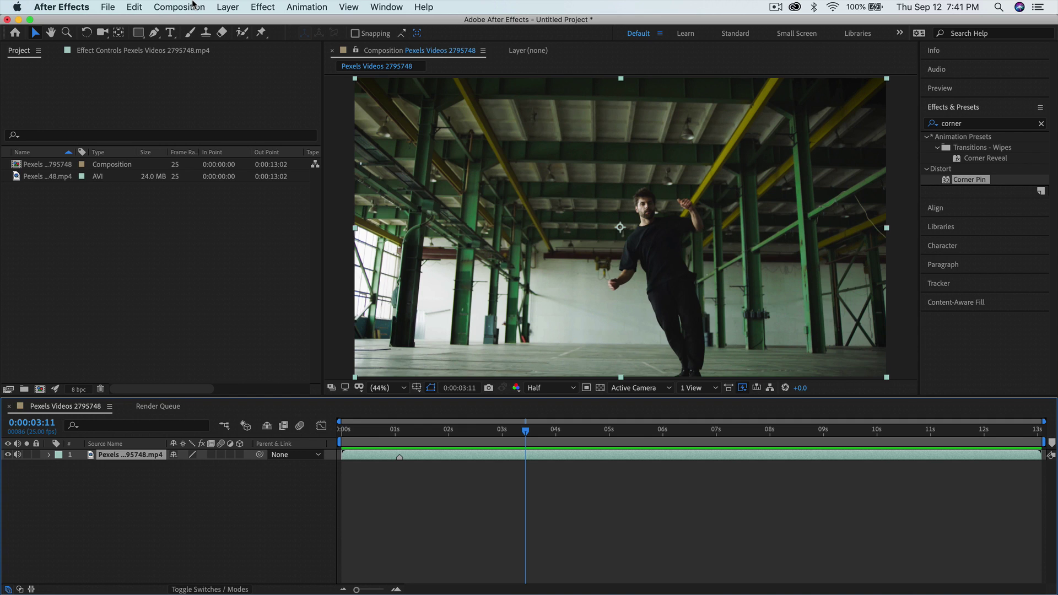
{"action": "left_click", "coordinate": [227, 7]}
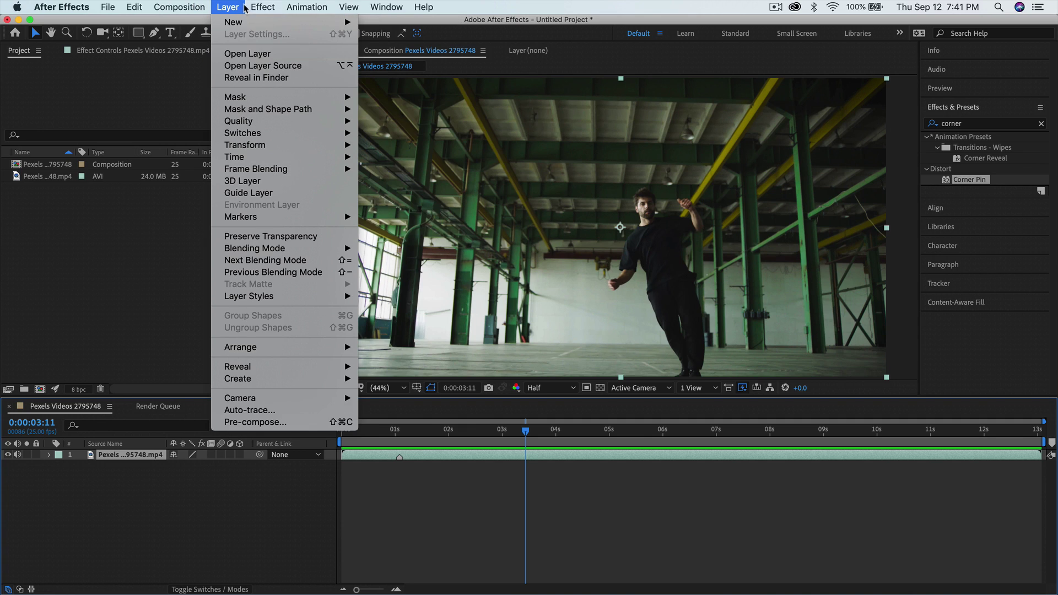
{"action": "mouse_move", "coordinate": [334, 226]}
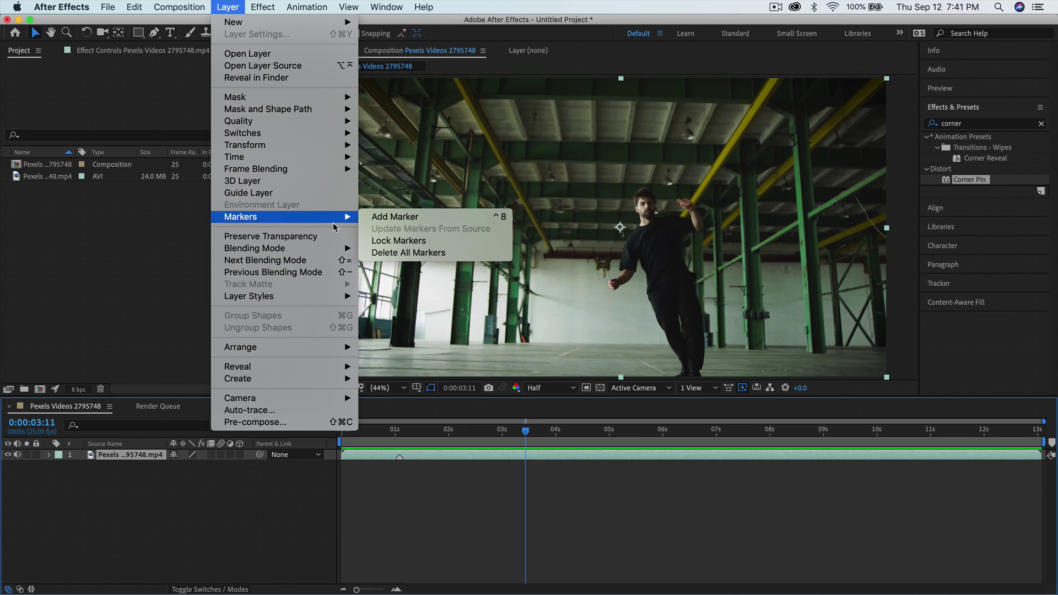
{"action": "left_click", "coordinate": [401, 216]}
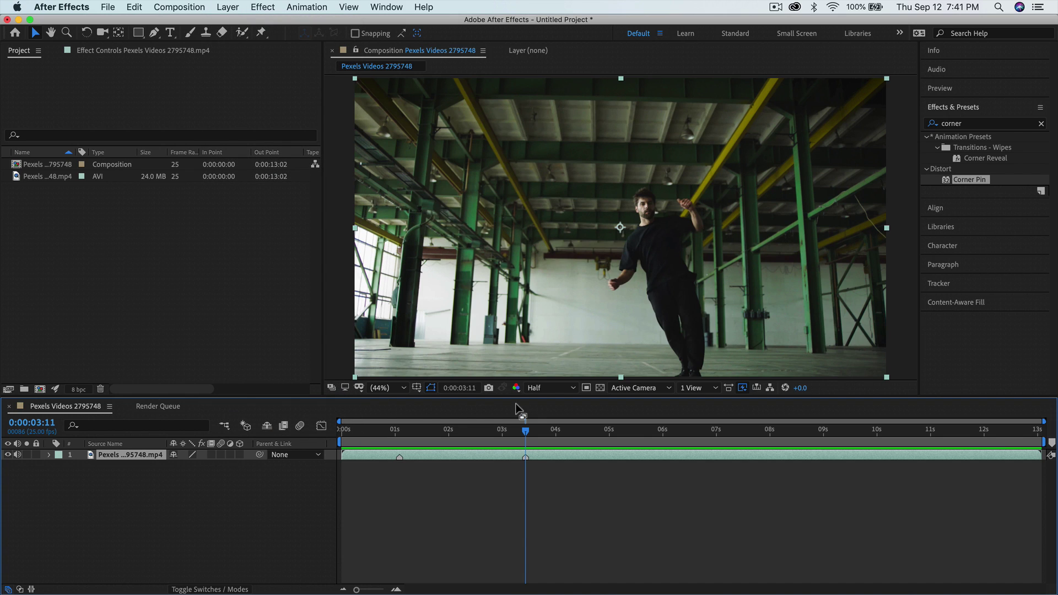
Queue the frame at 0:00:03:11 for export as a Photoshop file, and return to the composition's timeline
{"action": "left_click", "coordinate": [193, 5]}
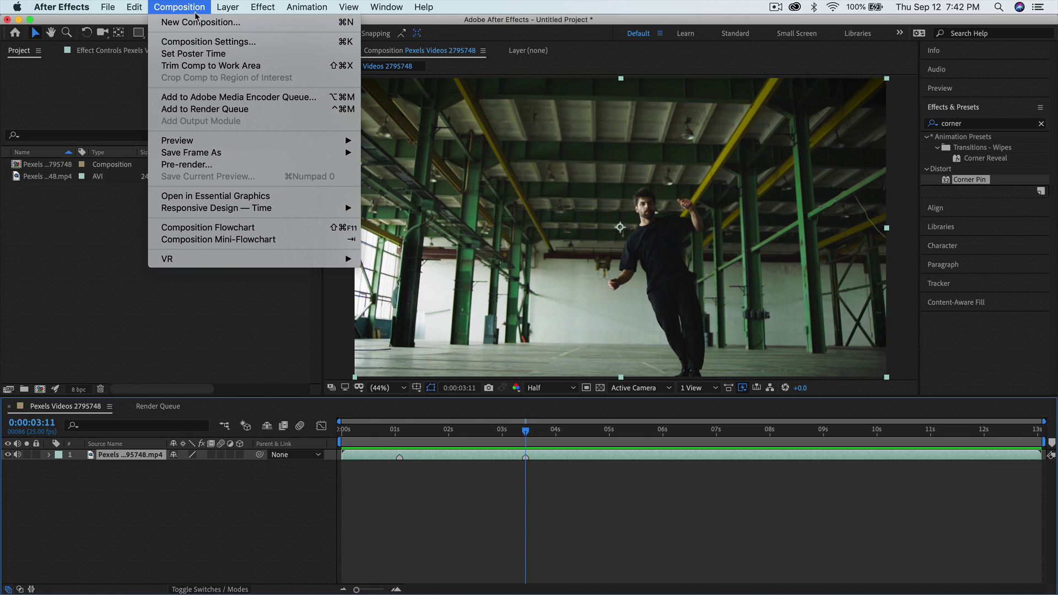
{"action": "mouse_move", "coordinate": [269, 152]}
{"action": "left_click", "coordinate": [389, 153]}
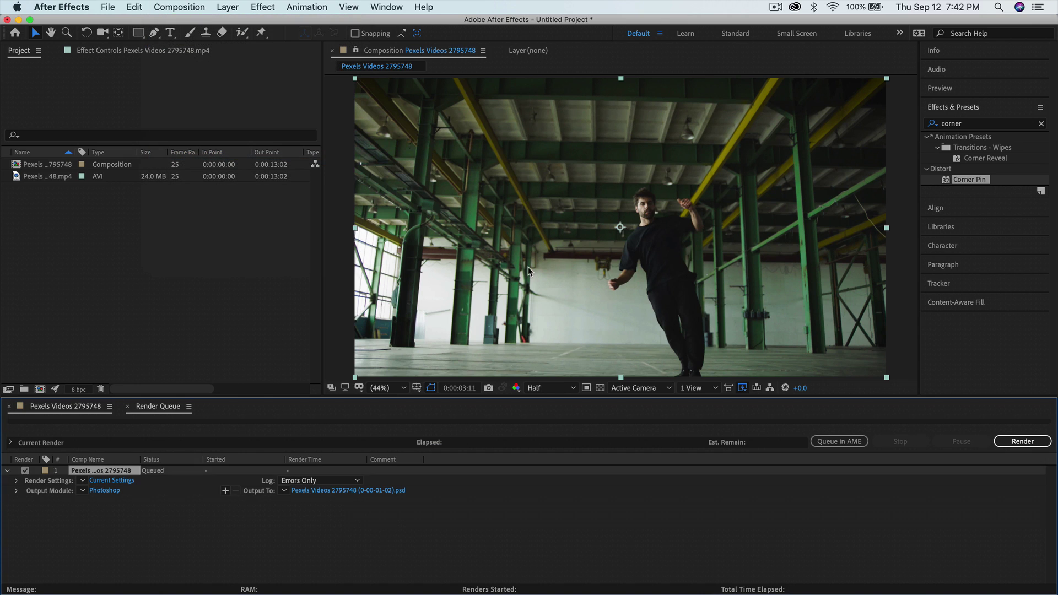
{"action": "left_click", "coordinate": [69, 410]}
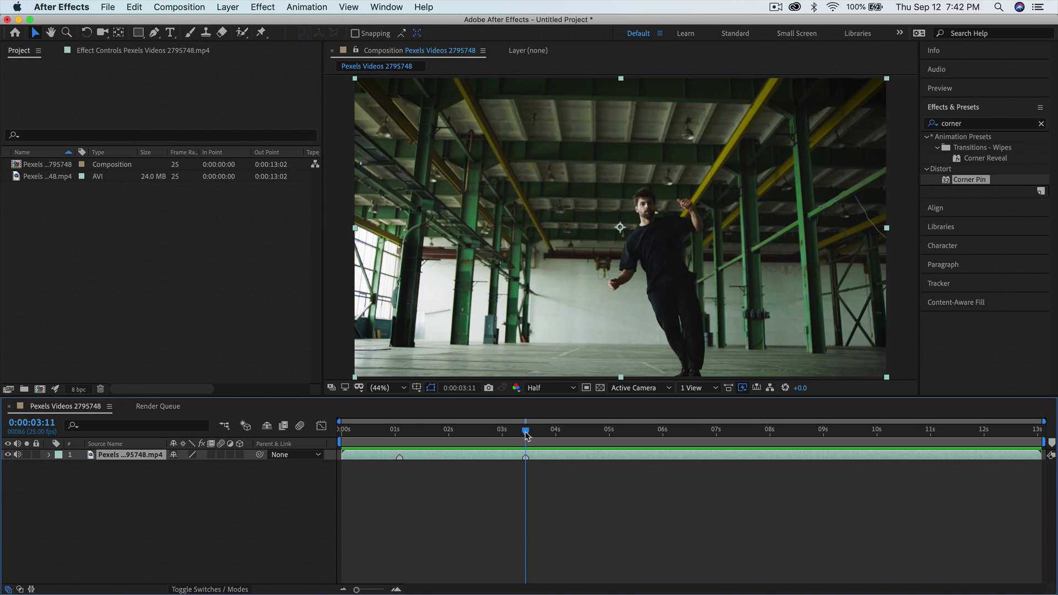
Move the current time to 0:00:11:23 and add a layer marker to the video layer there
{"action": "left_click_drag", "start_coordinate": [525, 435], "coordinate": [980, 439]}
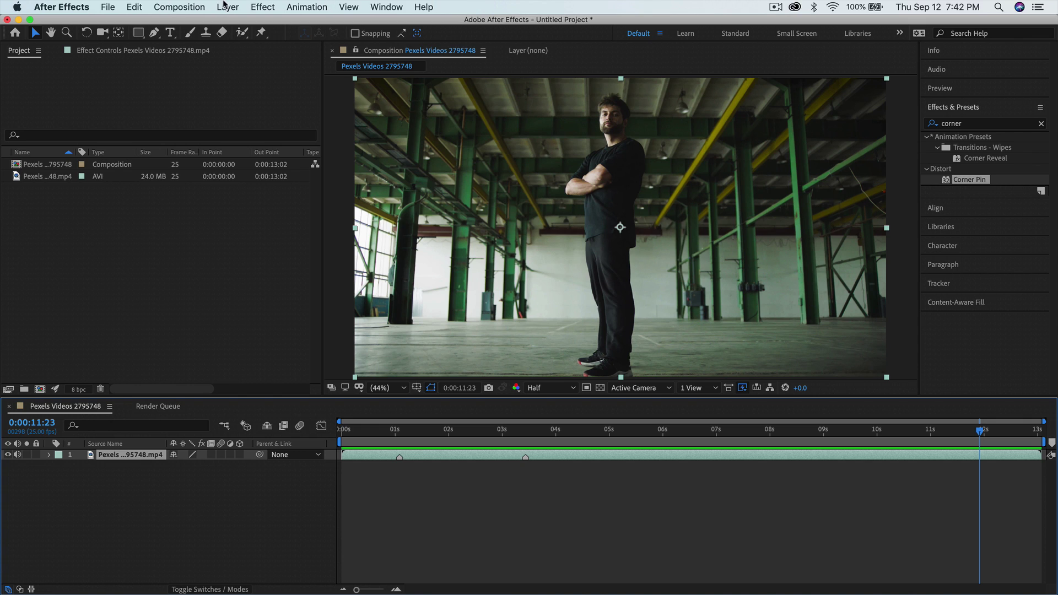
{"action": "left_click", "coordinate": [193, 6]}
{"action": "mouse_move", "coordinate": [222, 7]}
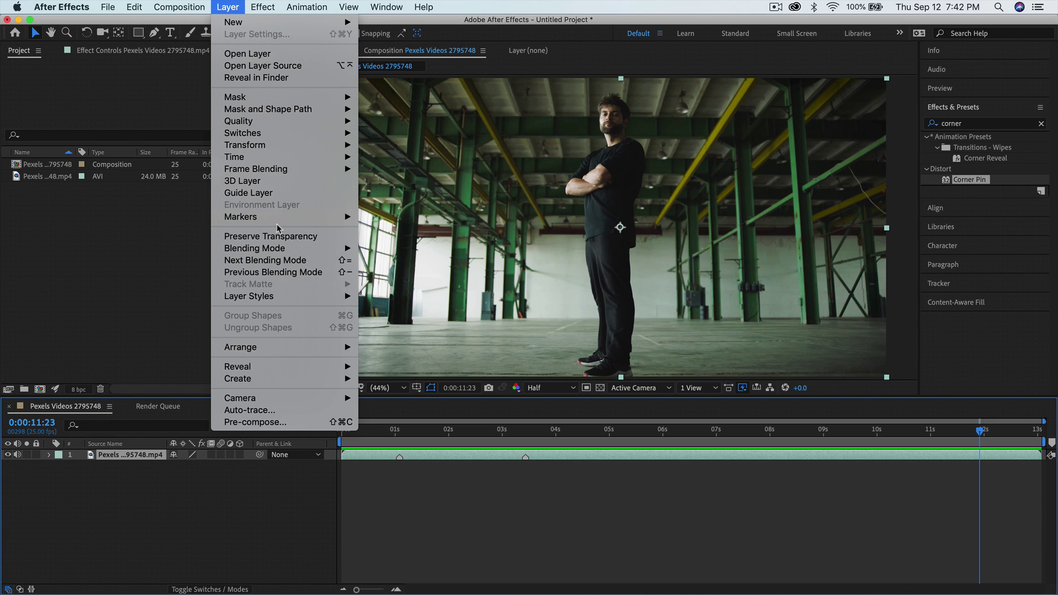
{"action": "mouse_move", "coordinate": [329, 222]}
{"action": "left_click", "coordinate": [399, 220]}
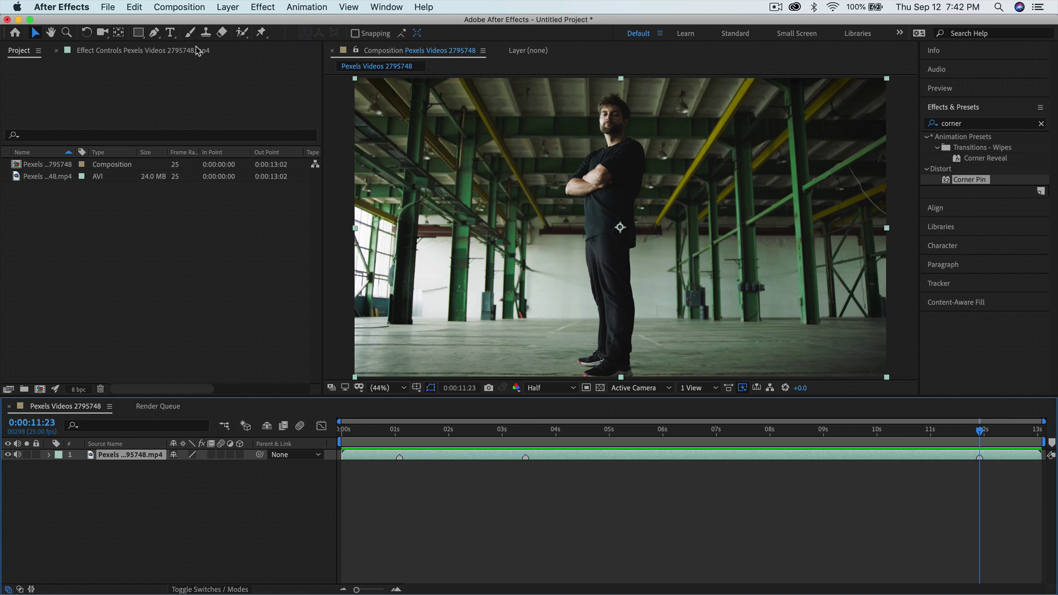
Queue the frame at 0:00:11:23 for export as a Photoshop file
{"action": "left_click", "coordinate": [193, 4]}
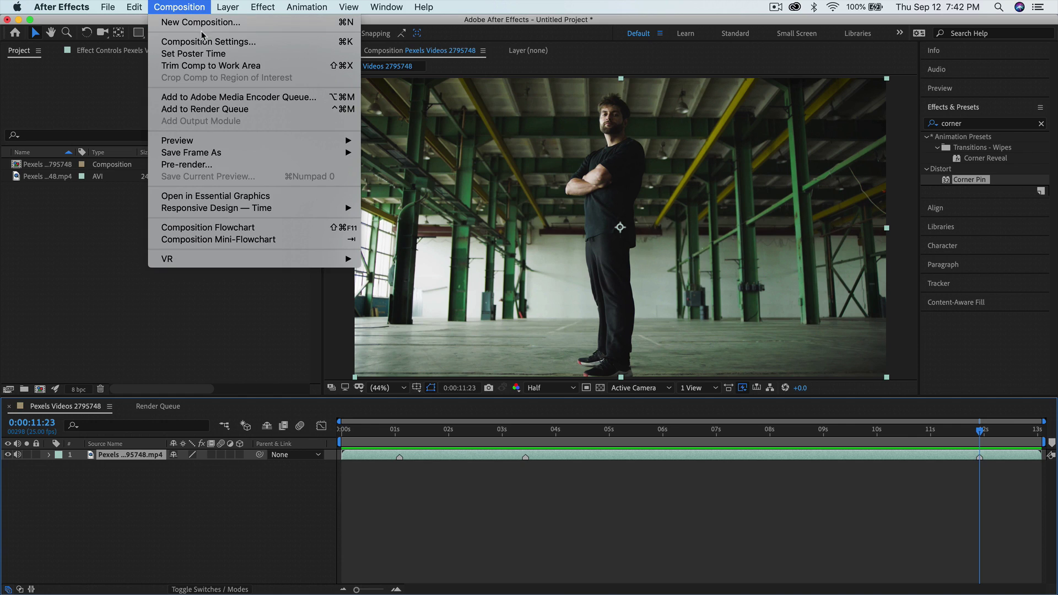
{"action": "mouse_move", "coordinate": [207, 156]}
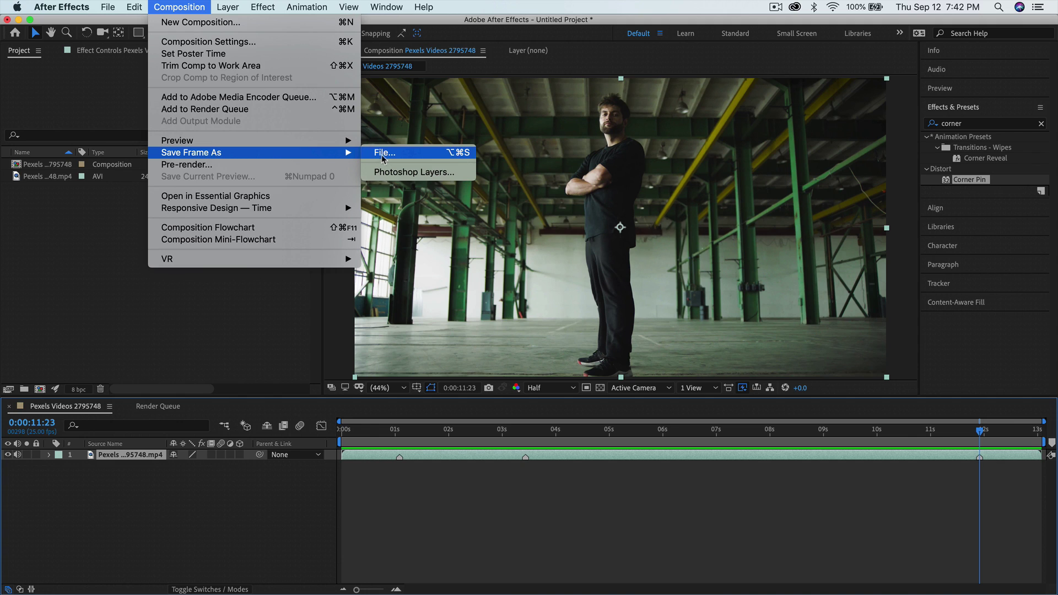
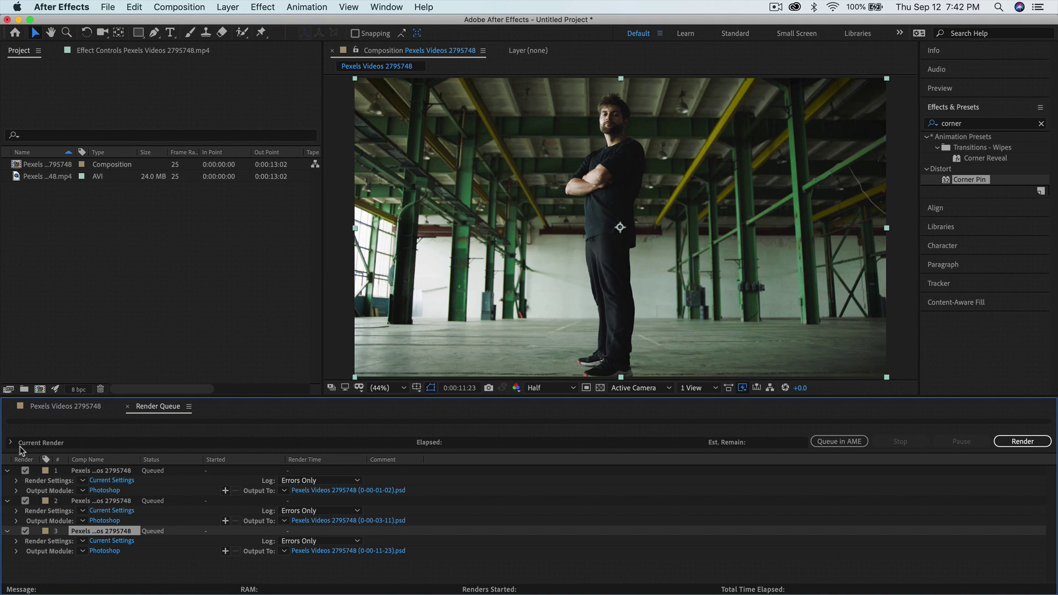
{"action": "left_click", "coordinate": [62, 471]}
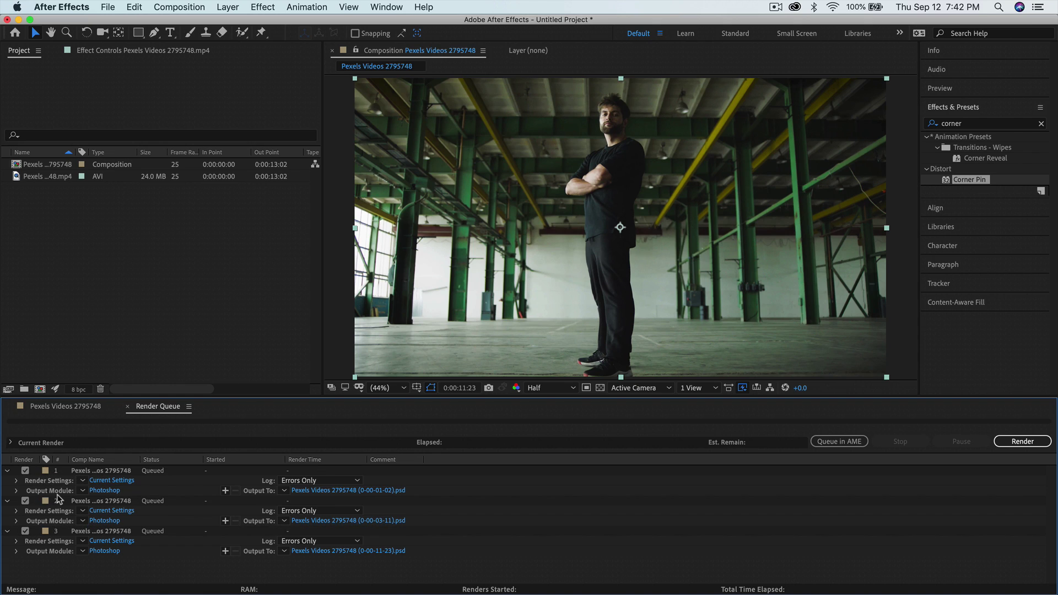
Set the Post-Render Action of the queued 0-00-01-02 frame to Import
{"action": "left_click", "coordinate": [17, 491]}
{"action": "scroll", "coordinate": [77, 512], "scroll_direction": "down", "scroll_amount": 3}
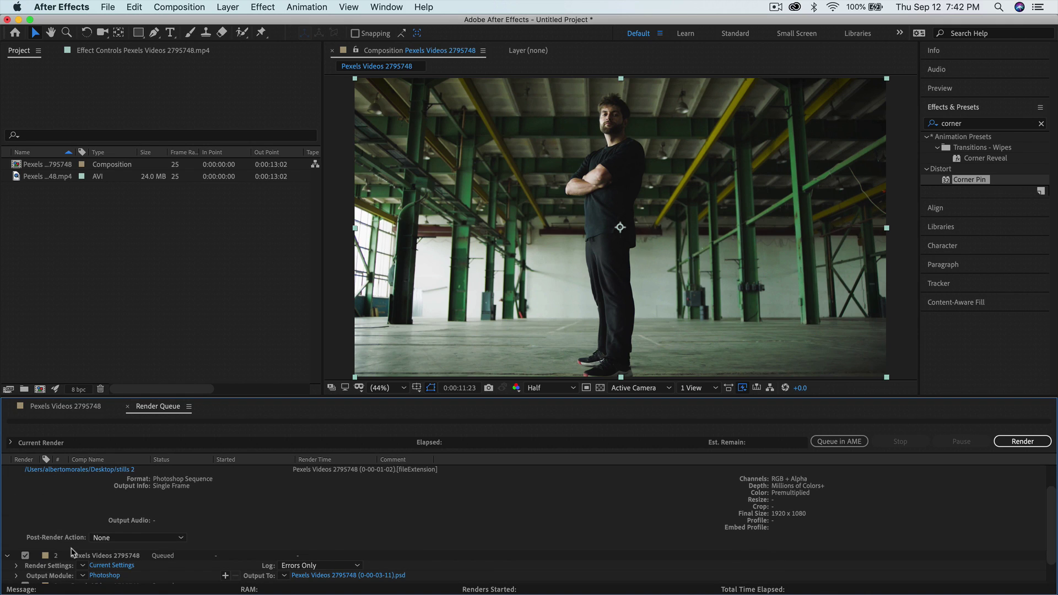
{"action": "left_click", "coordinate": [116, 536]}
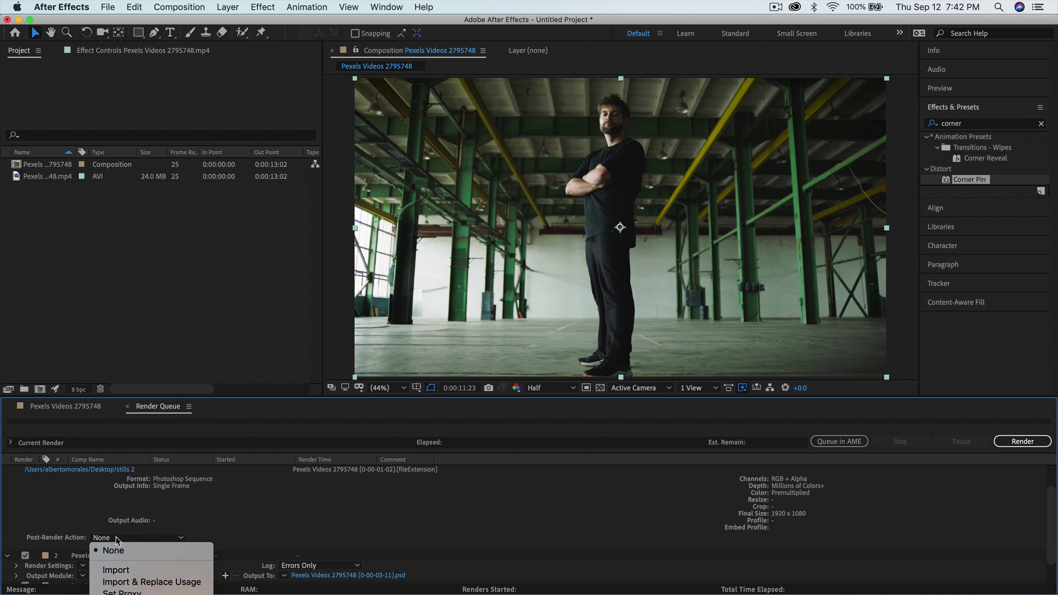
{"action": "left_click", "coordinate": [125, 569]}
{"action": "scroll", "coordinate": [238, 532], "scroll_direction": "down", "scroll_amount": 2}
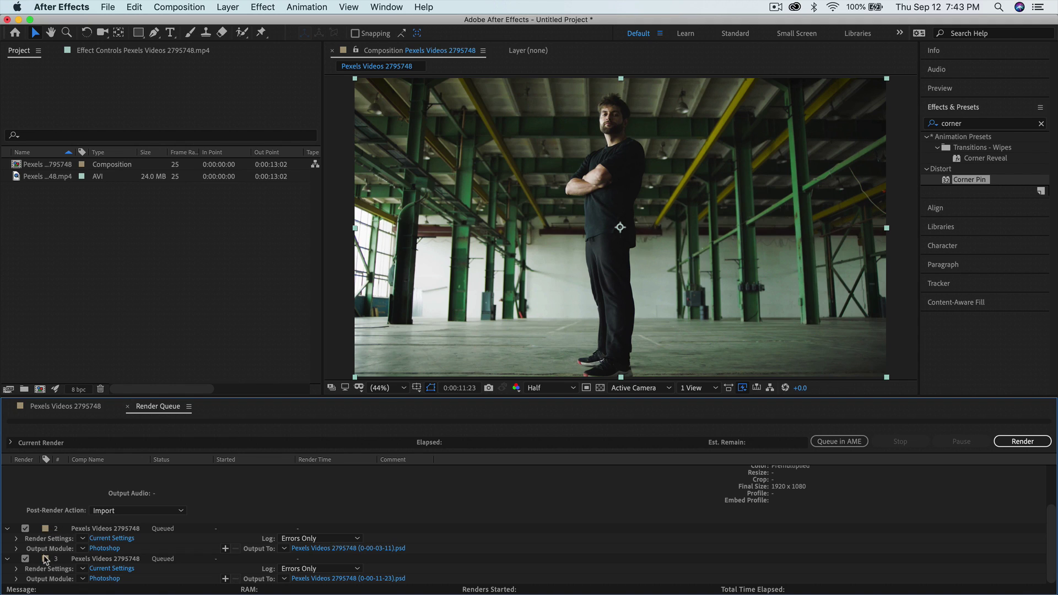
Set the Post-Render Action of the queued 0-00-03-11 frame to Import
{"action": "left_click", "coordinate": [15, 549]}
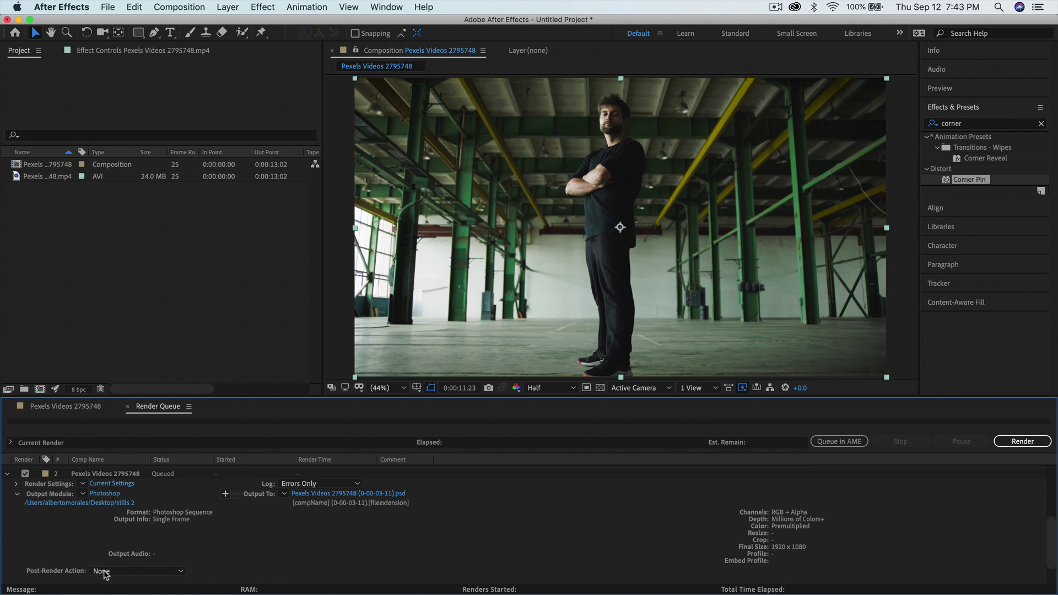
{"action": "left_click", "coordinate": [104, 572]}
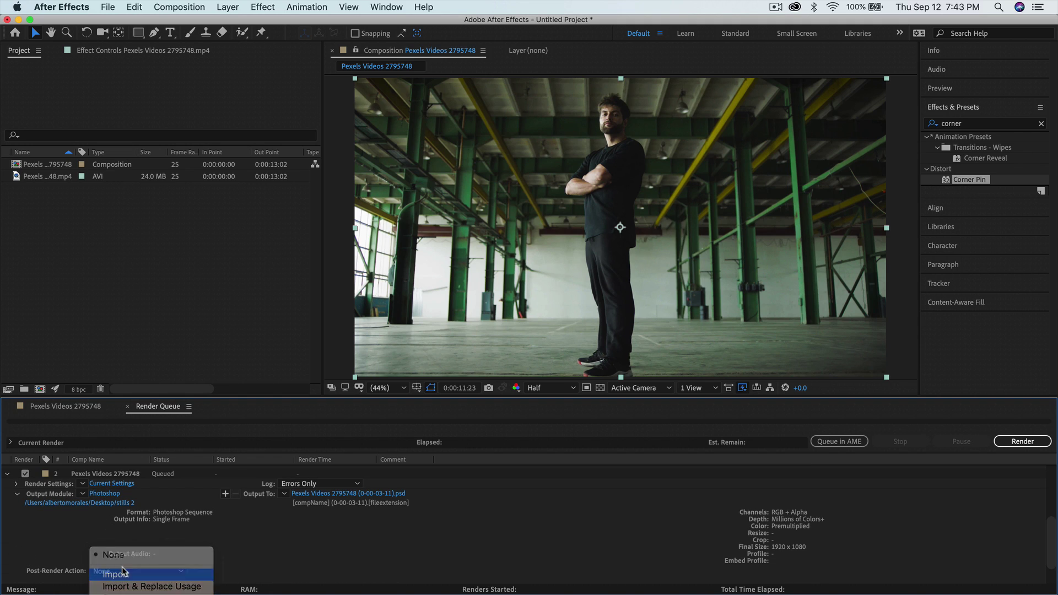
{"action": "left_click", "coordinate": [121, 574]}
{"action": "scroll", "coordinate": [131, 550], "scroll_direction": "down", "scroll_amount": 2}
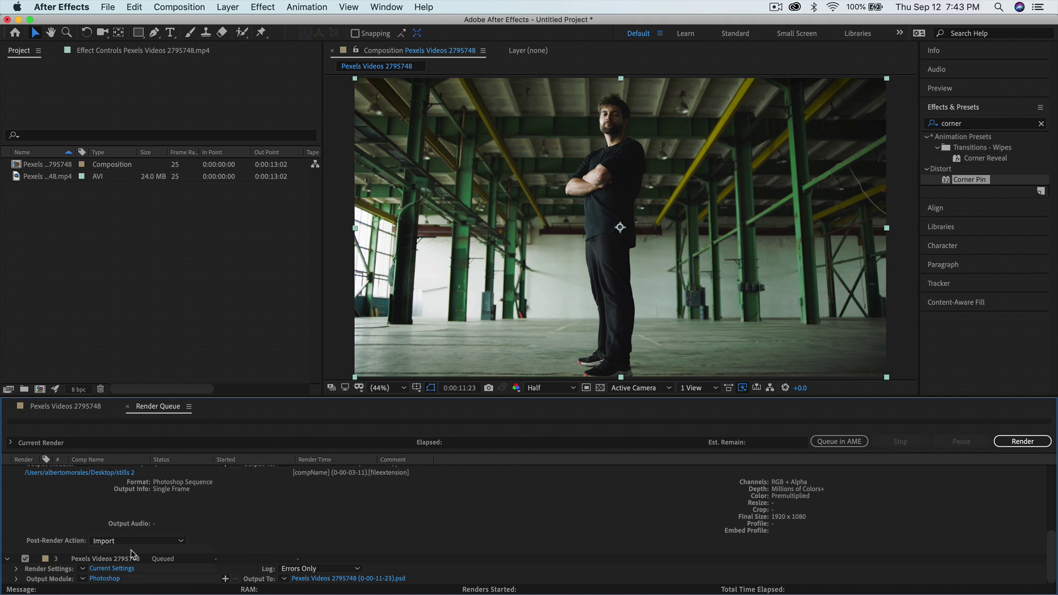
Set the Post-Render Action of the queued 0-00-11-23 frame to Import and render the queued frames
{"action": "left_click", "coordinate": [15, 579]}
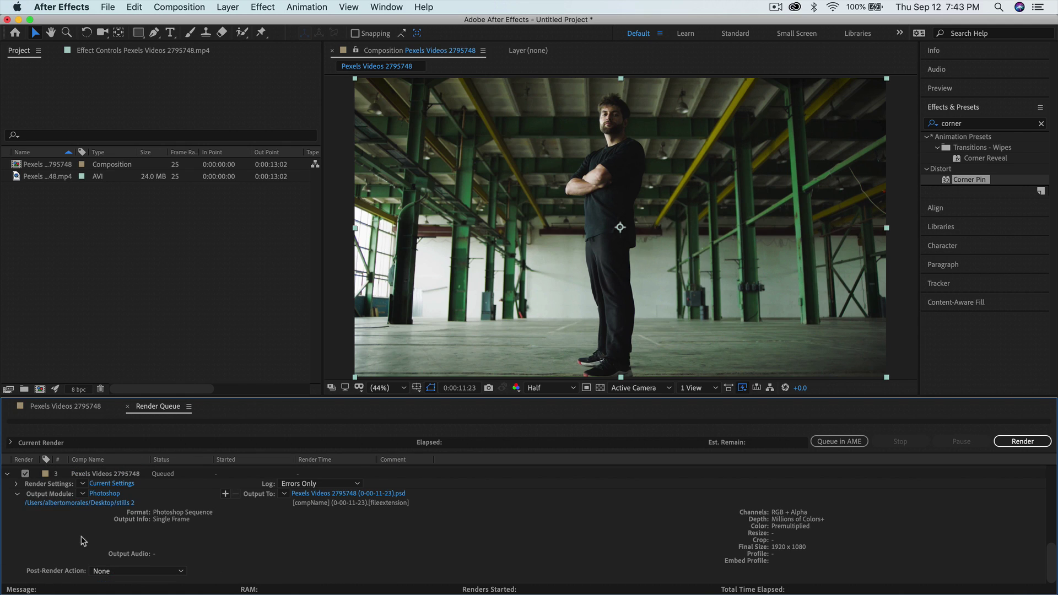
{"action": "left_click", "coordinate": [104, 571]}
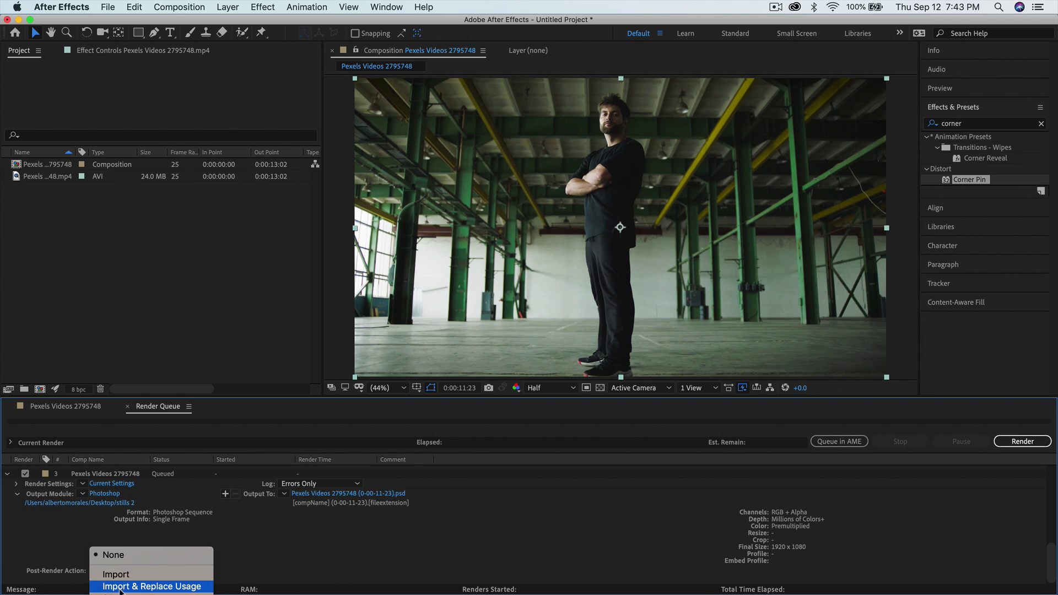
{"action": "left_click", "coordinate": [122, 574]}
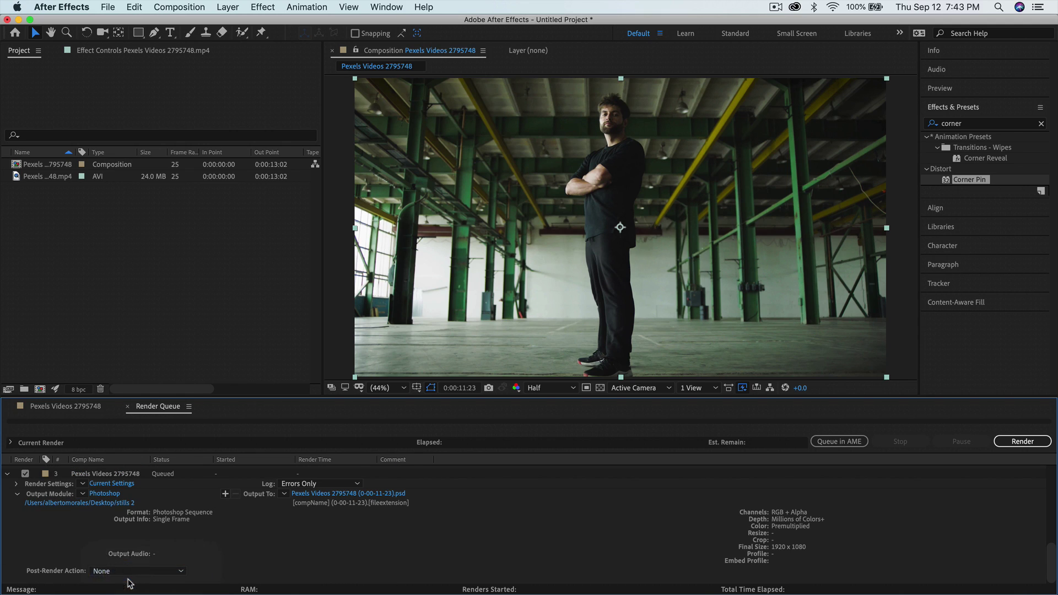
{"action": "left_click", "coordinate": [1020, 442]}
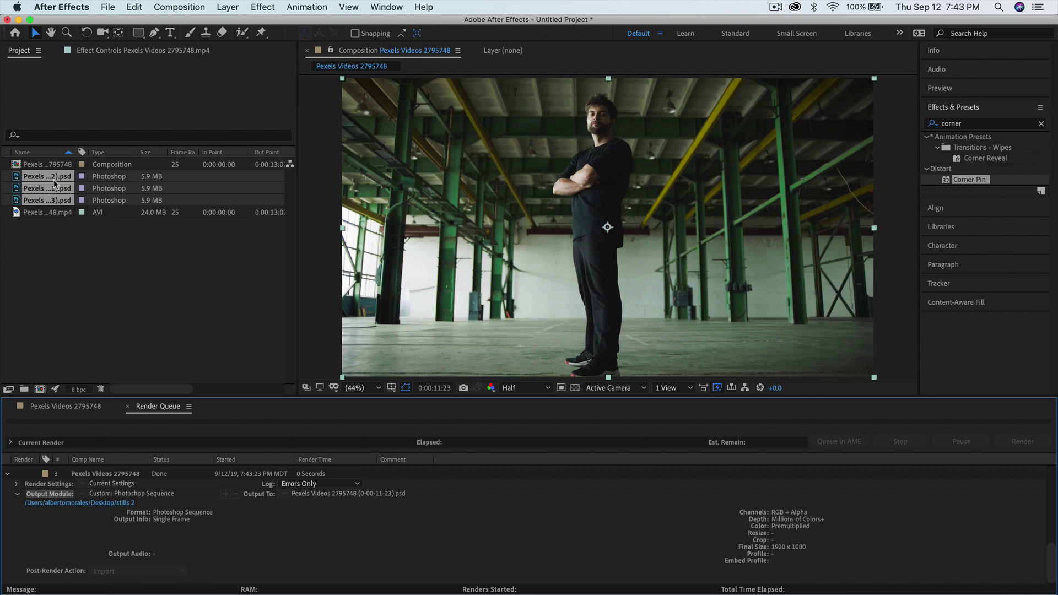
Return to the composition's timeline at 0:00:01:02 and add the (0-00-01-02).psd still as a layer above the video
{"action": "left_click", "coordinate": [65, 406]}
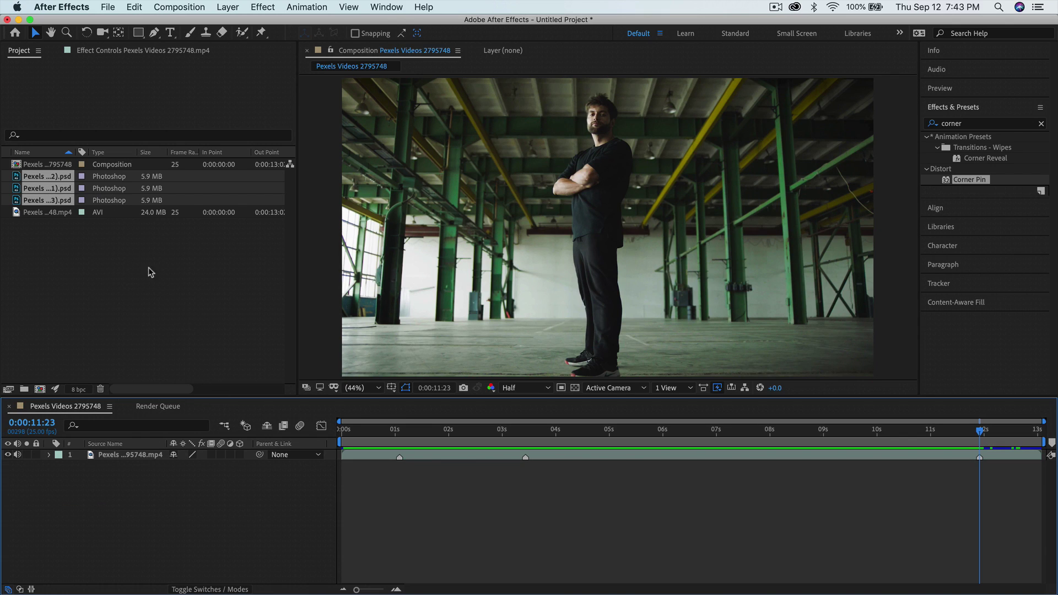
{"action": "left_click", "coordinate": [112, 272]}
{"action": "left_click", "coordinate": [399, 437]}
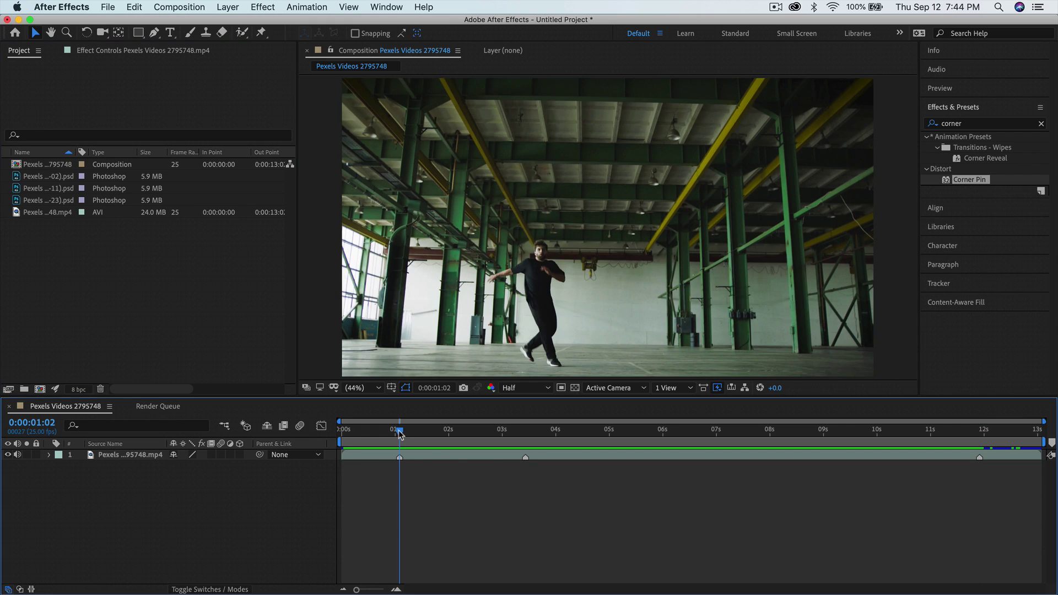
{"action": "left_click", "coordinate": [39, 179]}
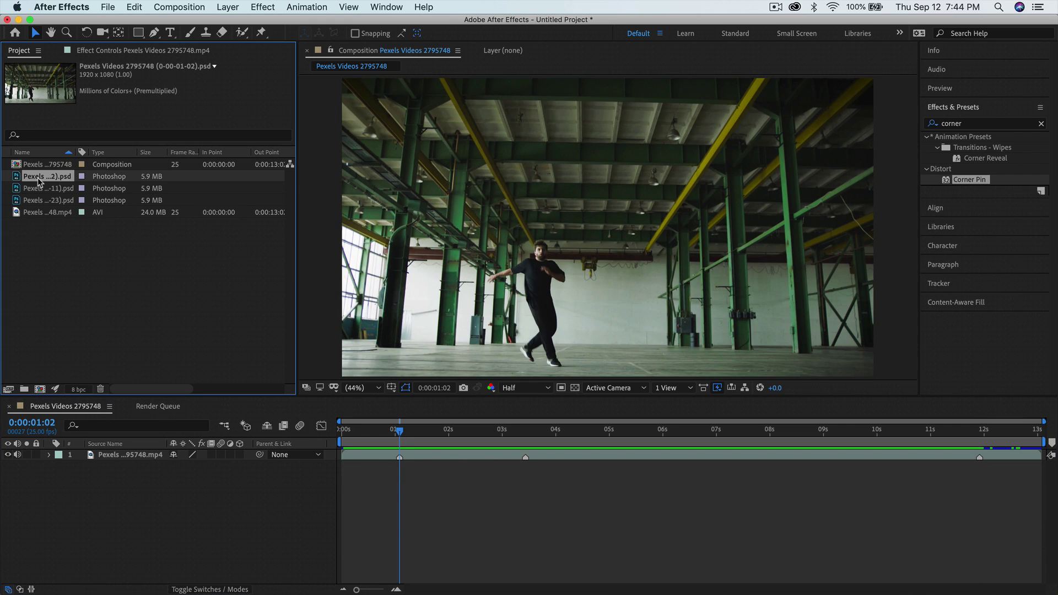
{"action": "left_click_drag", "start_coordinate": [45, 183], "coordinate": [78, 451]}
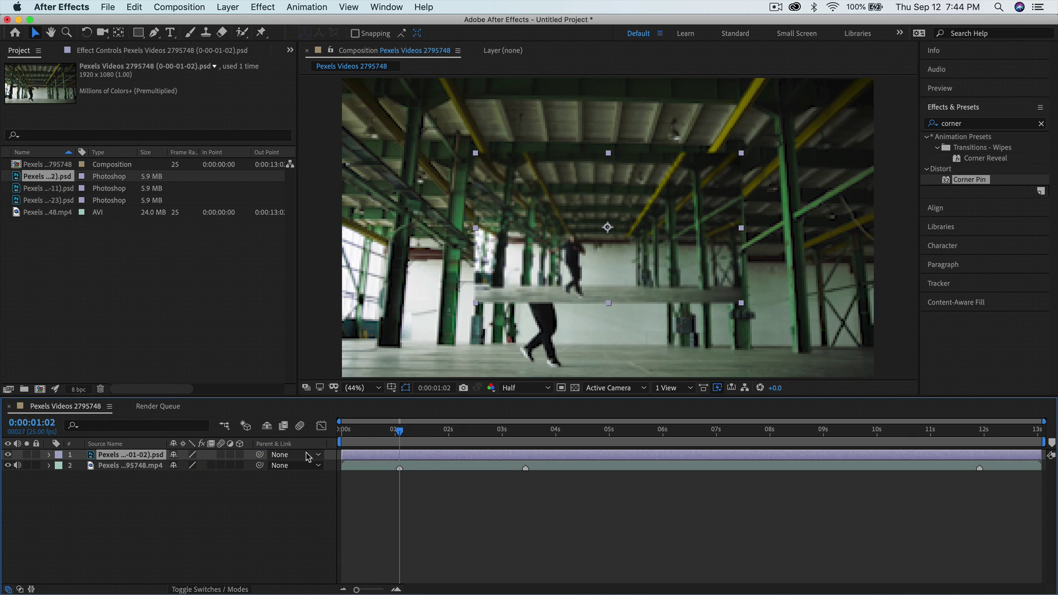
{"action": "left_click", "coordinate": [550, 258]}
Scale the 0-00-01-02 still layer with Fit to Comp and set the current time to 0:00:01:02
{"action": "left_click_drag", "start_coordinate": [396, 432], "coordinate": [398, 431]}
{"action": "right_click", "coordinate": [131, 455]}
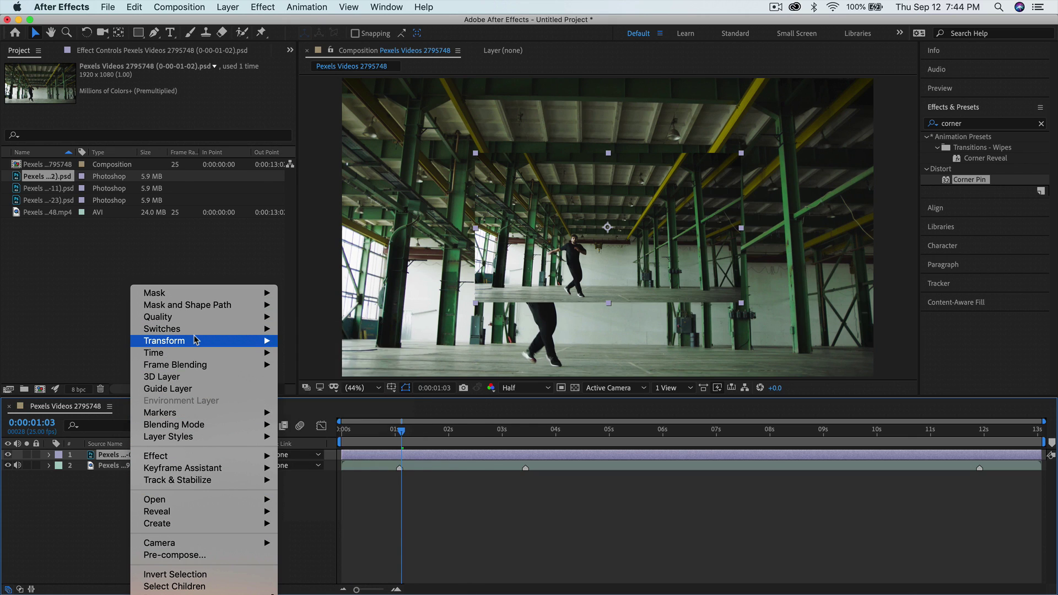
{"action": "mouse_move", "coordinate": [271, 341]}
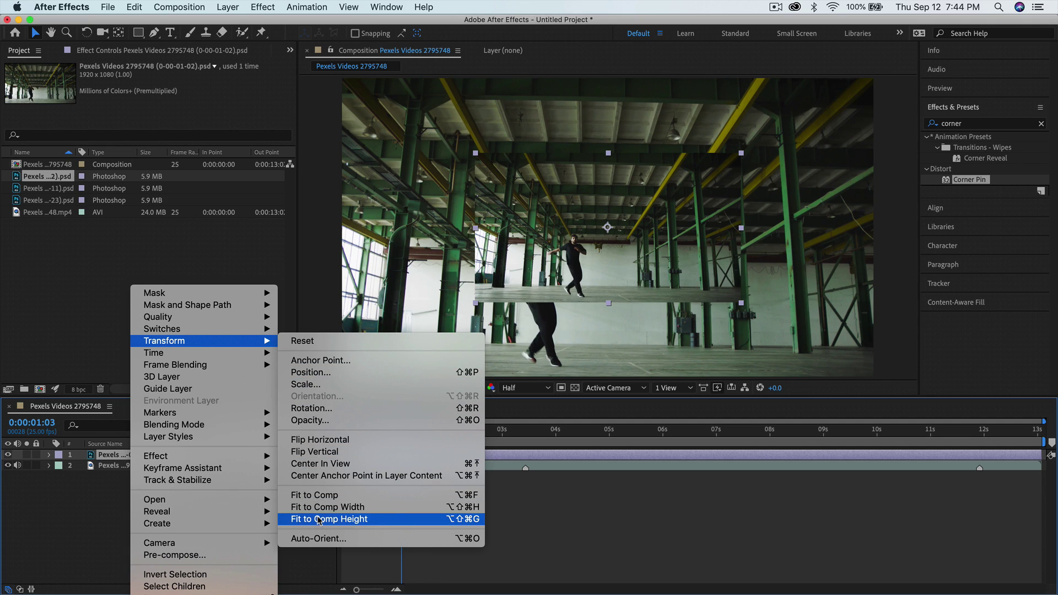
{"action": "left_click", "coordinate": [337, 495]}
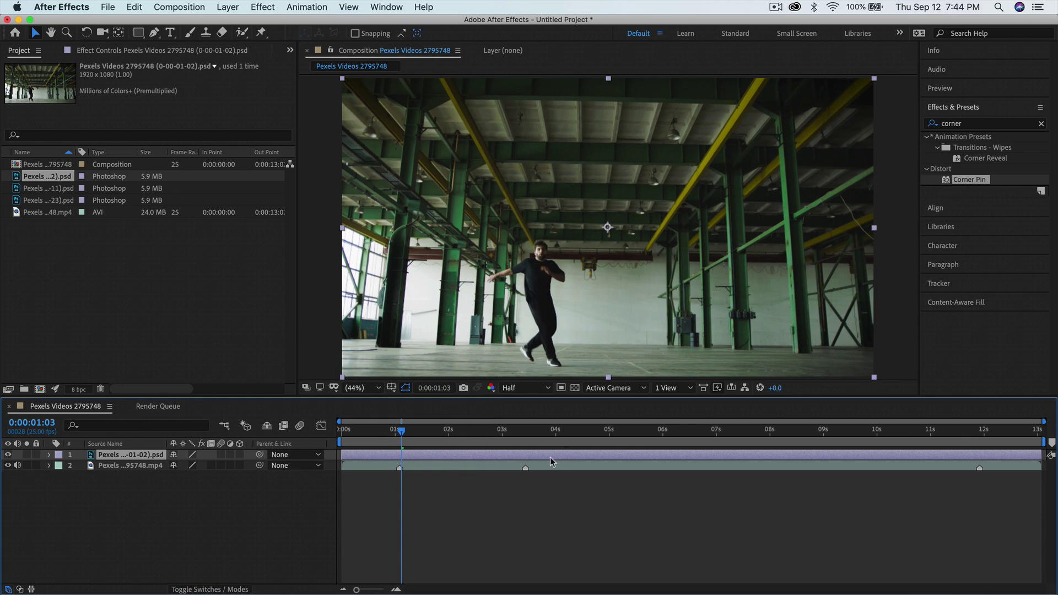
{"action": "left_click_drag", "start_coordinate": [400, 430], "coordinate": [400, 433]}
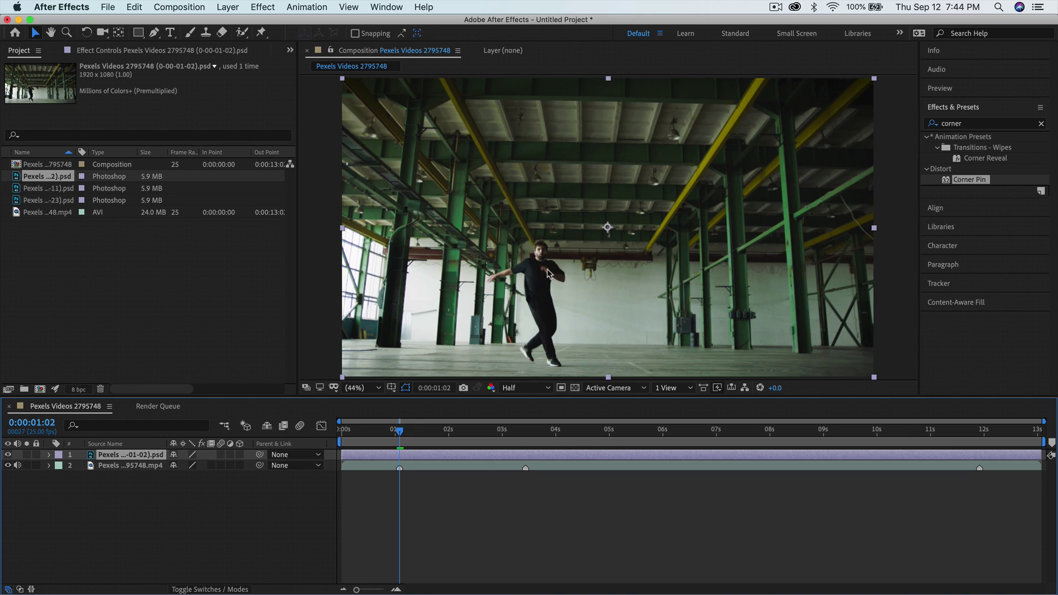
Start a Pen tool mask on the still layer, tracing from the dancer's outstretched hand along the arm, around the head to the other elbow
{"action": "left_click", "coordinate": [154, 32]}
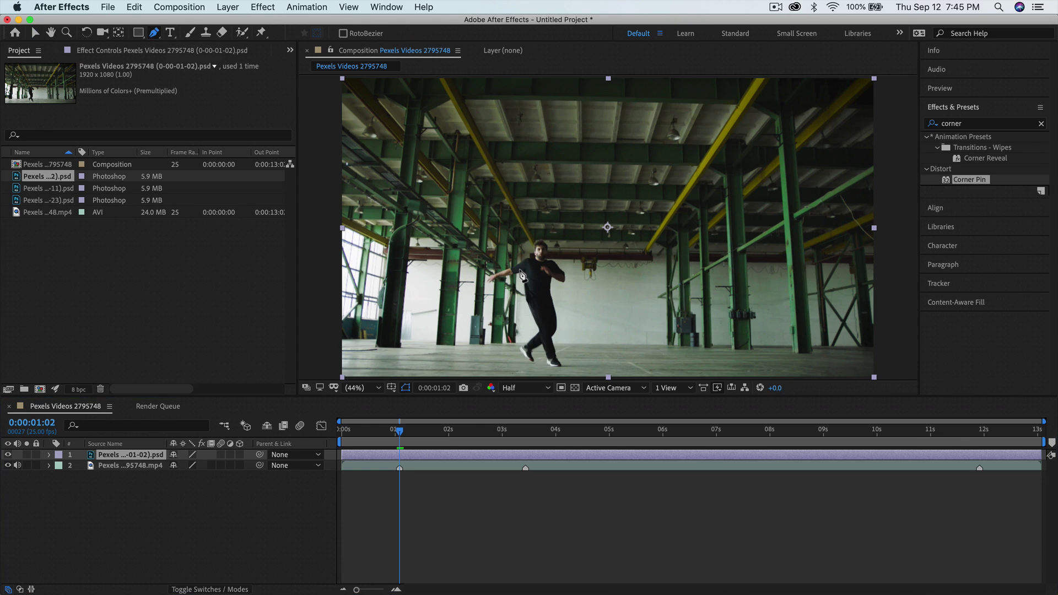
{"action": "scroll", "coordinate": [522, 273], "scroll_direction": "up", "scroll_amount": 7}
{"action": "scroll", "coordinate": [521, 274], "scroll_direction": "down", "scroll_amount": 3}
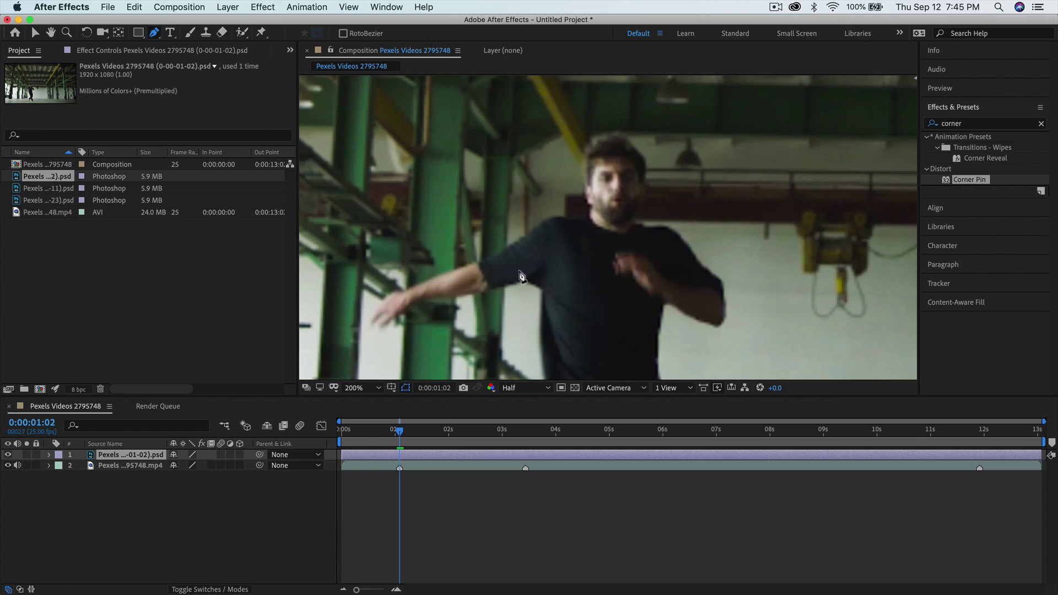
{"action": "mouse_move", "coordinate": [401, 431]}
{"action": "left_mouse_down"}
{"action": "mouse_move", "coordinate": [419, 433]}
{"action": "mouse_move", "coordinate": [399, 432]}
{"action": "left_mouse_up"}
{"action": "key", "text": "="}
{"action": "left_click_drag", "start_coordinate": [369, 314], "coordinate": [464, 271]}
{"action": "left_click_drag", "start_coordinate": [507, 250], "coordinate": [588, 218]}
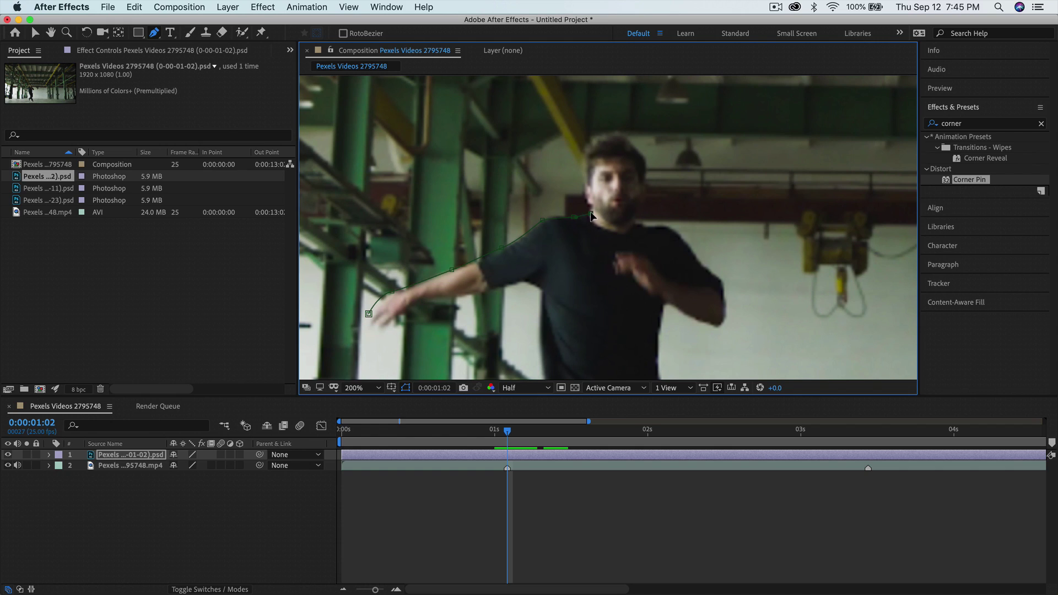
{"action": "left_click_drag", "start_coordinate": [584, 179], "coordinate": [591, 148]}
{"action": "left_click_drag", "start_coordinate": [595, 139], "coordinate": [628, 133]}
{"action": "left_click", "coordinate": [643, 158]}
{"action": "mouse_move", "coordinate": [642, 185]}
{"action": "left_mouse_down"}
{"action": "mouse_move", "coordinate": [645, 197]}
{"action": "mouse_move", "coordinate": [652, 185]}
{"action": "left_mouse_up"}
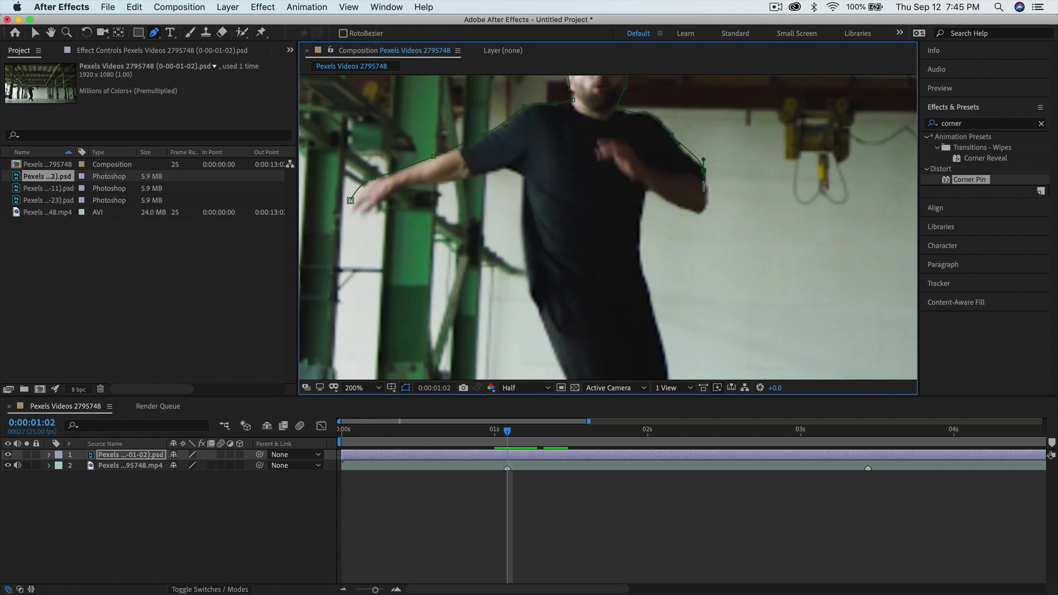
Undo the last mask point, continue tracing the dancer's bent arm, torso and legs, and close the mask at the outstretched hand
{"action": "key", "text": "super+z"}
{"action": "key", "text": "space"}
{"action": "left_click_drag", "start_coordinate": [690, 159], "coordinate": [666, 187]}
{"action": "left_click_drag", "start_coordinate": [652, 248], "coordinate": [676, 275]}
{"action": "left_click_drag", "start_coordinate": [709, 321], "coordinate": [750, 134]}
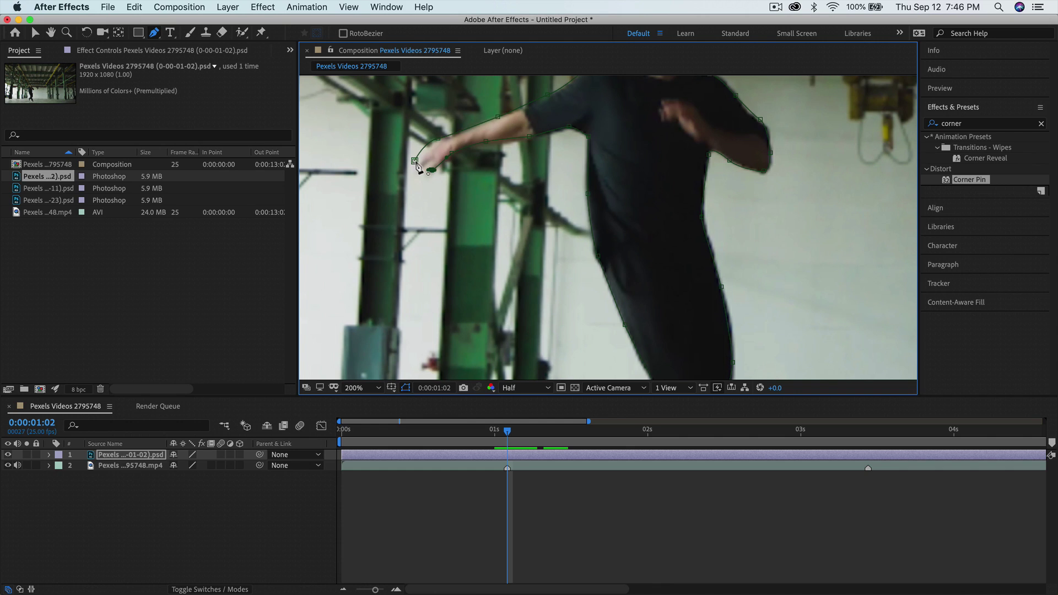
{"action": "left_click", "coordinate": [414, 161]}
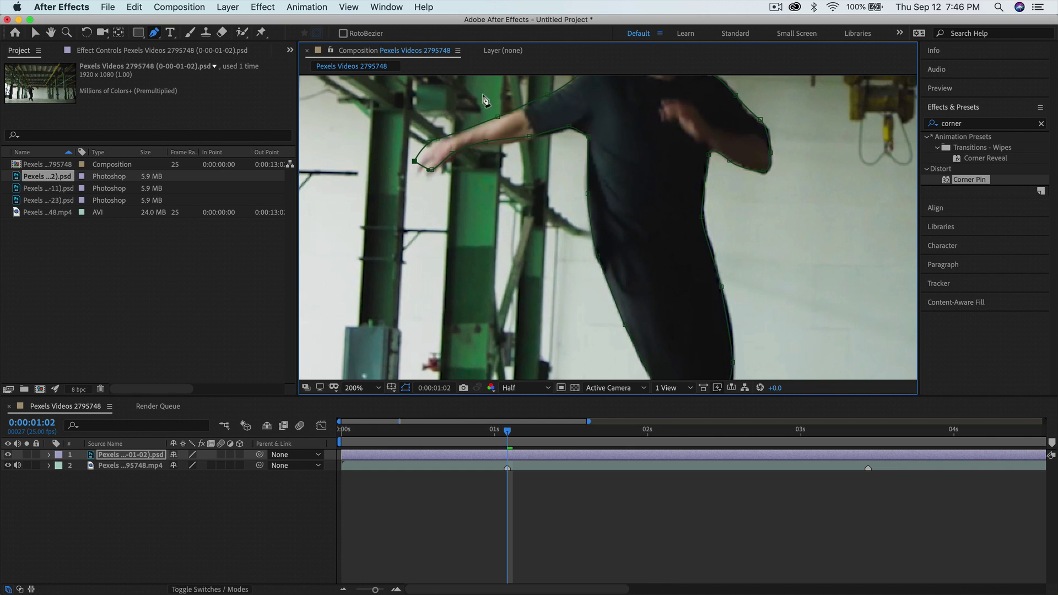
{"action": "left_click", "coordinate": [370, 391]}
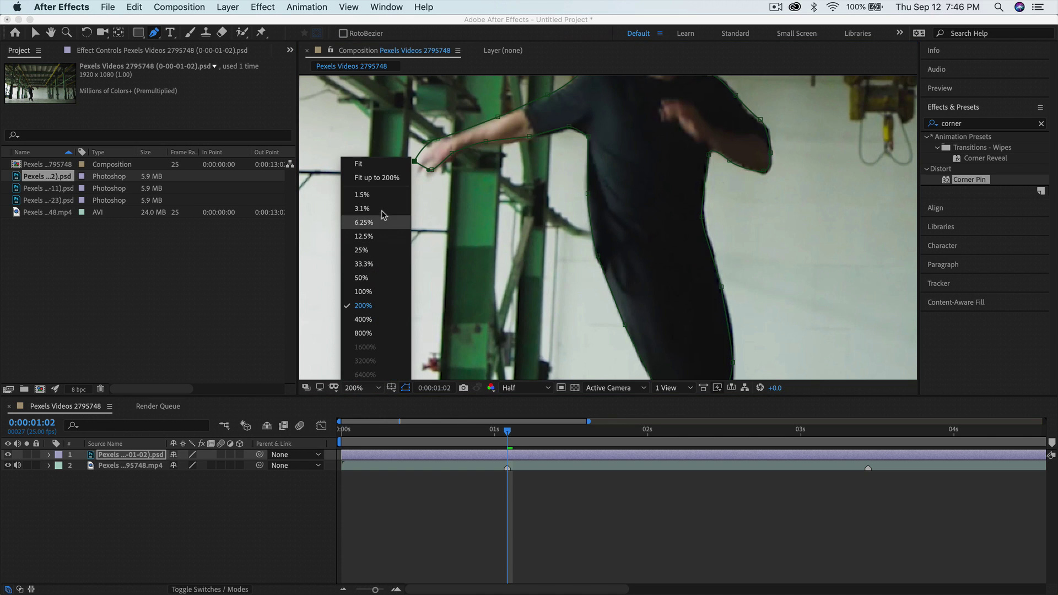
Run Track Camera on the Pexels video layer and enable Detailed Analysis in the 3D Camera Tracker's advanced settings
{"action": "left_click", "coordinate": [369, 178]}
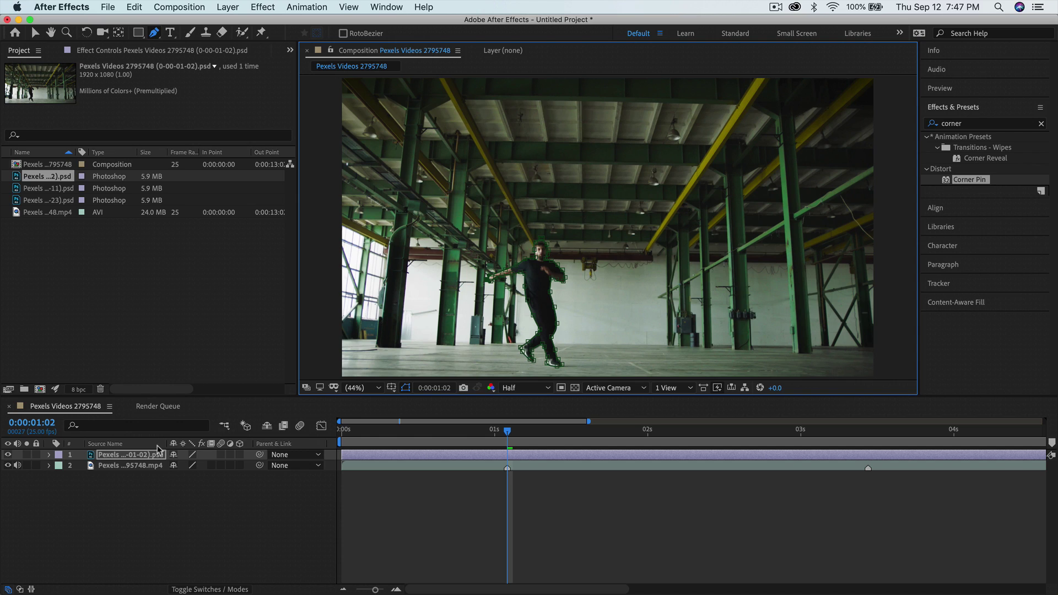
{"action": "left_click", "coordinate": [114, 467]}
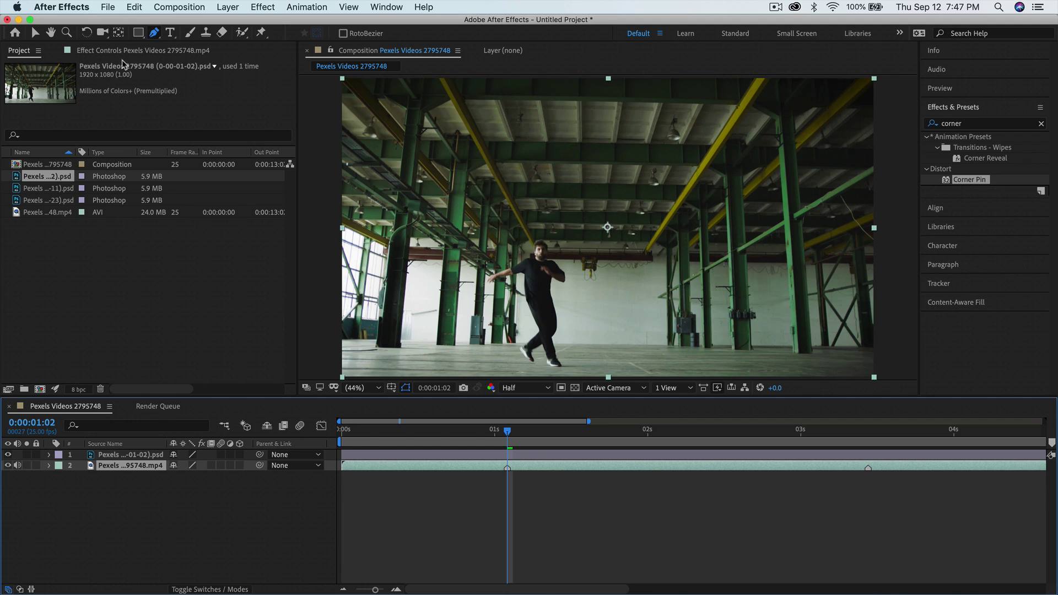
{"action": "left_click", "coordinate": [1041, 124]}
{"action": "scroll", "coordinate": [981, 183], "scroll_direction": "down", "scroll_amount": 5}
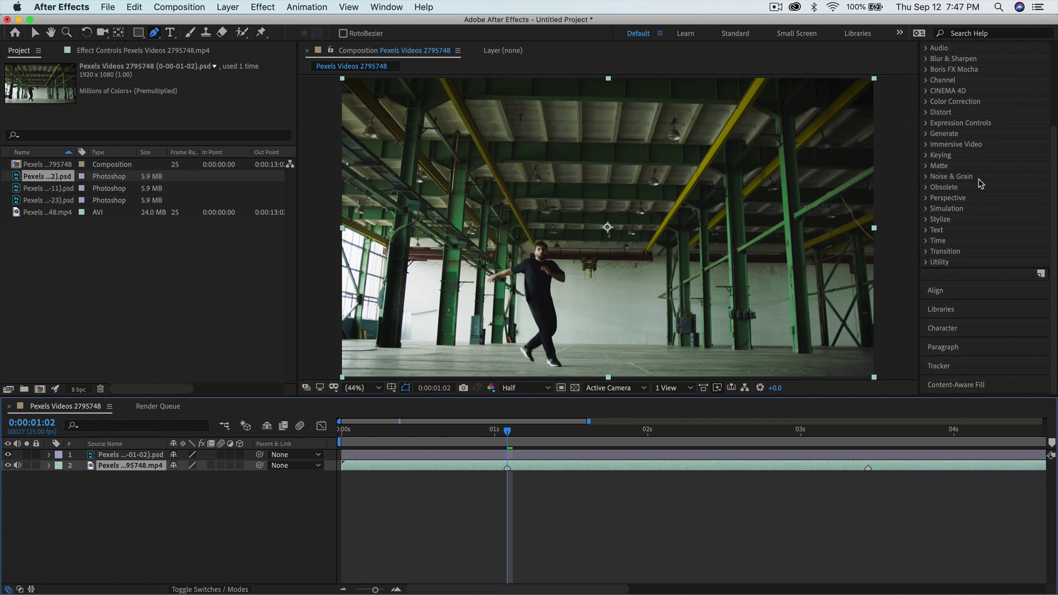
{"action": "left_click", "coordinate": [945, 368]}
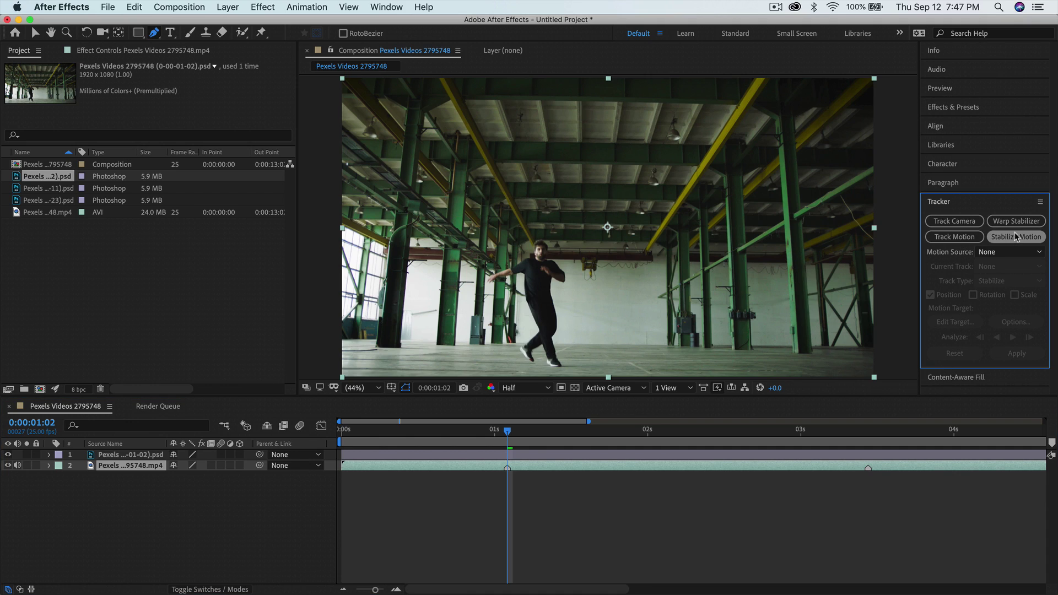
{"action": "left_click", "coordinate": [965, 221]}
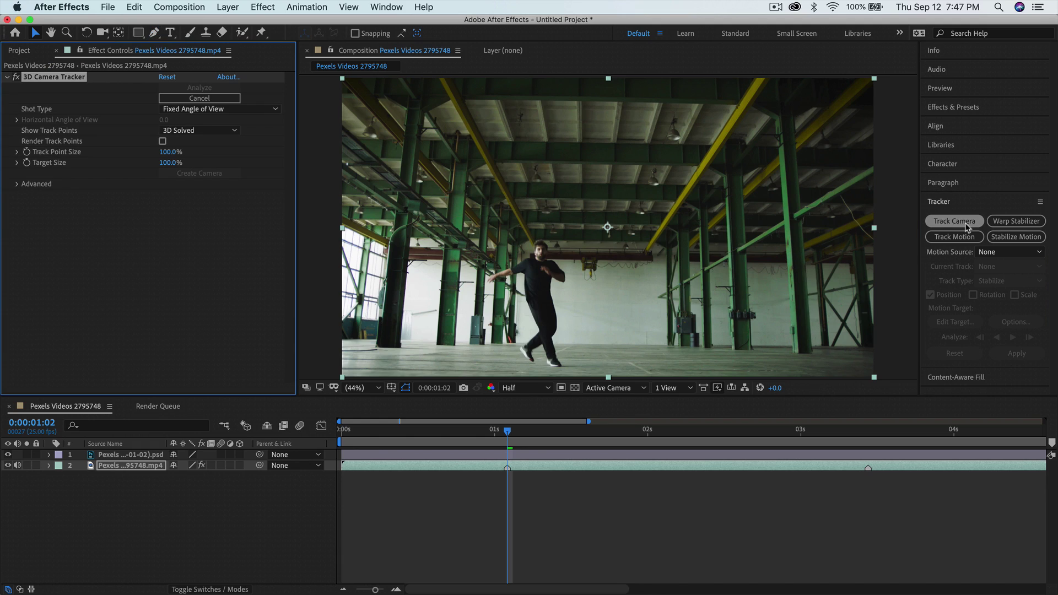
{"action": "left_click", "coordinate": [18, 184]}
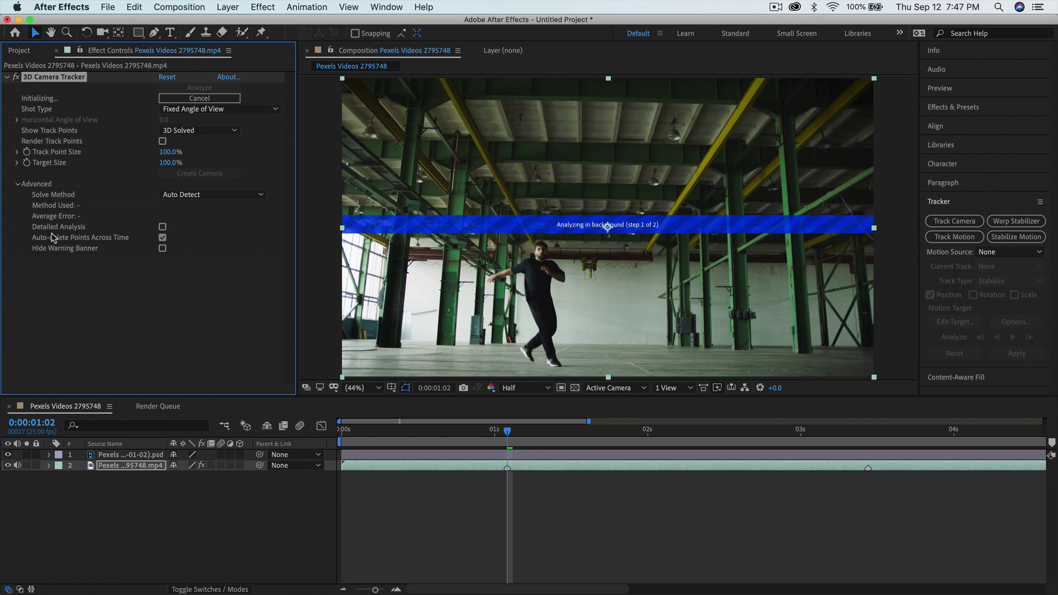
{"action": "left_click", "coordinate": [163, 229]}
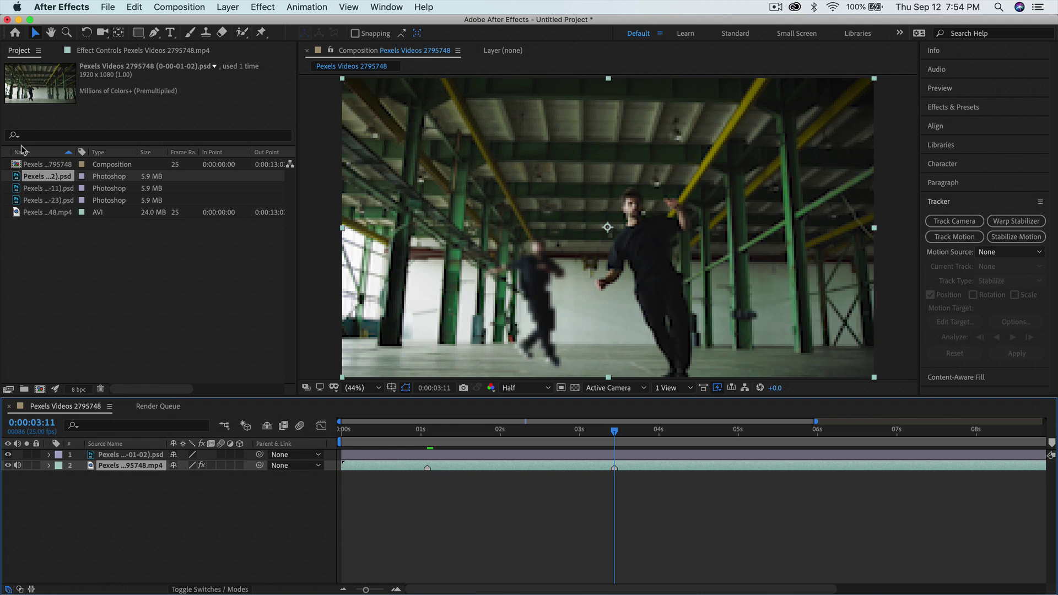
Show the 3D Camera Tracker's points at 121% size, go to 0:00:01:02 and create a null and camera from a target over the dancer's torso
{"action": "left_click", "coordinate": [84, 53]}
{"action": "left_click", "coordinate": [70, 77]}
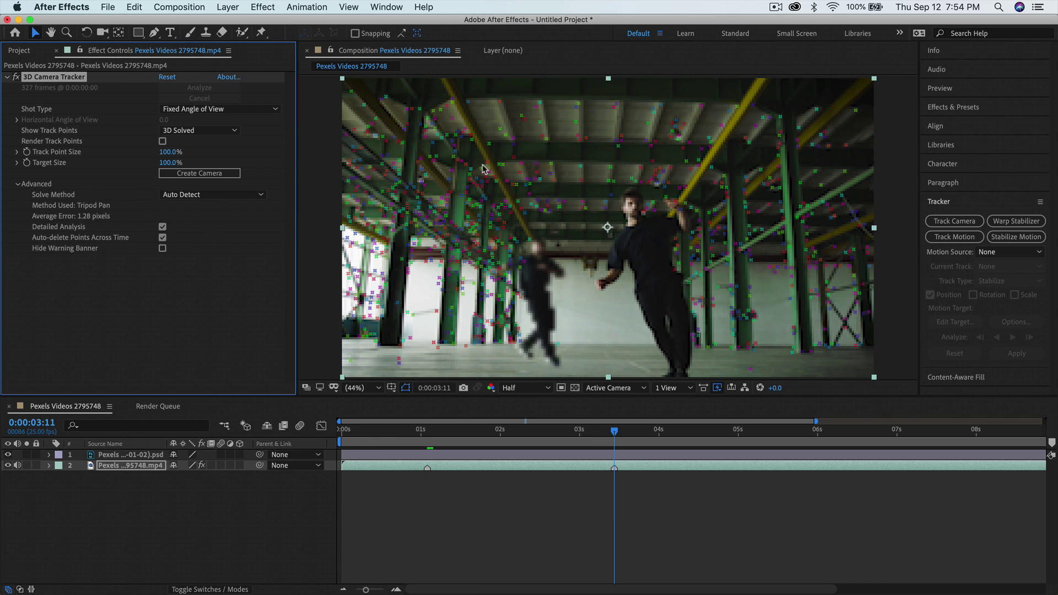
{"action": "left_click_drag", "start_coordinate": [390, 430], "coordinate": [432, 439]}
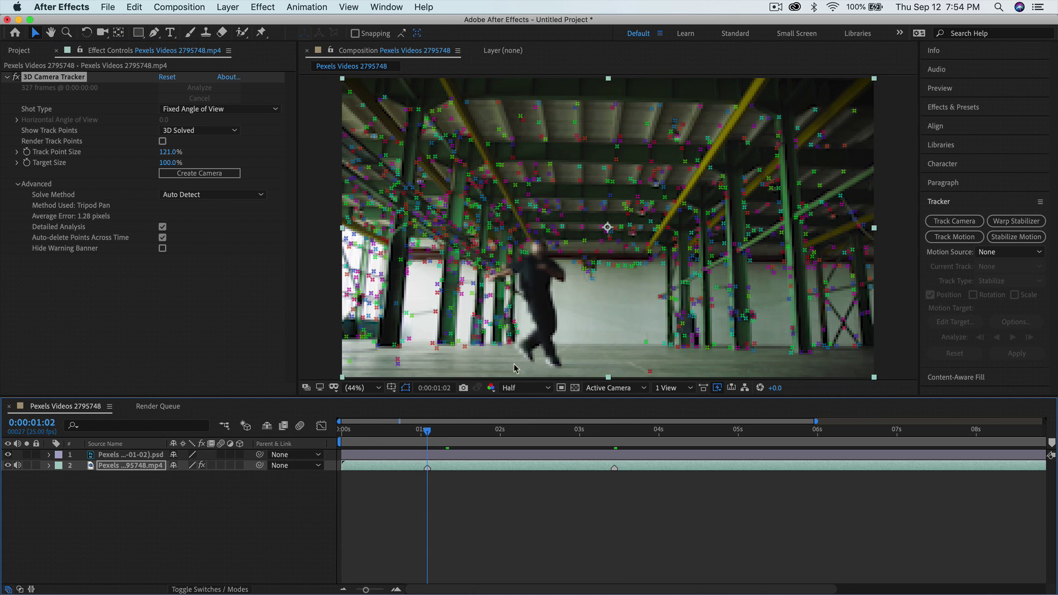
{"action": "right_click", "coordinate": [538, 287]}
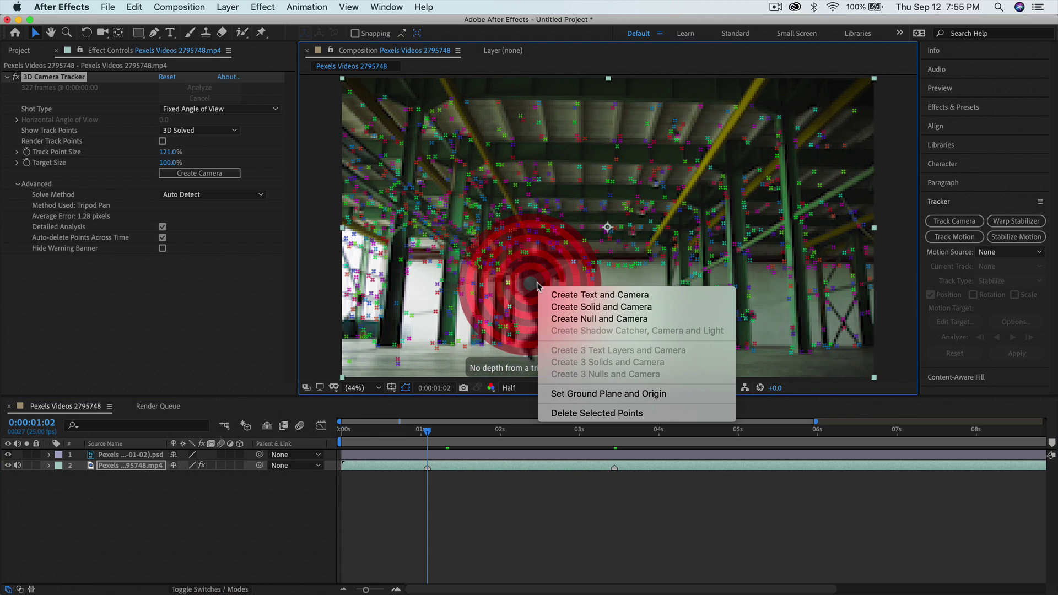
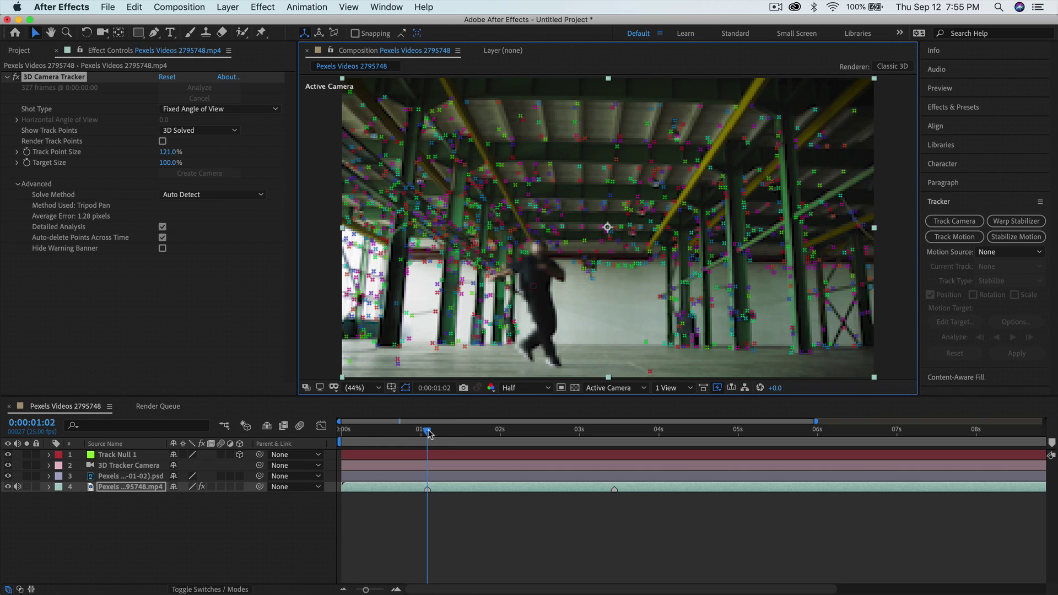
Copy the Position of Track Null 1 and paste it onto the Position of the 0-00-01-02 still layer
{"action": "left_click", "coordinate": [110, 458]}
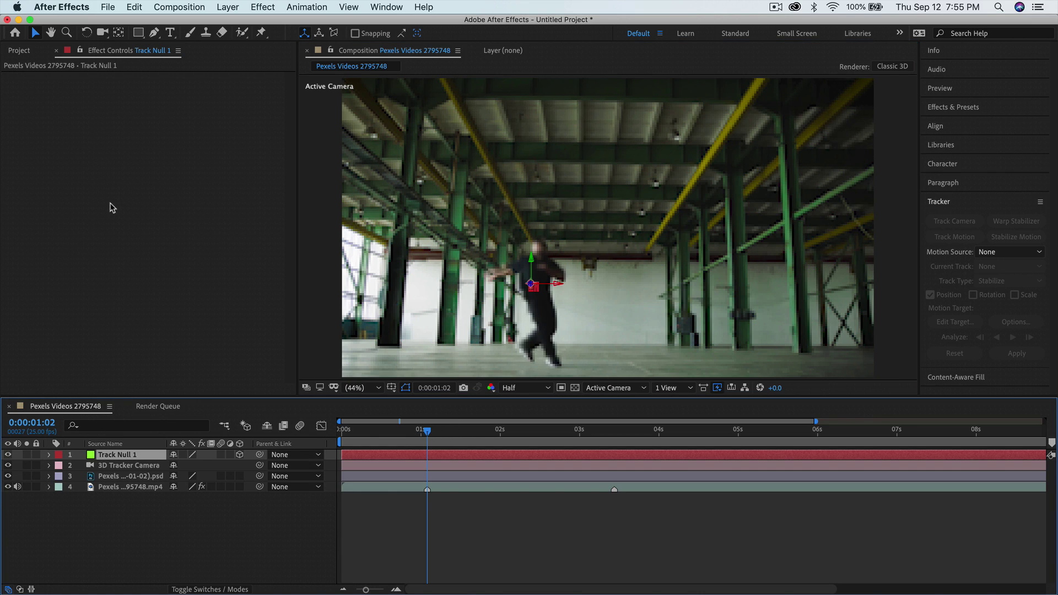
{"action": "key", "text": "p"}
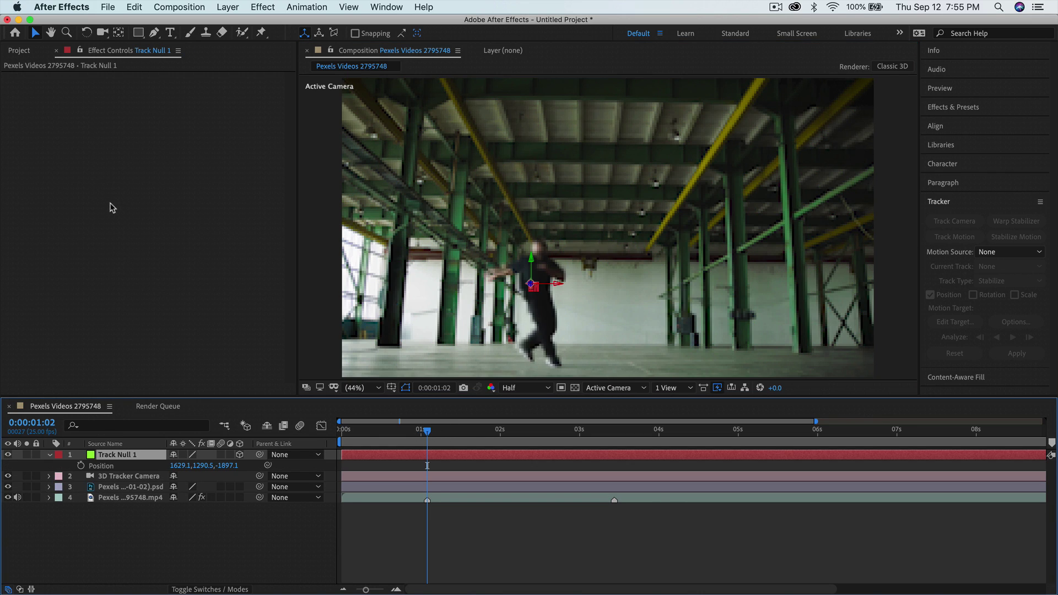
{"action": "left_click", "coordinate": [110, 467]}
{"action": "left_click", "coordinate": [135, 7]}
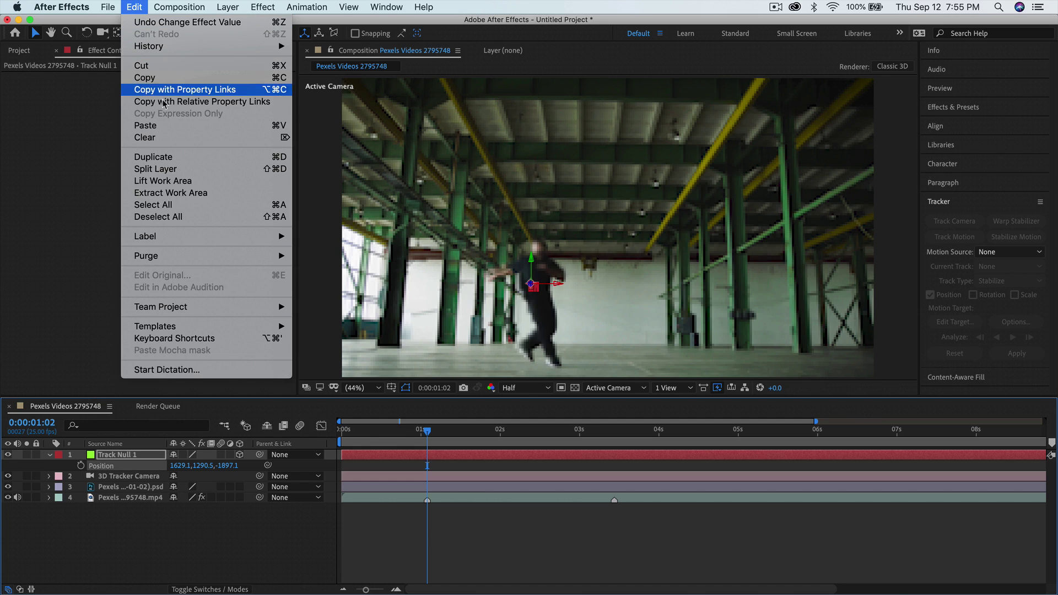
{"action": "left_click", "coordinate": [159, 78]}
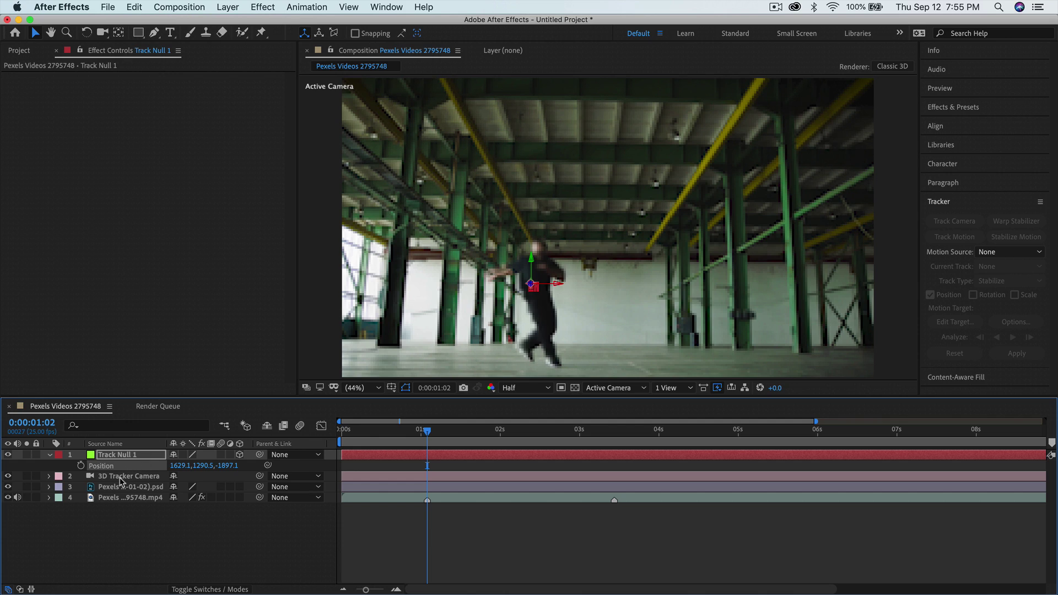
{"action": "left_click", "coordinate": [102, 488]}
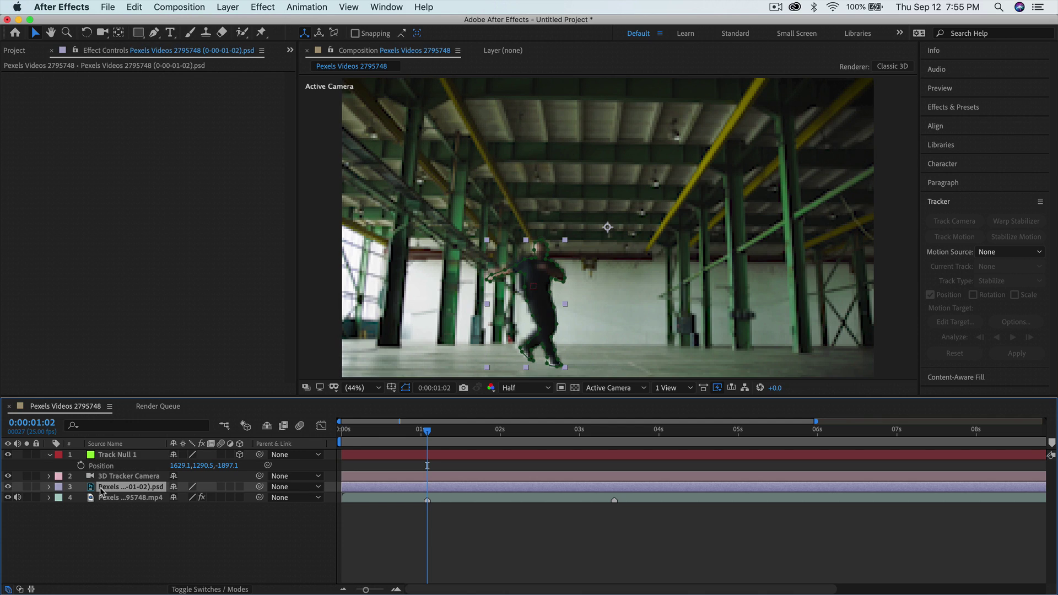
{"action": "key", "text": "p"}
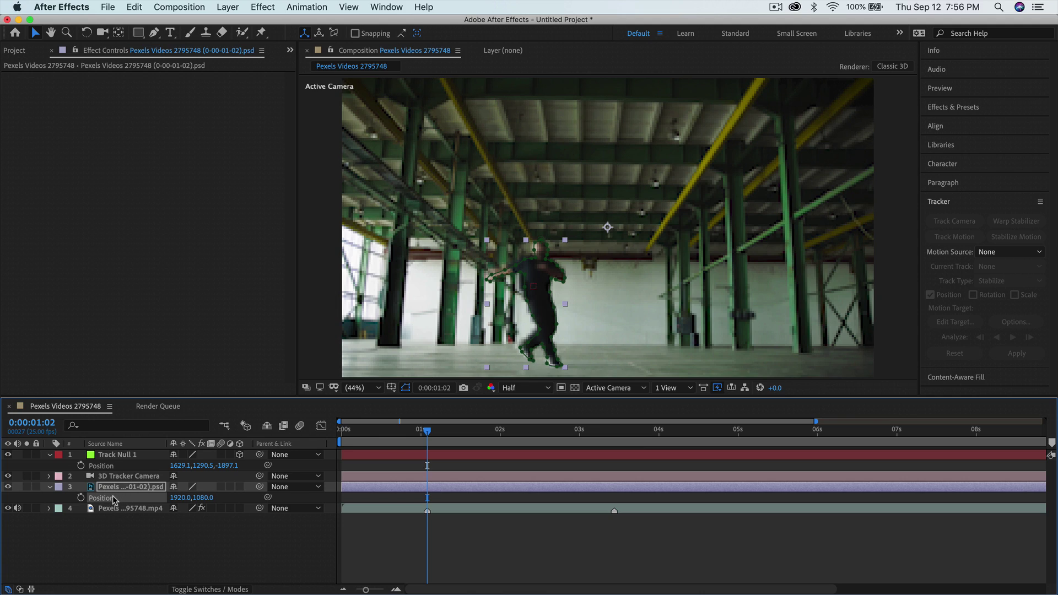
{"action": "key", "text": "super+v"}
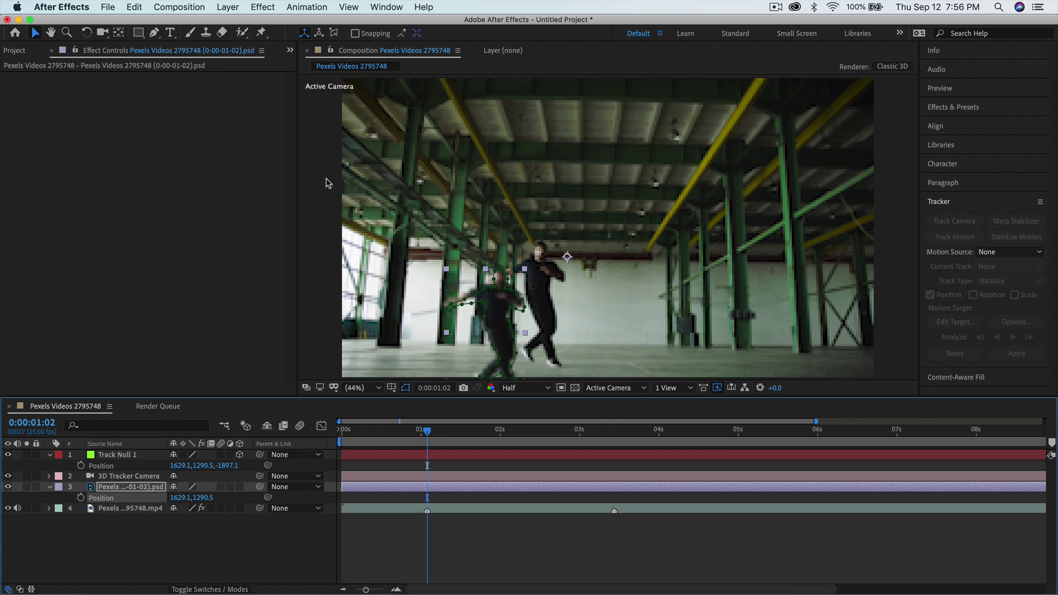
Move the still layer's anchor point to the middle of the masked dancer's torso with the Pan Behind tool
{"action": "left_click", "coordinate": [22, 50]}
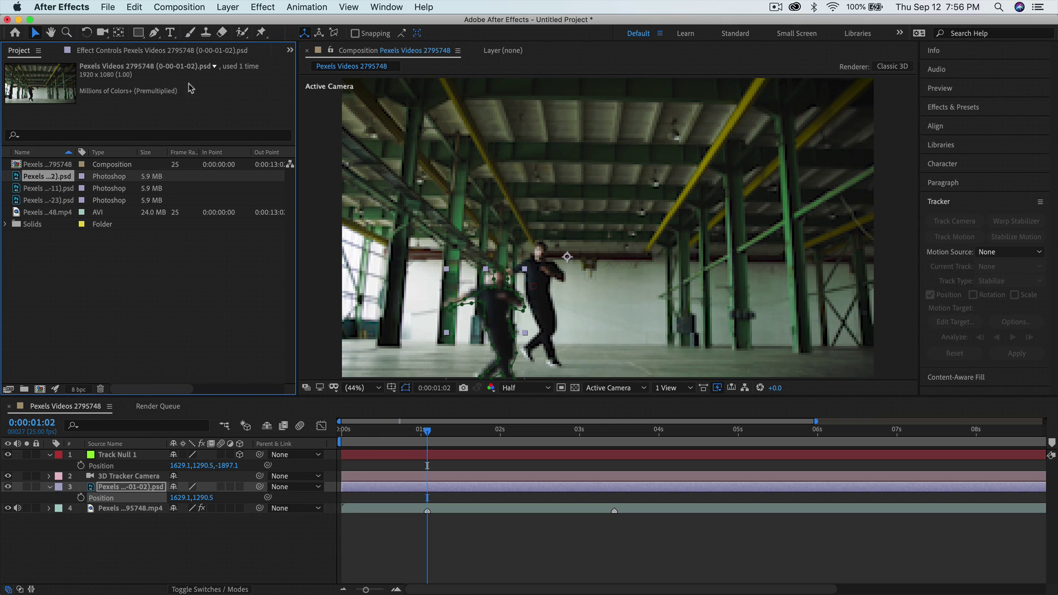
{"action": "left_click", "coordinate": [119, 31]}
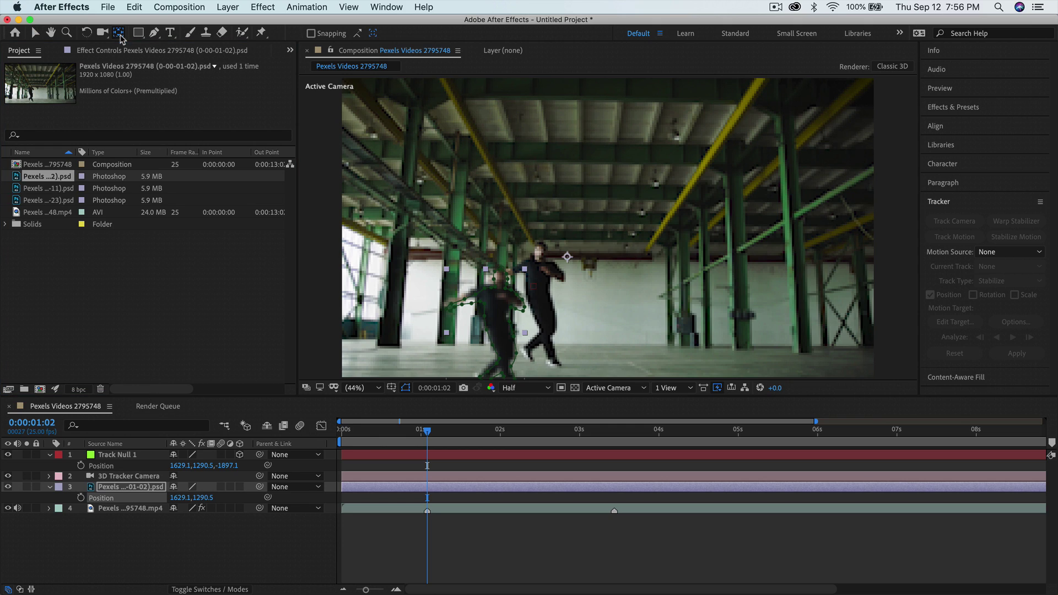
{"action": "scroll", "coordinate": [521, 304], "scroll_direction": "down", "scroll_amount": 4}
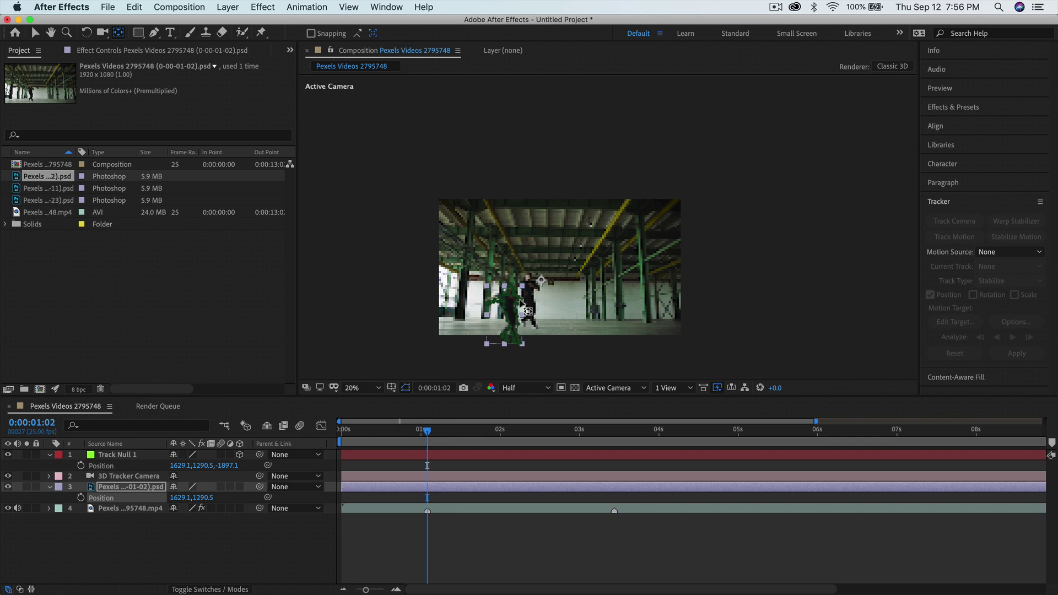
{"action": "scroll", "coordinate": [520, 303], "scroll_direction": "up", "scroll_amount": 4}
{"action": "scroll", "coordinate": [521, 303], "scroll_direction": "down", "scroll_amount": 2}
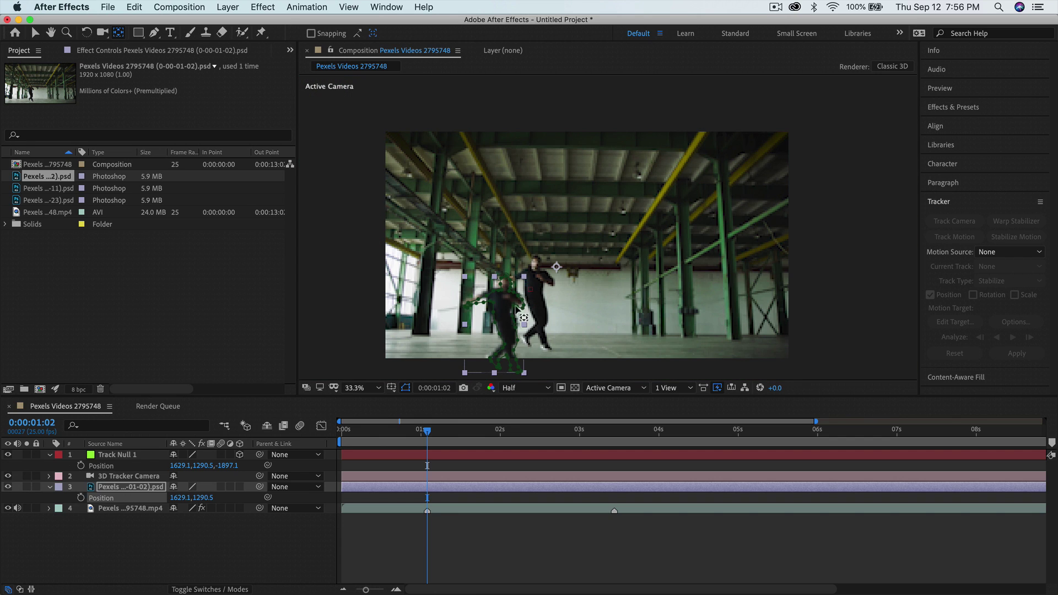
{"action": "key", "text": "v"}
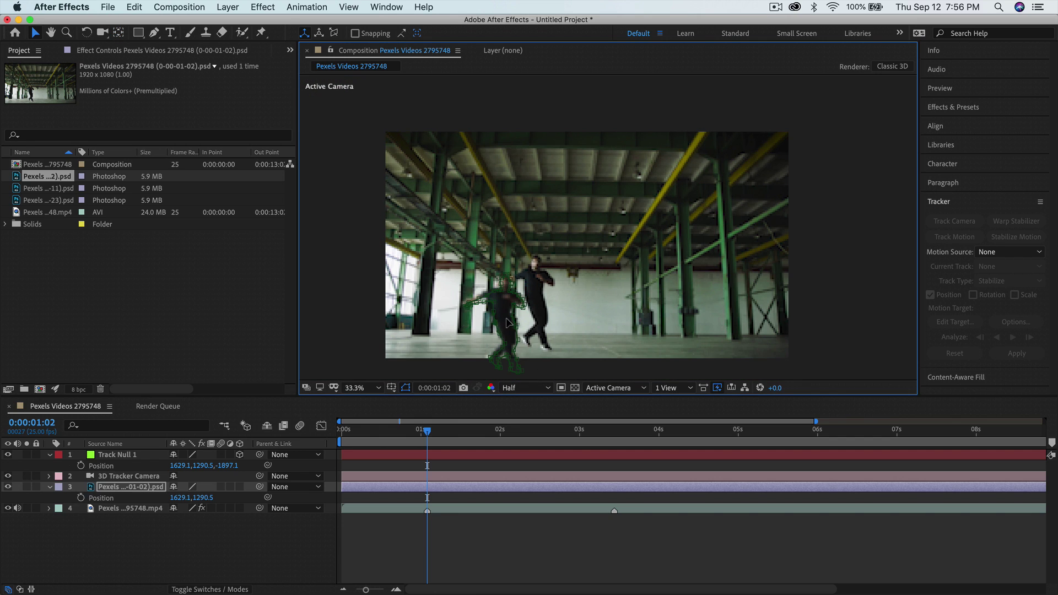
{"action": "scroll", "coordinate": [521, 317], "scroll_direction": "up", "scroll_amount": 7}
{"action": "scroll", "coordinate": [520, 315], "scroll_direction": "down", "scroll_amount": 5}
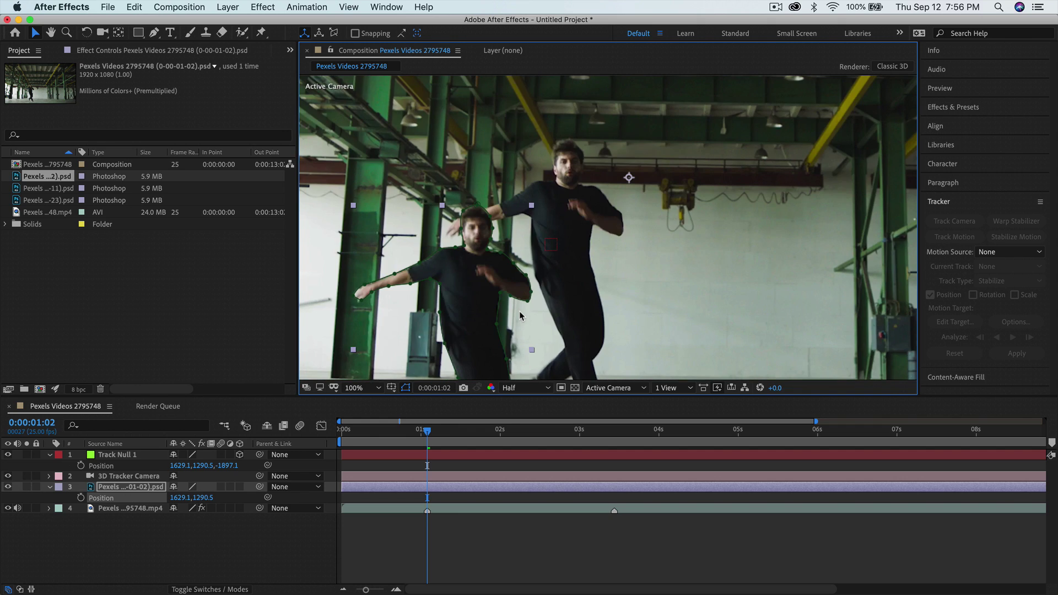
{"action": "left_click", "coordinate": [118, 32]}
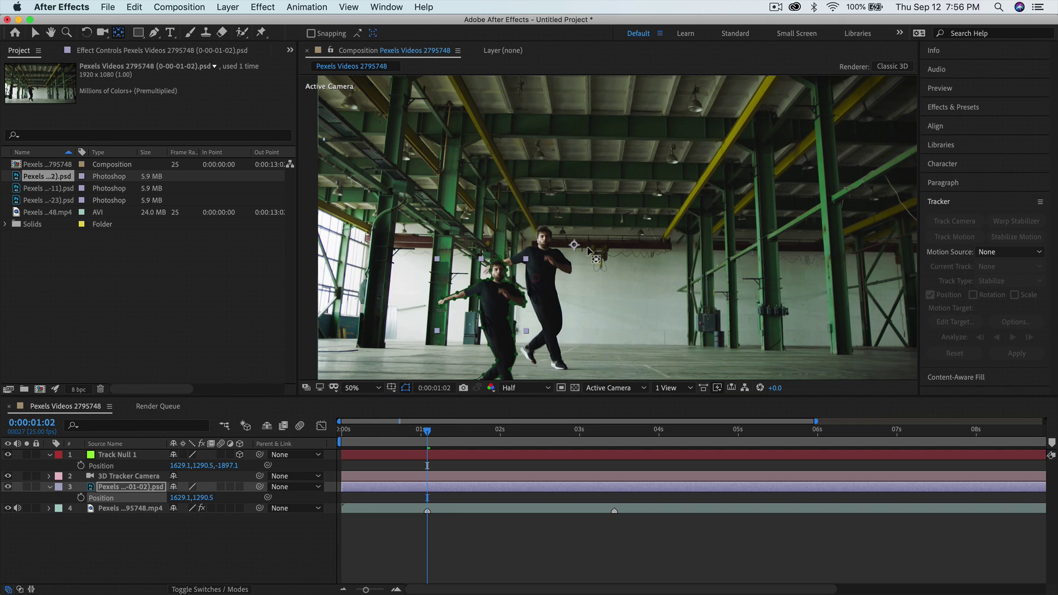
{"action": "left_click_drag", "start_coordinate": [573, 245], "coordinate": [497, 312]}
{"action": "key", "text": "v"}
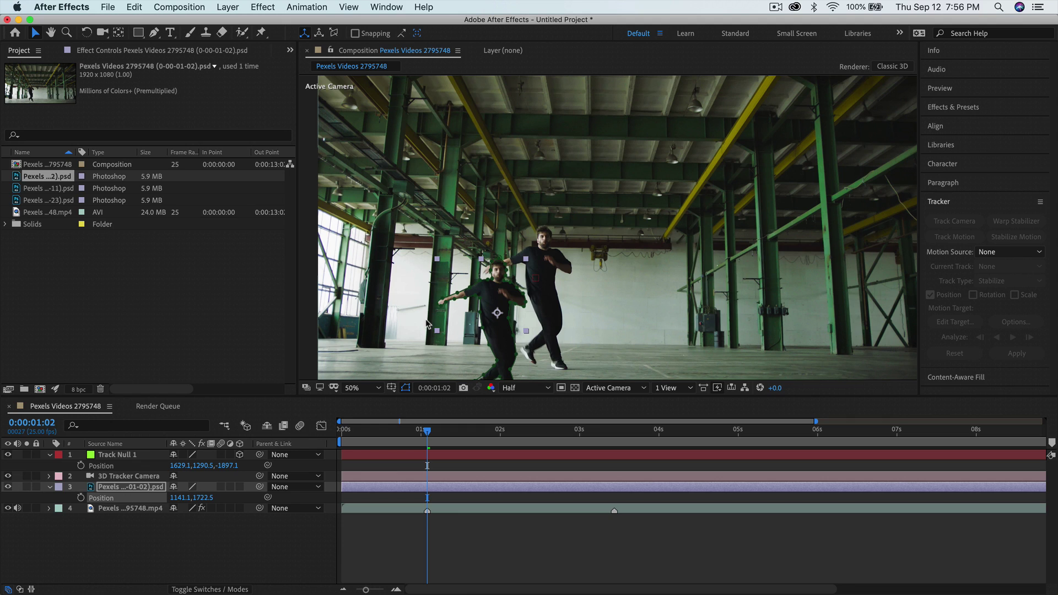
Move the masked still over the dancer in the footage, to position 1437.1, 1514.5, and return to the start of the composition
{"action": "left_click", "coordinate": [497, 313]}
{"action": "left_click_drag", "start_coordinate": [497, 313], "coordinate": [544, 279]}
{"action": "key", "text": "Home"}
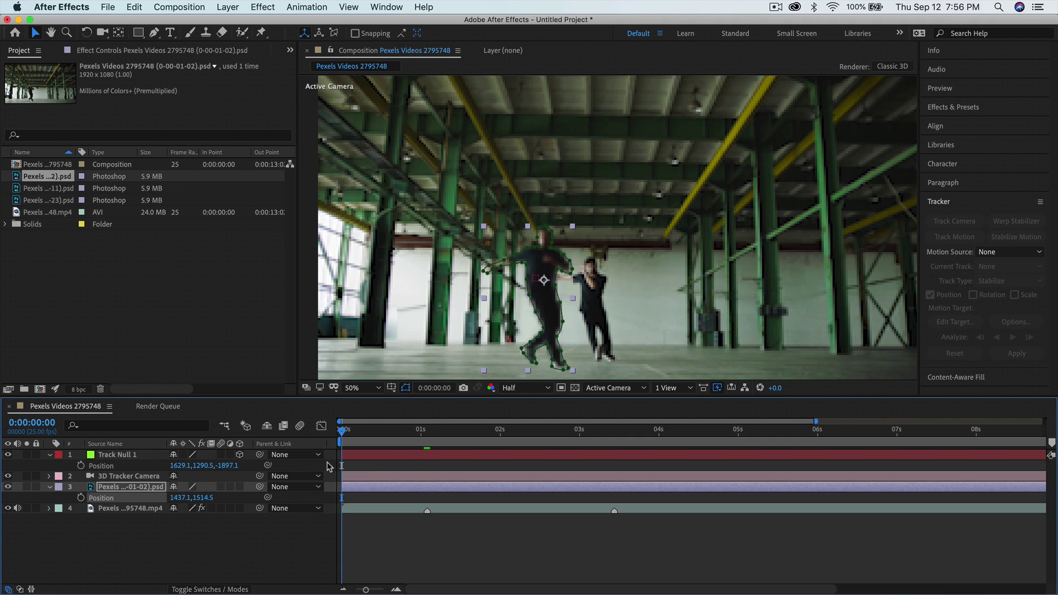
Collapse the still and null layers' properties, make the 0-00-01-02 still a 3D layer and preview the composition
{"action": "left_click", "coordinate": [131, 488]}
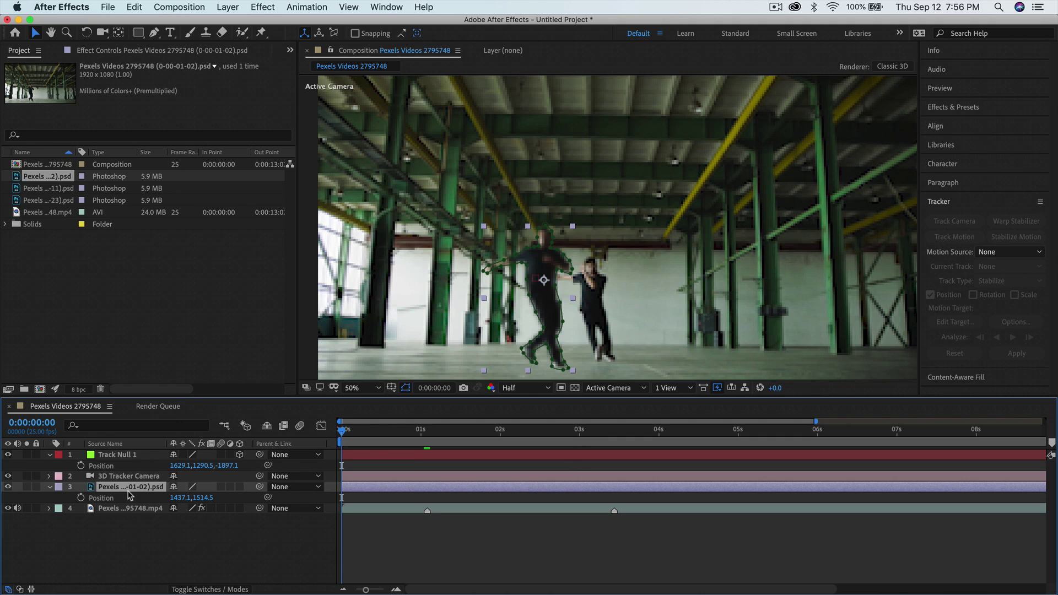
{"action": "left_click", "coordinate": [50, 487]}
{"action": "left_click", "coordinate": [49, 456]}
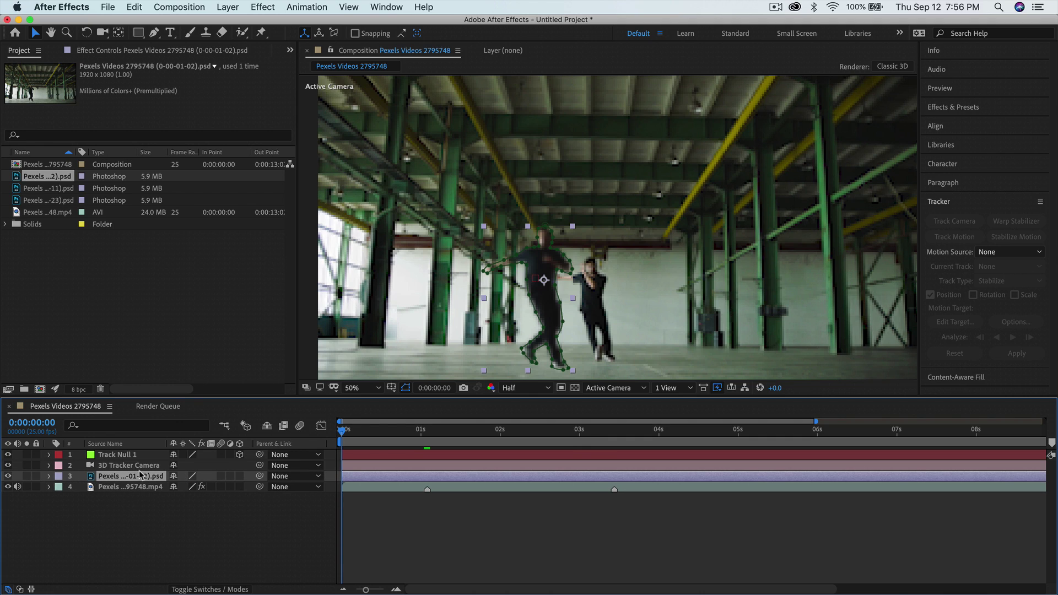
{"action": "left_click", "coordinate": [239, 476]}
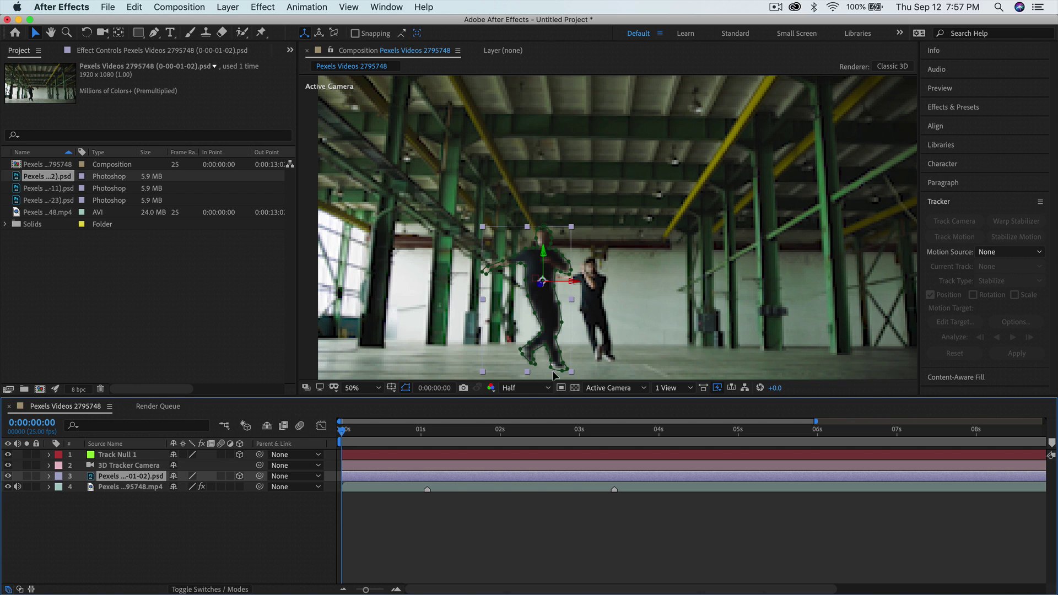
{"action": "key", "text": "space"}
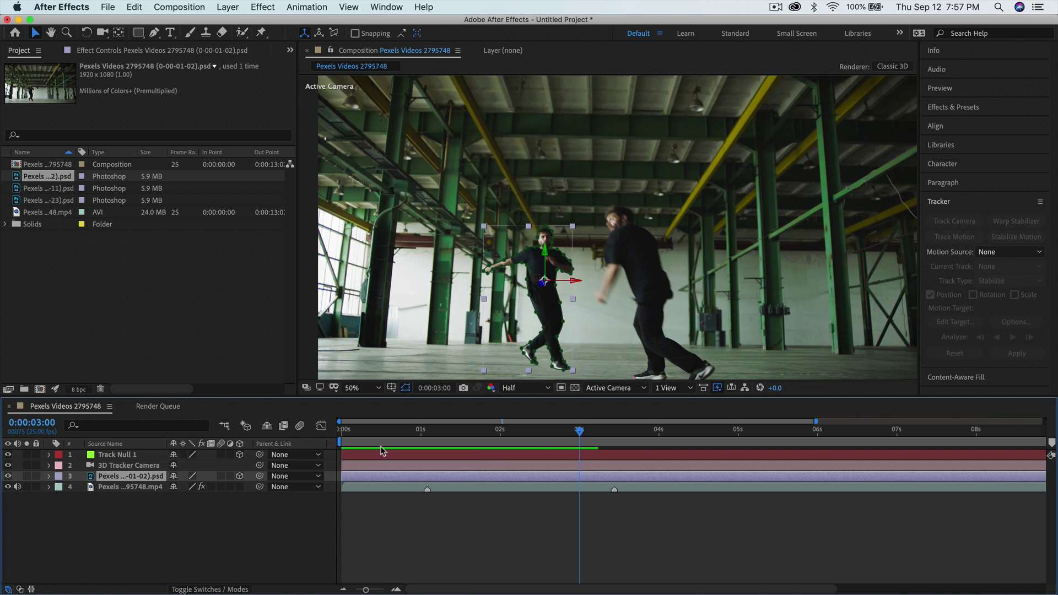
Trim the end of the 0-00-01-02 still layer back to the first marker at 0:00:01:02 and preview the result
{"action": "left_click", "coordinate": [361, 432]}
{"action": "left_click_drag", "start_coordinate": [361, 433], "coordinate": [399, 439]}
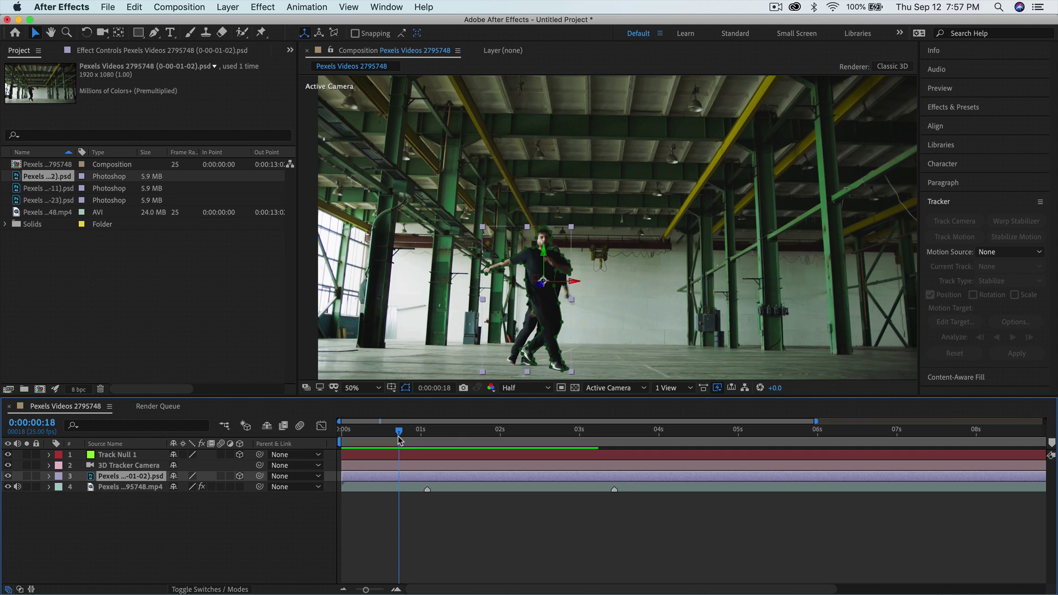
{"action": "scroll", "coordinate": [489, 477], "scroll_direction": "right", "scroll_amount": 10}
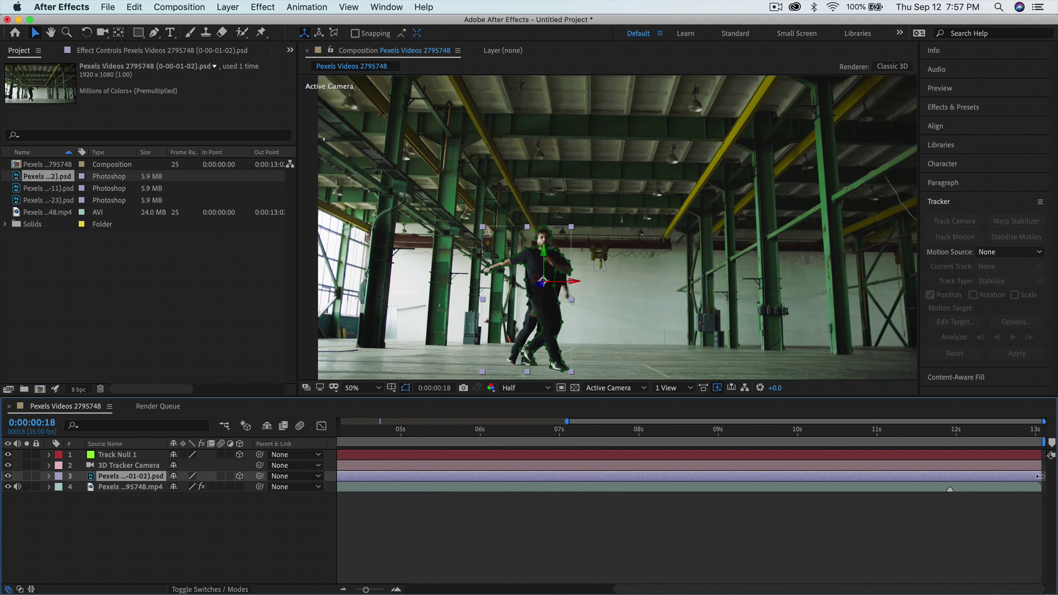
{"action": "left_click_drag", "start_coordinate": [1040, 476], "coordinate": [425, 473]}
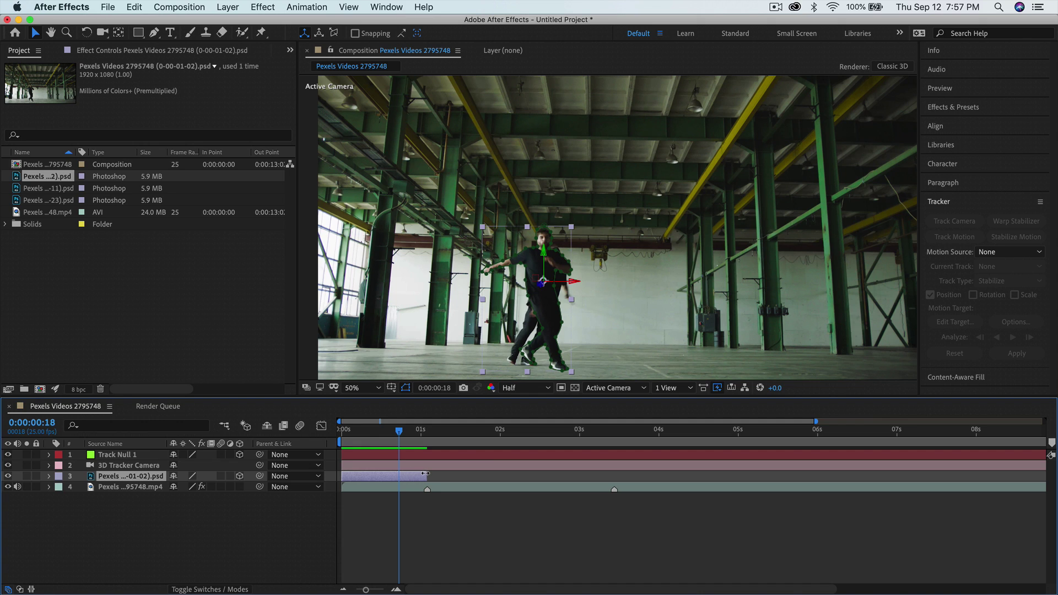
{"action": "left_click", "coordinate": [422, 435]}
{"action": "key", "text": "space"}
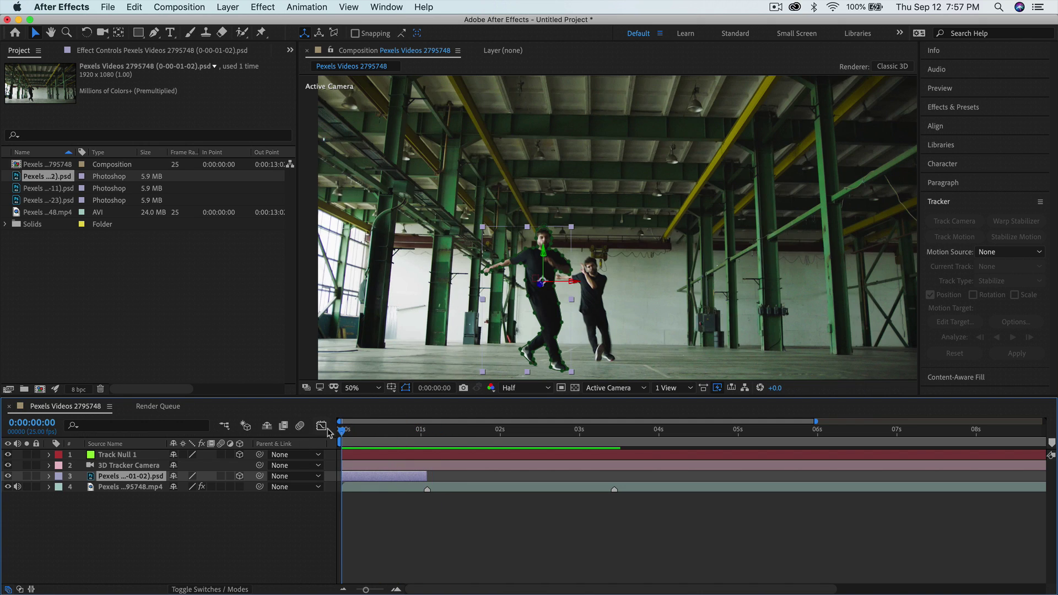
Preview the composition from the start, and move the playhead to the second marker at 0:00:03:11
{"action": "key", "text": "space"}
{"action": "key", "text": "space"}
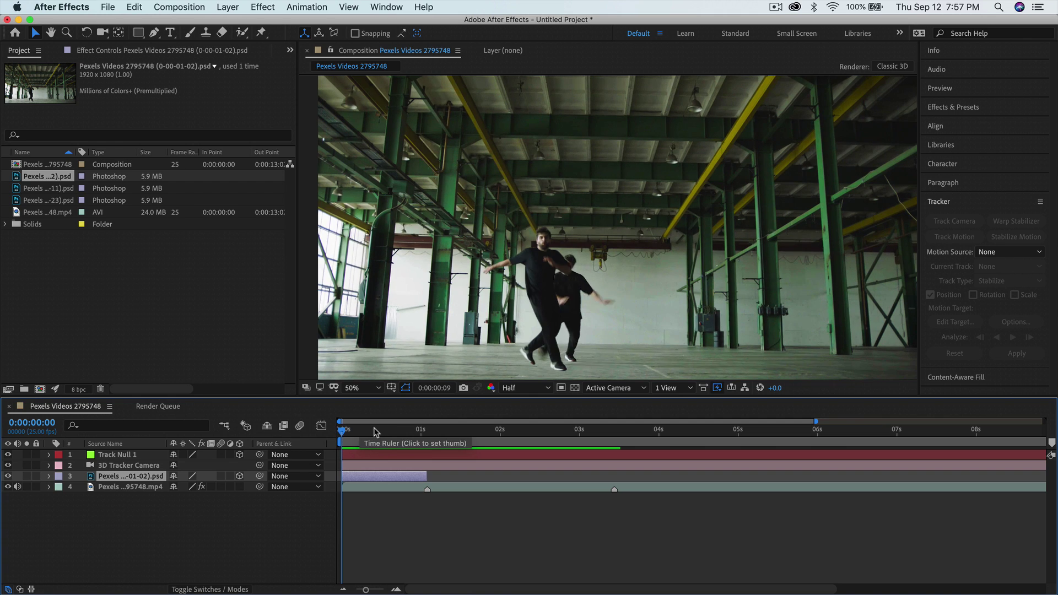
{"action": "left_click_drag", "start_coordinate": [374, 431], "coordinate": [615, 431]}
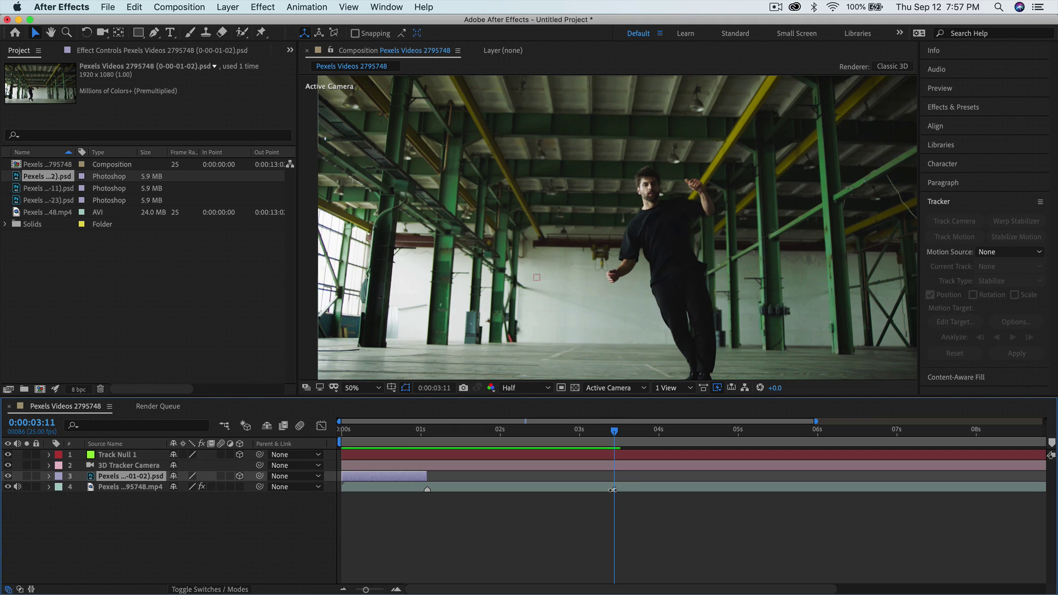
Add the 0-00-03-11 still as the uppermost layer of the composition and fit it to the composition size
{"action": "left_click", "coordinate": [150, 506]}
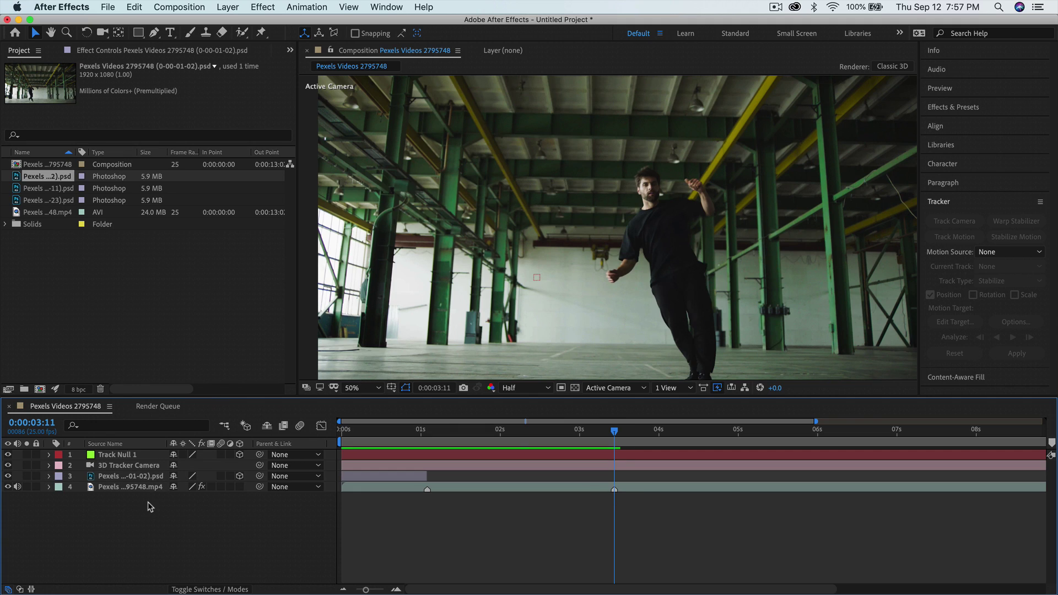
{"action": "left_click", "coordinate": [48, 188]}
{"action": "left_click_drag", "start_coordinate": [47, 187], "coordinate": [83, 453]}
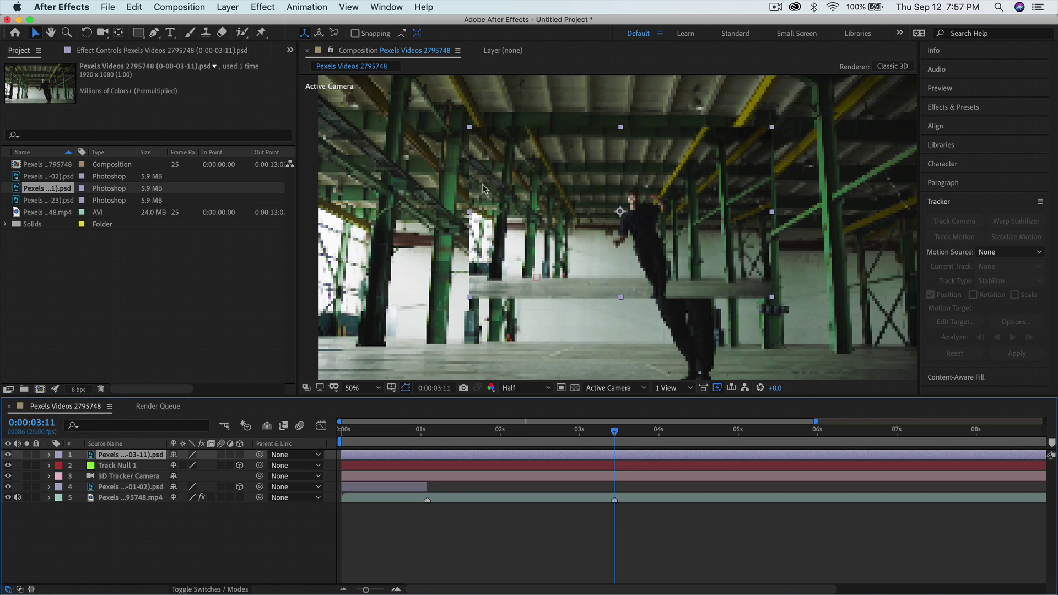
{"action": "right_click", "coordinate": [135, 455]}
{"action": "mouse_move", "coordinate": [210, 342]}
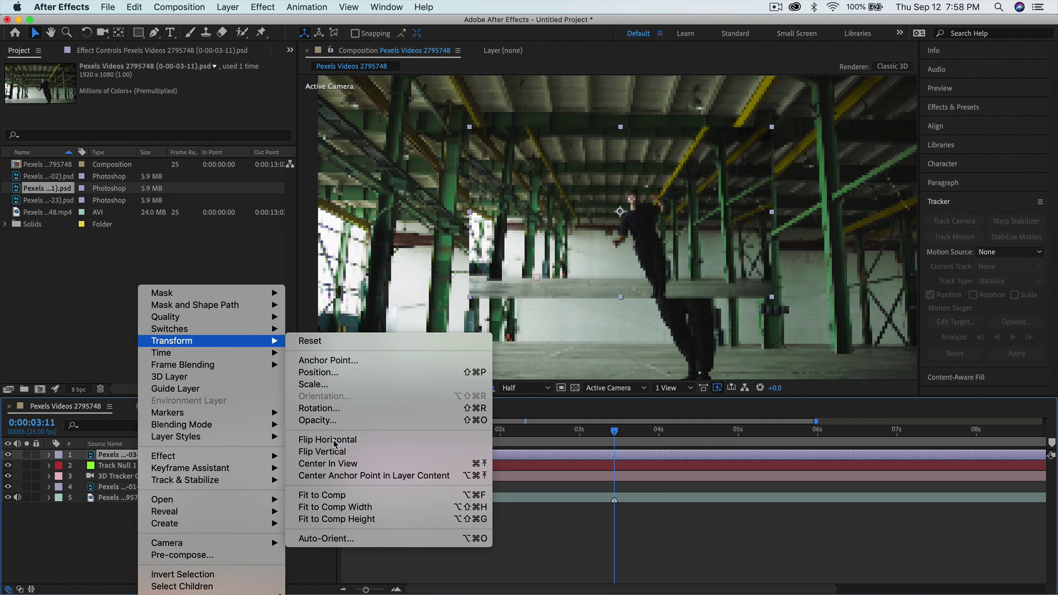
{"action": "left_click", "coordinate": [334, 495]}
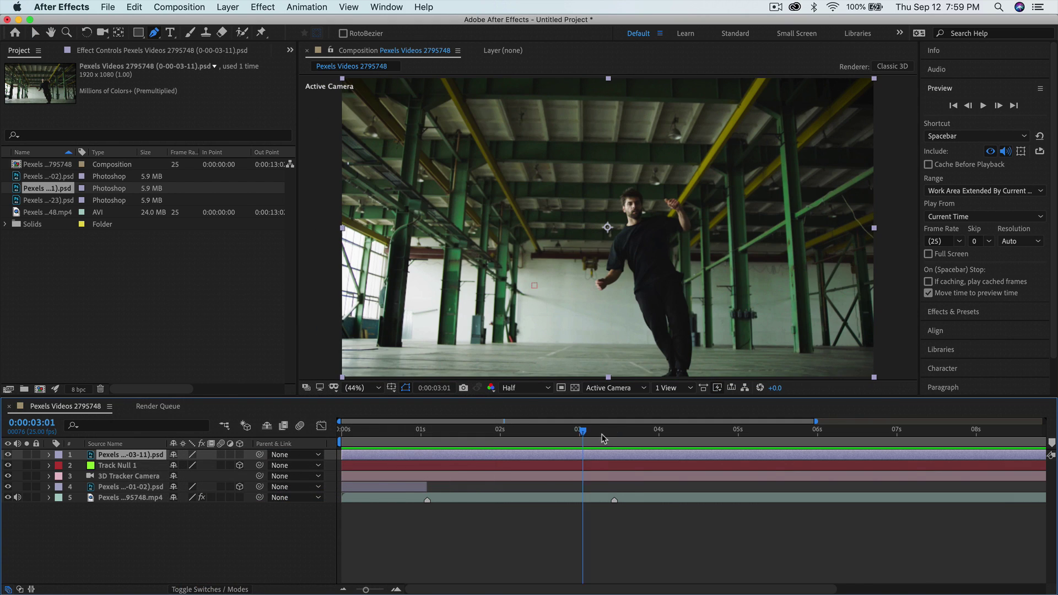
With the playhead at 0:00:03:11, draw a closed Pen tool mask around the dancer on the 0-00-03-11 still
{"action": "left_click_drag", "start_coordinate": [604, 438], "coordinate": [589, 438]}
{"action": "left_click_drag", "start_coordinate": [591, 438], "coordinate": [616, 437]}
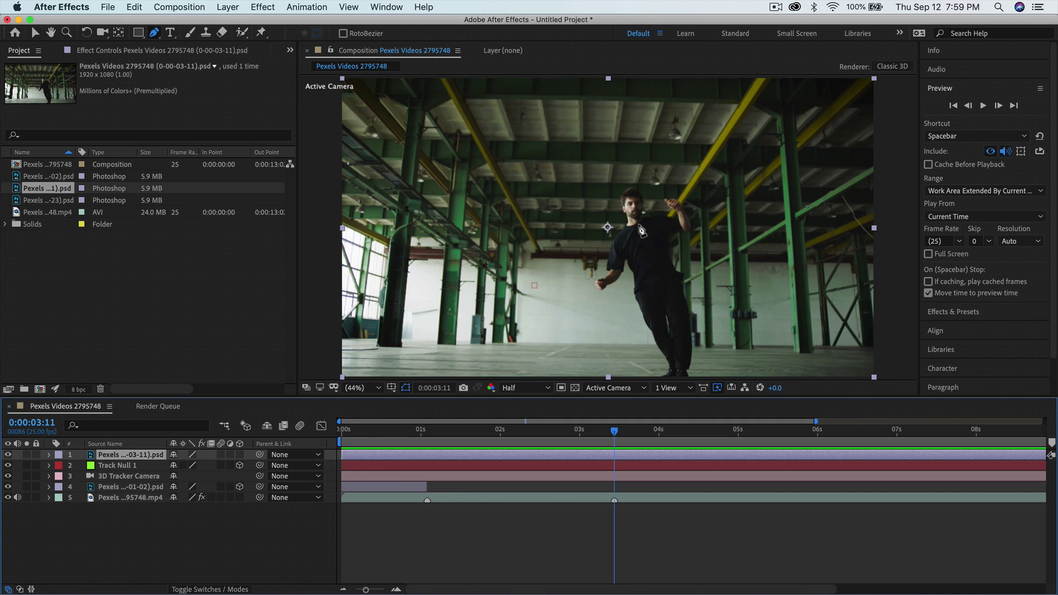
{"action": "scroll", "coordinate": [642, 227], "scroll_direction": "up", "scroll_amount": 4}
{"action": "key", "text": "h"}
{"action": "left_click_drag", "start_coordinate": [614, 284], "coordinate": [567, 224]}
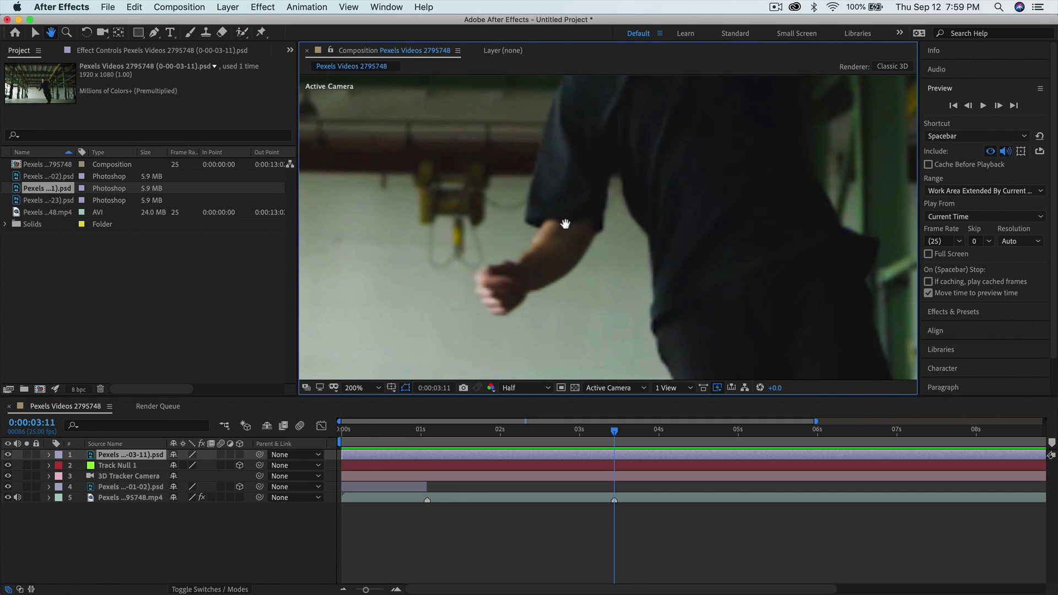
{"action": "key", "text": "g"}
{"action": "left_click", "coordinate": [497, 316]}
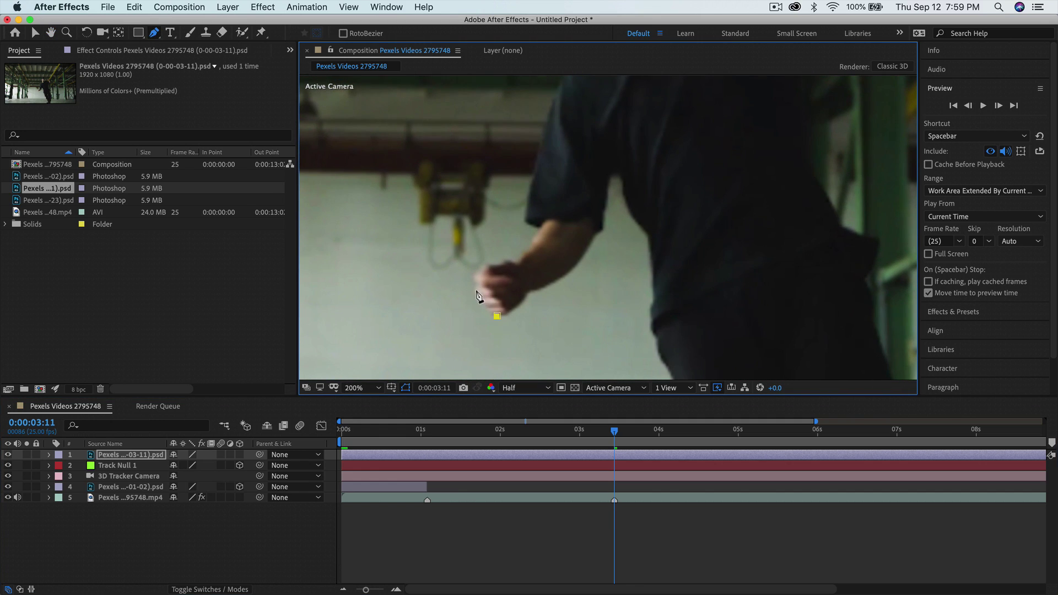
{"action": "left_click_drag", "start_coordinate": [477, 290], "coordinate": [475, 277]}
{"action": "left_click_drag", "start_coordinate": [485, 261], "coordinate": [489, 263]}
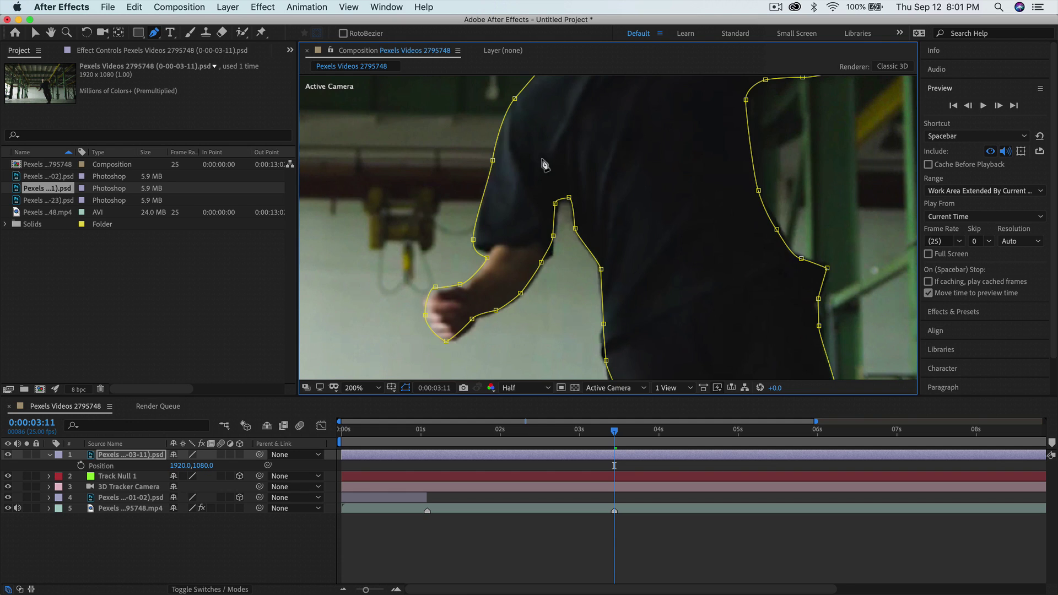
{"action": "left_click", "coordinate": [362, 389]}
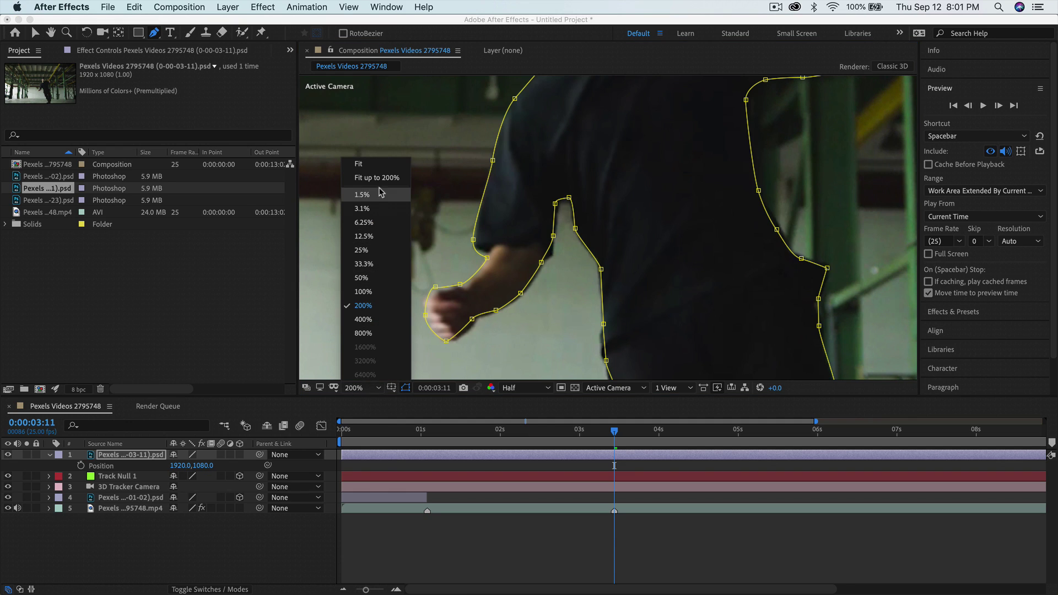
{"action": "left_click", "coordinate": [358, 164]}
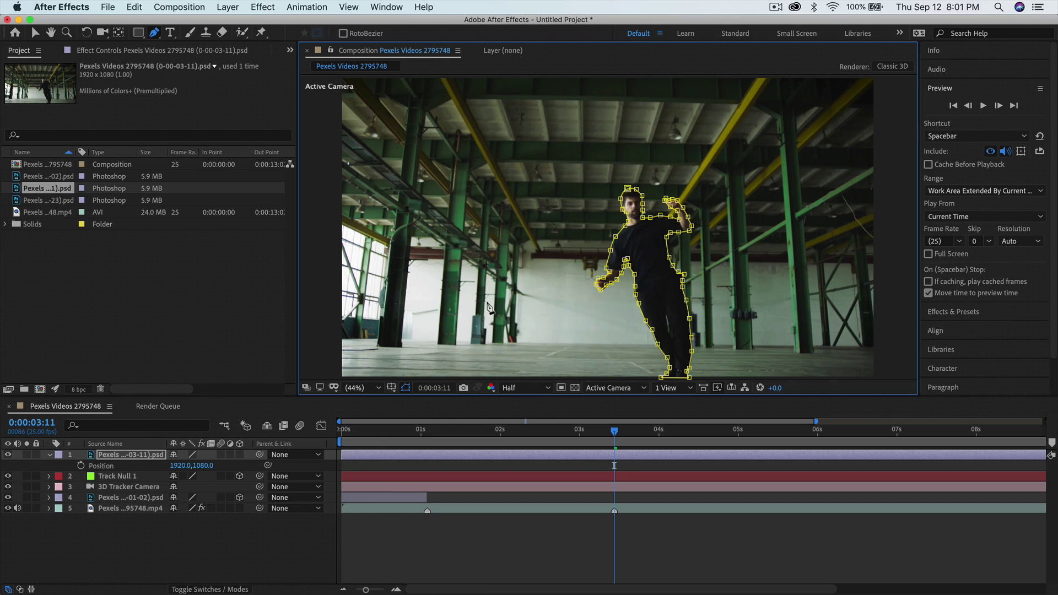
Show the footage layer's 3D Camera Tracker points and create a null from the target placed on the dancer's chest
{"action": "left_click", "coordinate": [112, 513]}
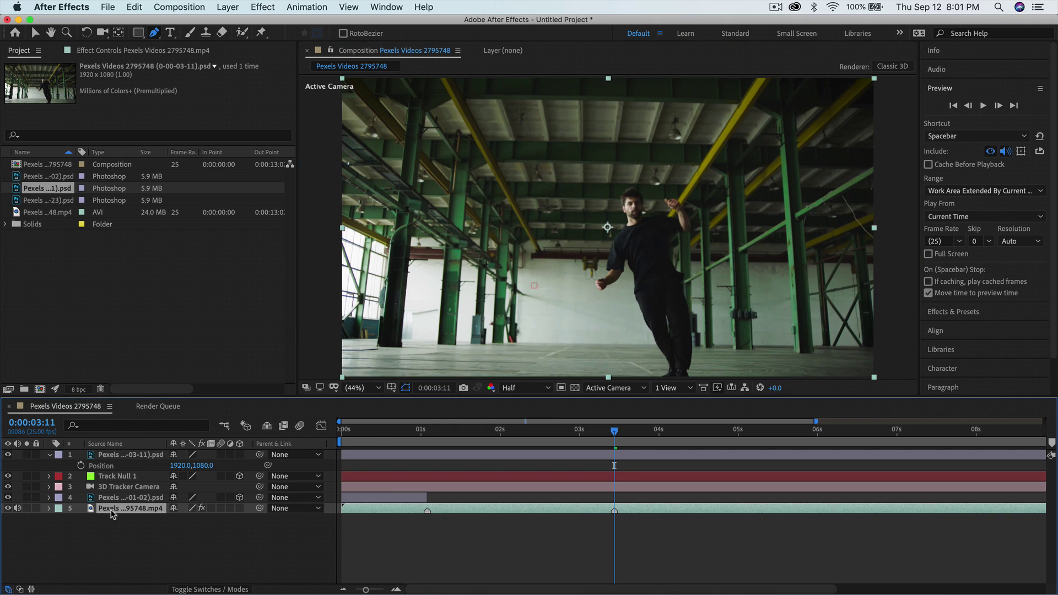
{"action": "left_click", "coordinate": [92, 52]}
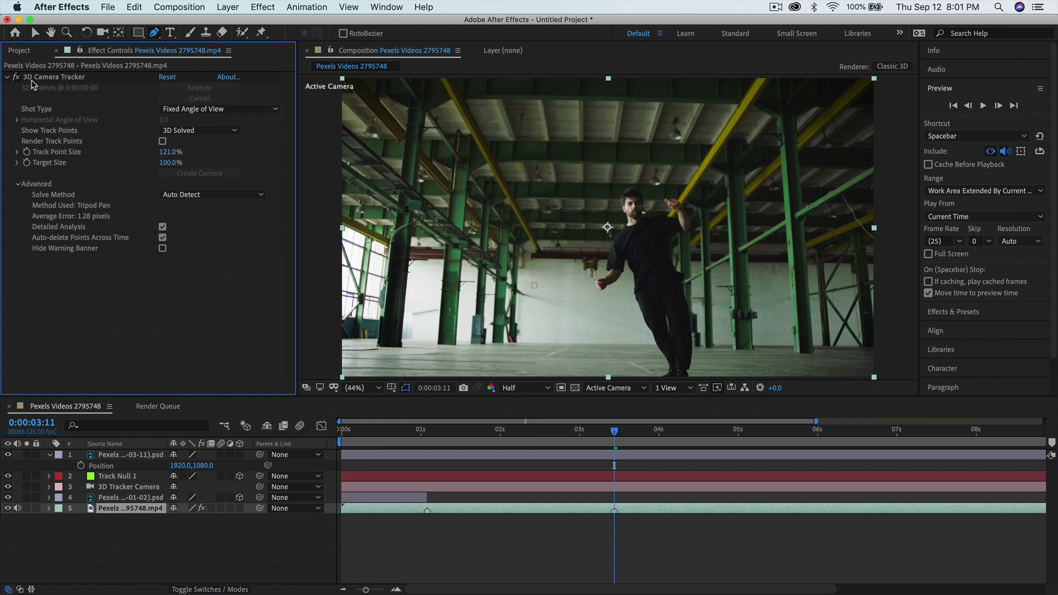
{"action": "left_click", "coordinate": [72, 78]}
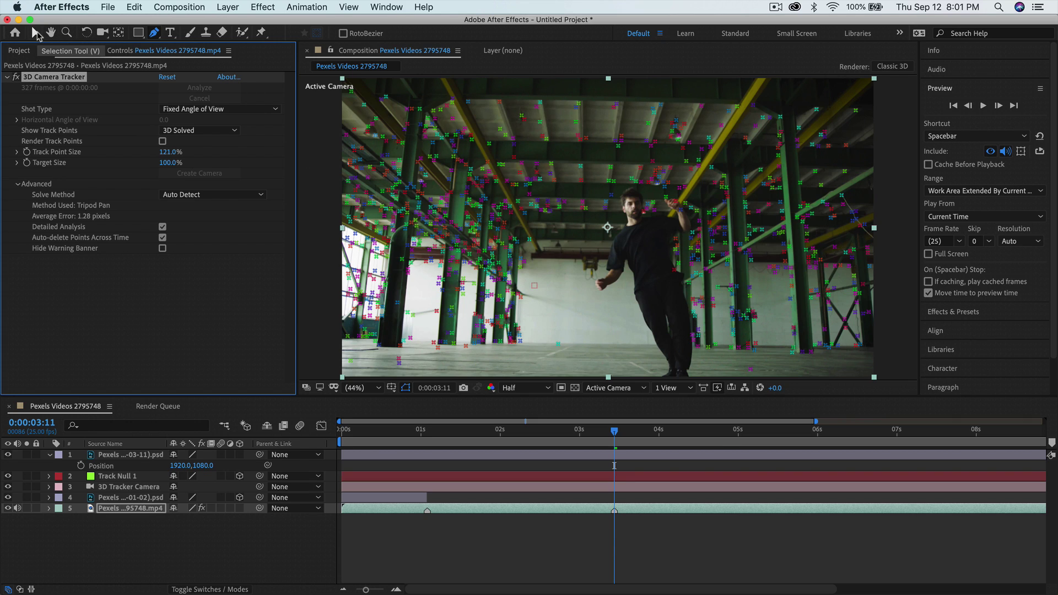
{"action": "left_click", "coordinate": [36, 33]}
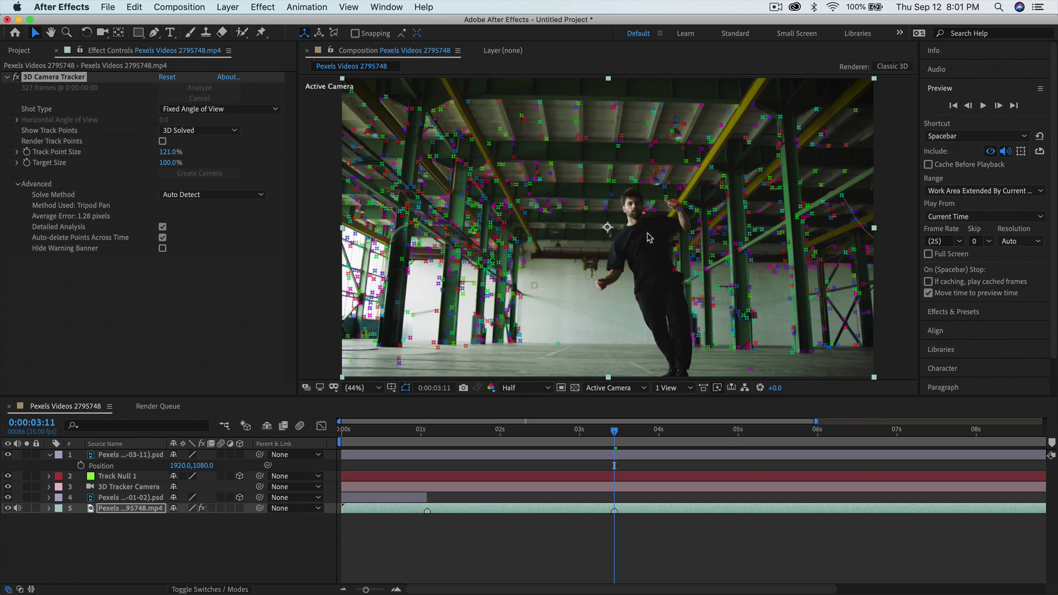
{"action": "mouse_move", "coordinate": [640, 235]}
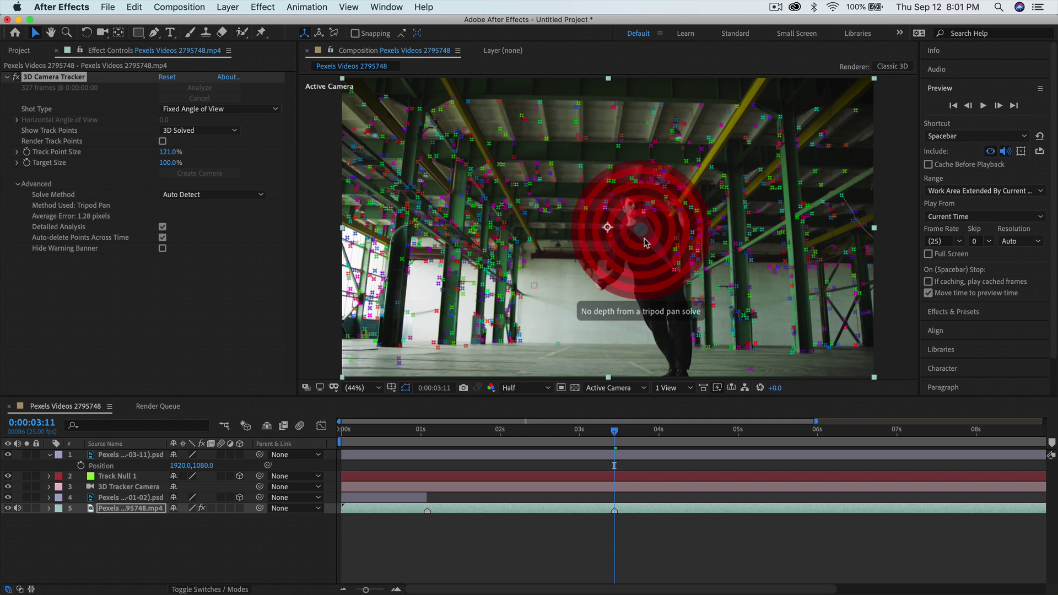
{"action": "right_click", "coordinate": [645, 243]}
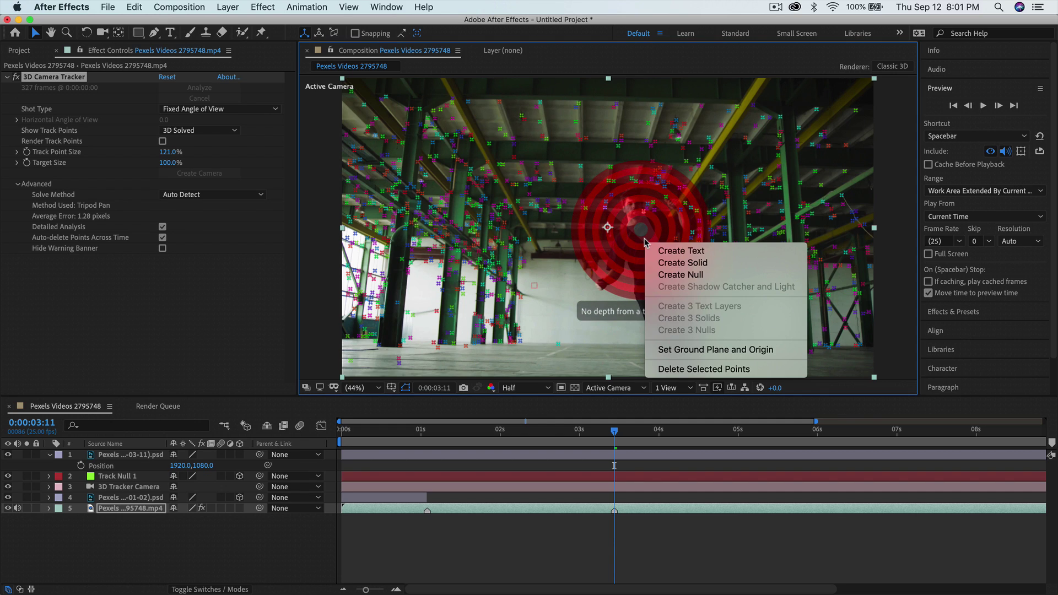
{"action": "left_click", "coordinate": [681, 274]}
Copy the new track null's position onto the 0-00-03-11 still layer, placing it at 2046.6, 1085.7
{"action": "left_click", "coordinate": [134, 458]}
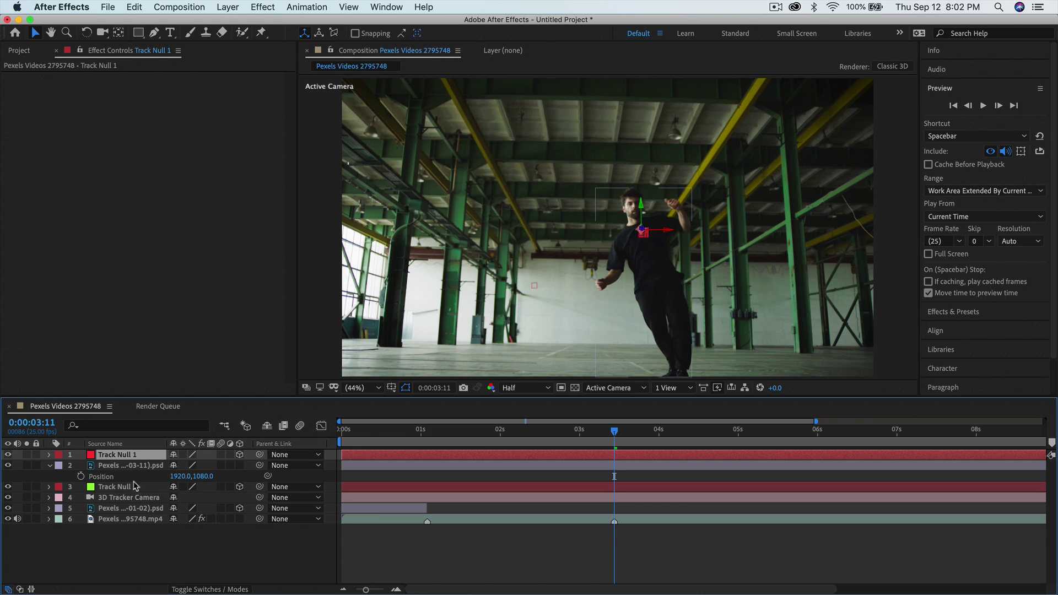
{"action": "key", "text": "p"}
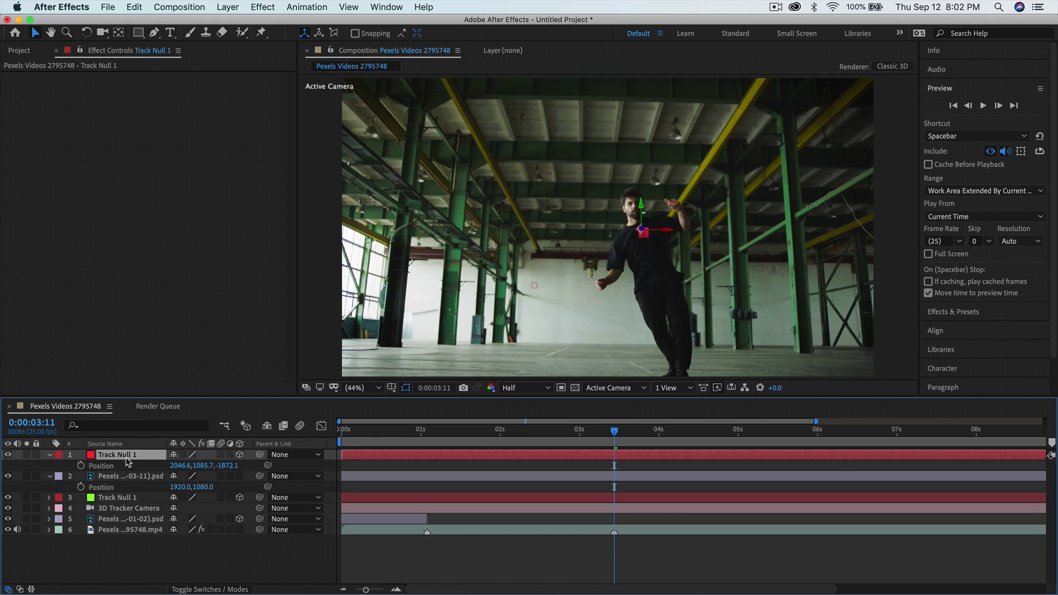
{"action": "left_click", "coordinate": [122, 465]}
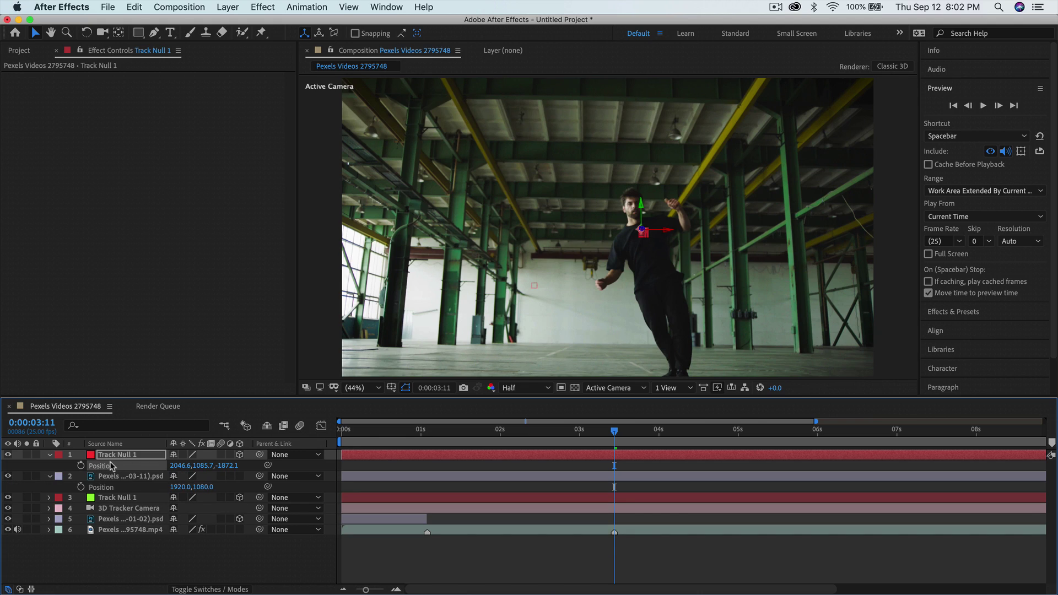
{"action": "left_click", "coordinate": [125, 477]}
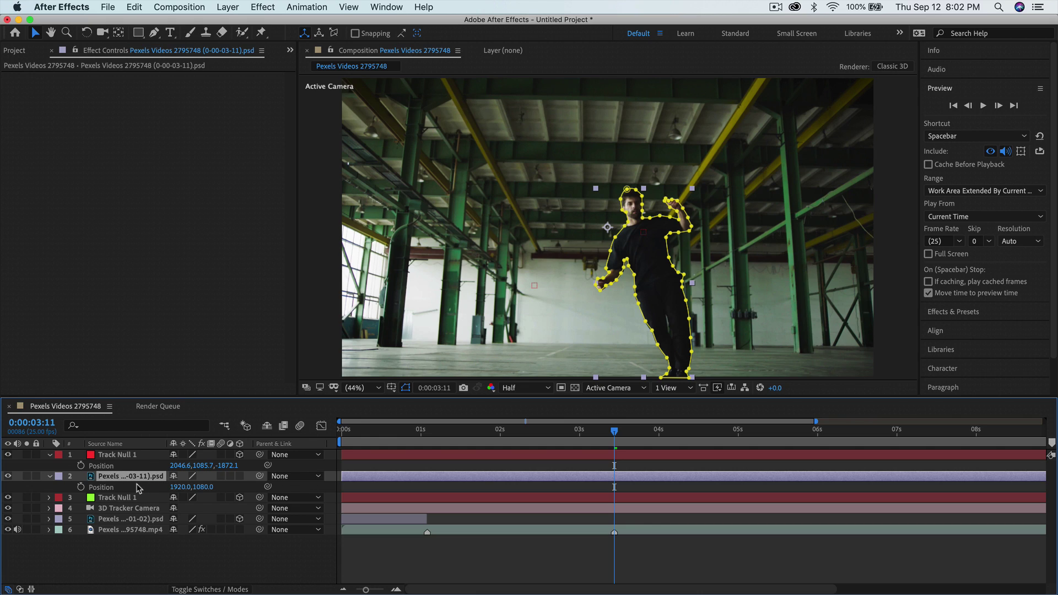
{"action": "key", "text": "p"}
{"action": "key", "text": "p"}
{"action": "left_click", "coordinate": [103, 489]}
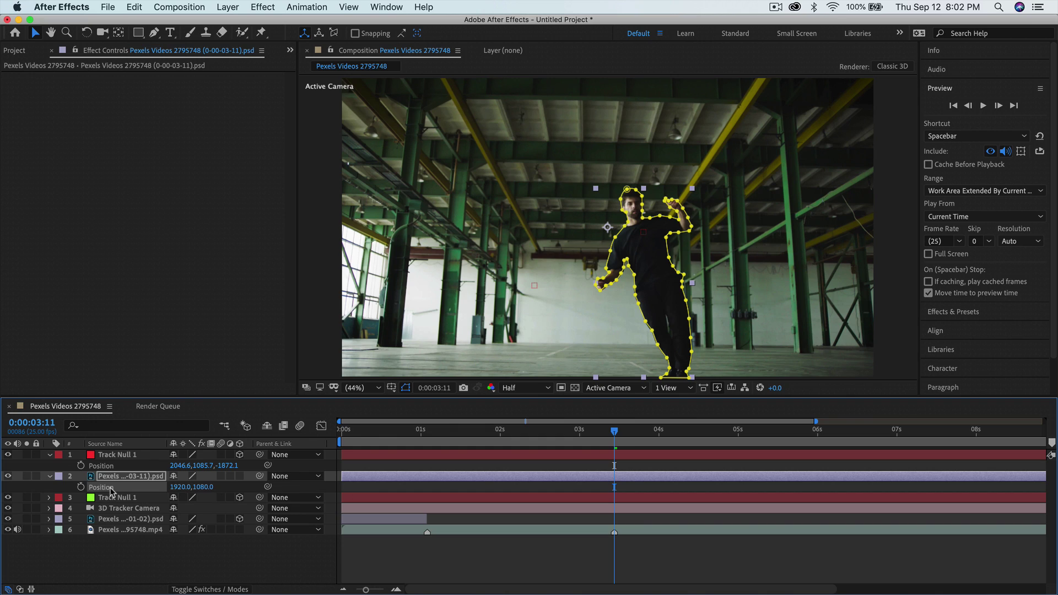
{"action": "key", "text": "ctrl+v"}
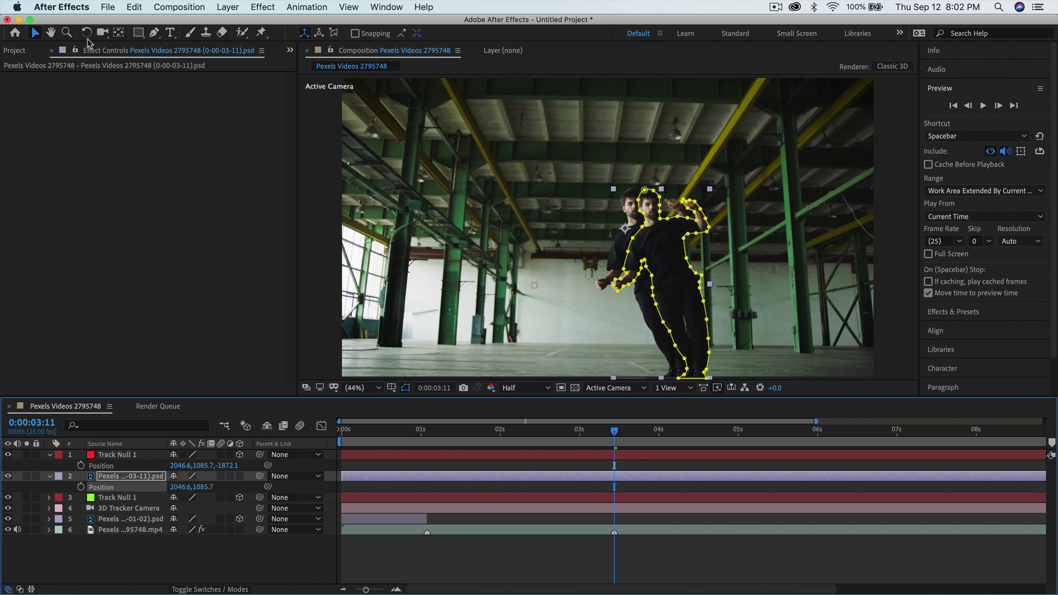
Make the 0-00-03-11 still a 3D layer and move its anchor point to the masked dancer's waist with the Pan Behind tool
{"action": "left_click", "coordinate": [240, 476]}
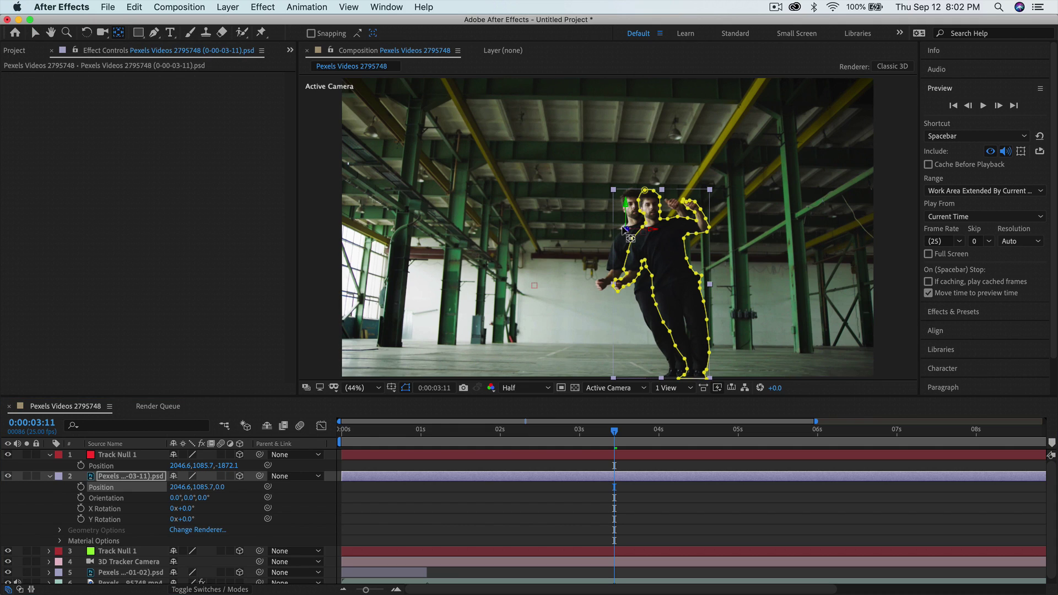
{"action": "left_click_drag", "start_coordinate": [624, 230], "coordinate": [666, 263]}
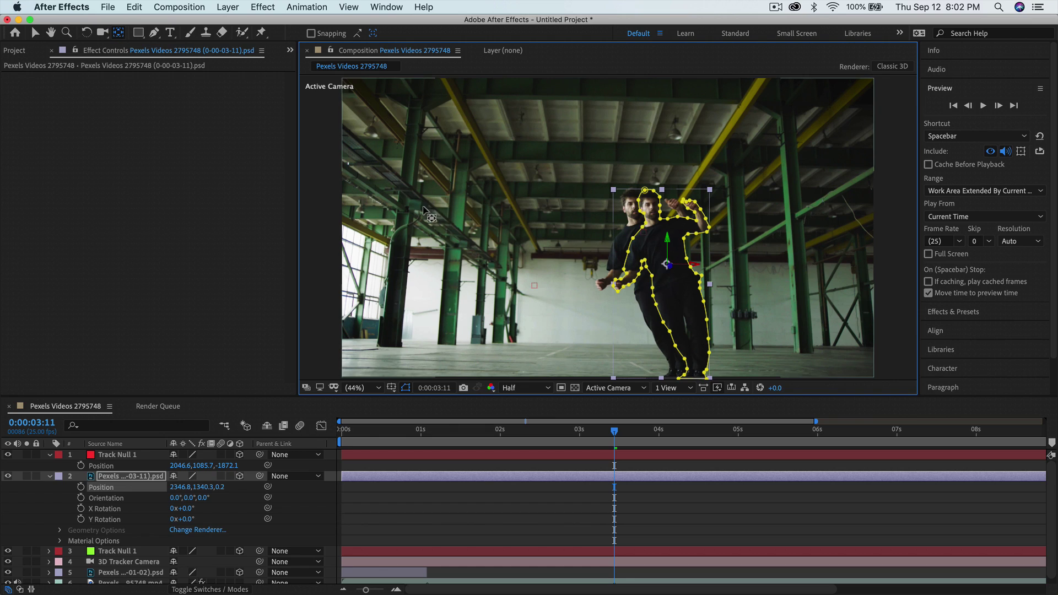
{"action": "left_click", "coordinate": [35, 32]}
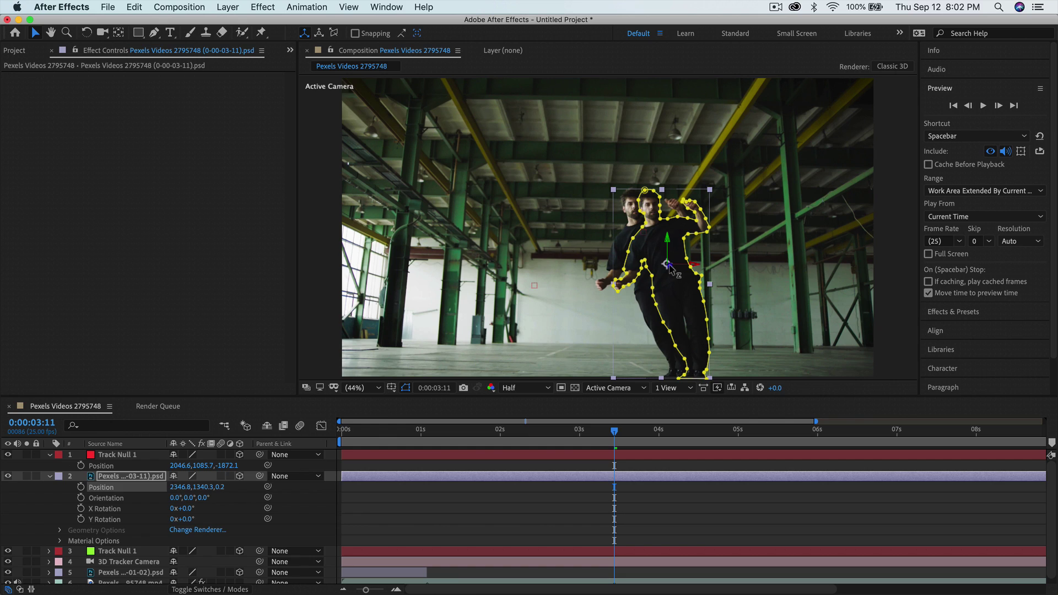
Shift the masked still along X to 2219.4 so it overlays the dancer in the footage, and preview from the start
{"action": "left_click", "coordinate": [697, 270]}
{"action": "left_click_drag", "start_coordinate": [697, 270], "coordinate": [682, 270]}
{"action": "left_click_drag", "start_coordinate": [615, 453], "coordinate": [342, 439]}
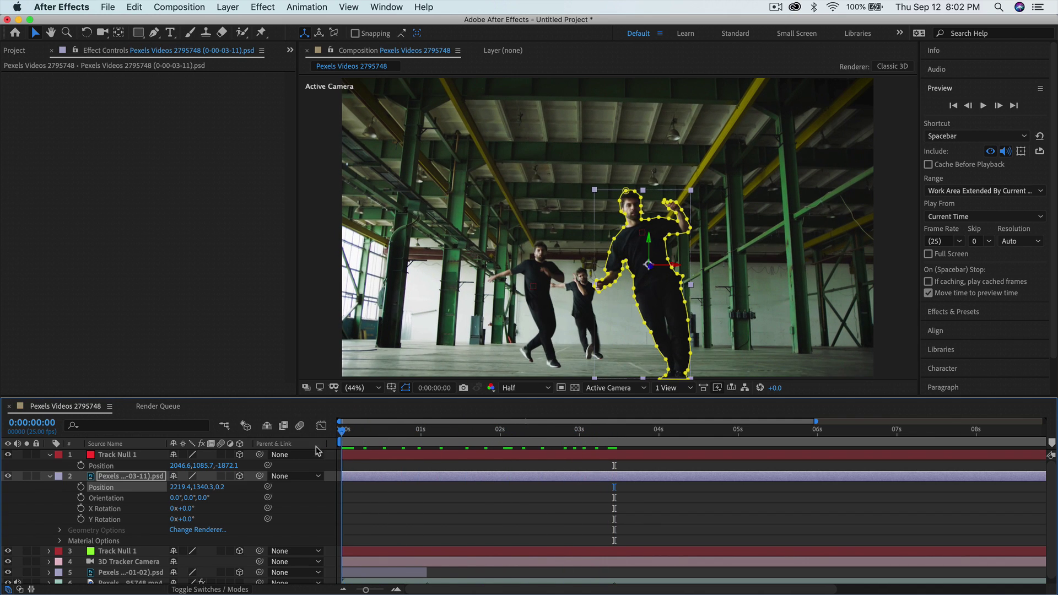
{"action": "key", "text": "space"}
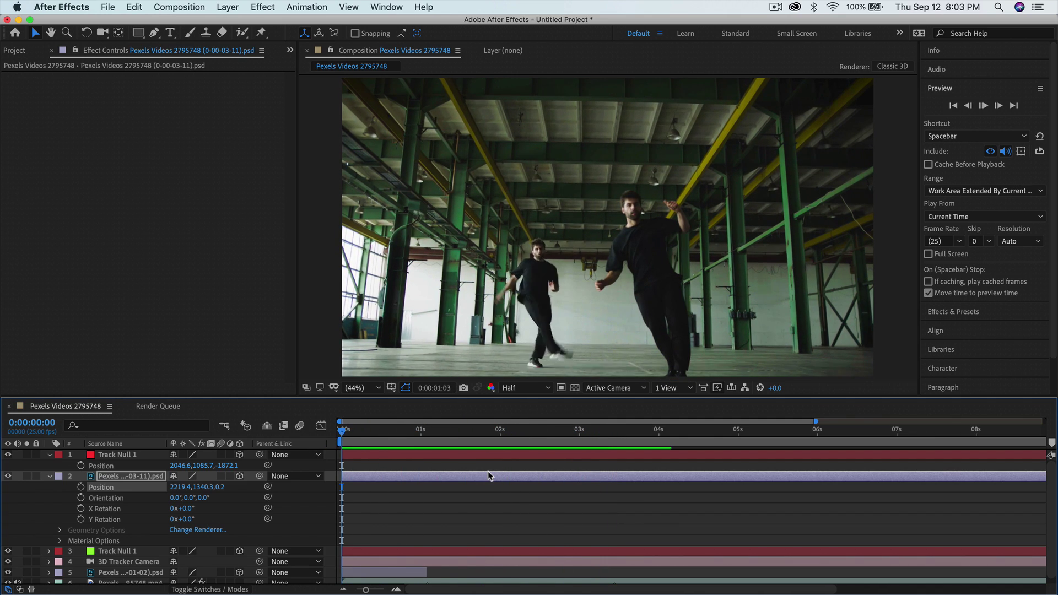
{"action": "key", "text": "space"}
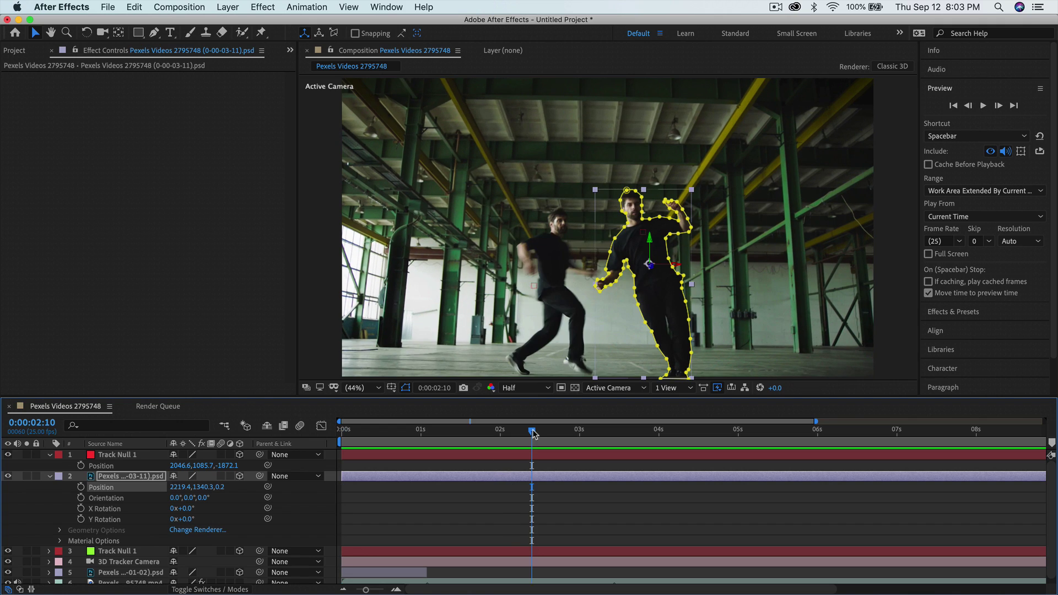
Trim the end of the 0-00-03-11 still layer back to just before the second marker on the footage layer
{"action": "left_click_drag", "start_coordinate": [571, 439], "coordinate": [591, 443]}
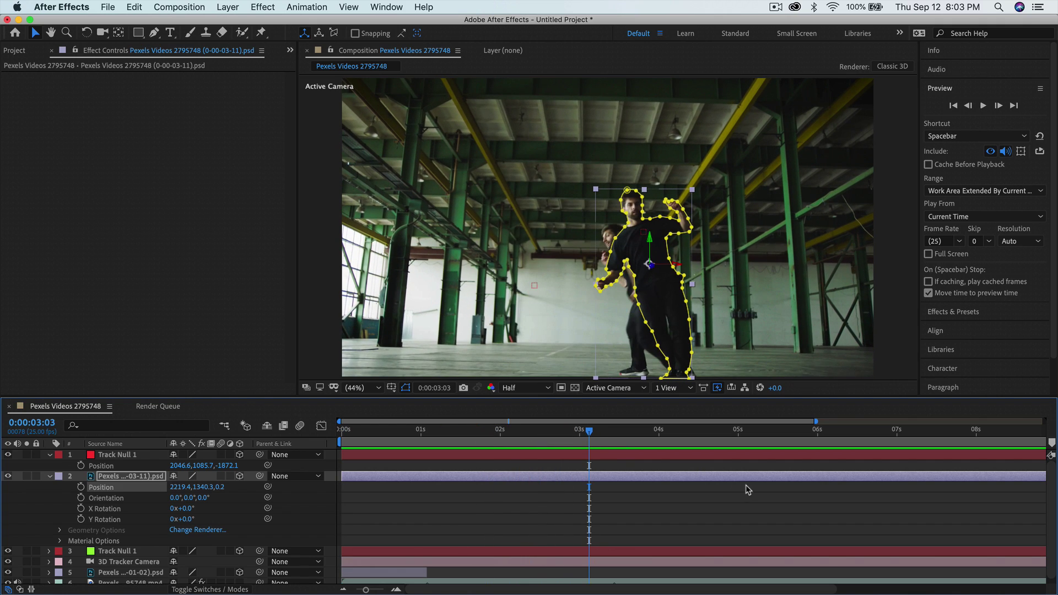
{"action": "scroll", "coordinate": [748, 489], "scroll_direction": "right", "scroll_amount": 5}
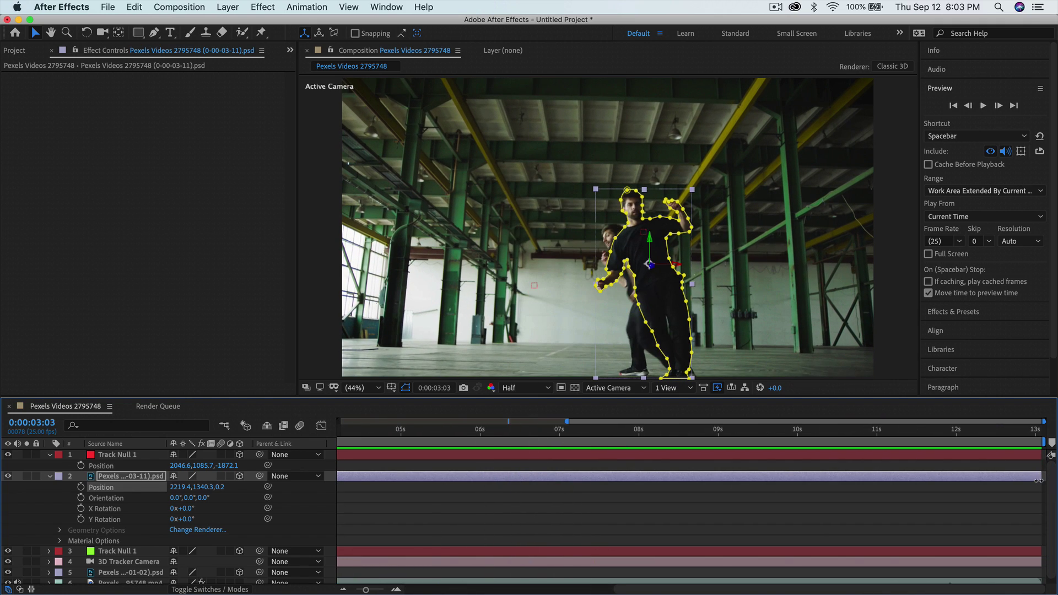
{"action": "left_click_drag", "start_coordinate": [1038, 477], "coordinate": [588, 497]}
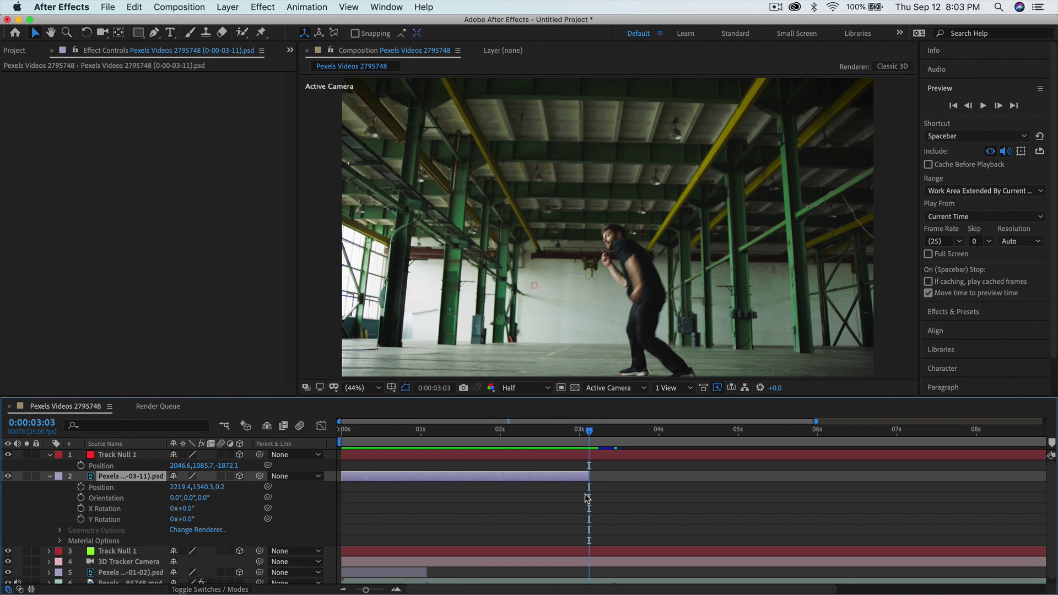
{"action": "scroll", "coordinate": [587, 496], "scroll_direction": "down", "scroll_amount": 1}
{"action": "scroll", "coordinate": [587, 496], "scroll_direction": "right", "scroll_amount": 2}
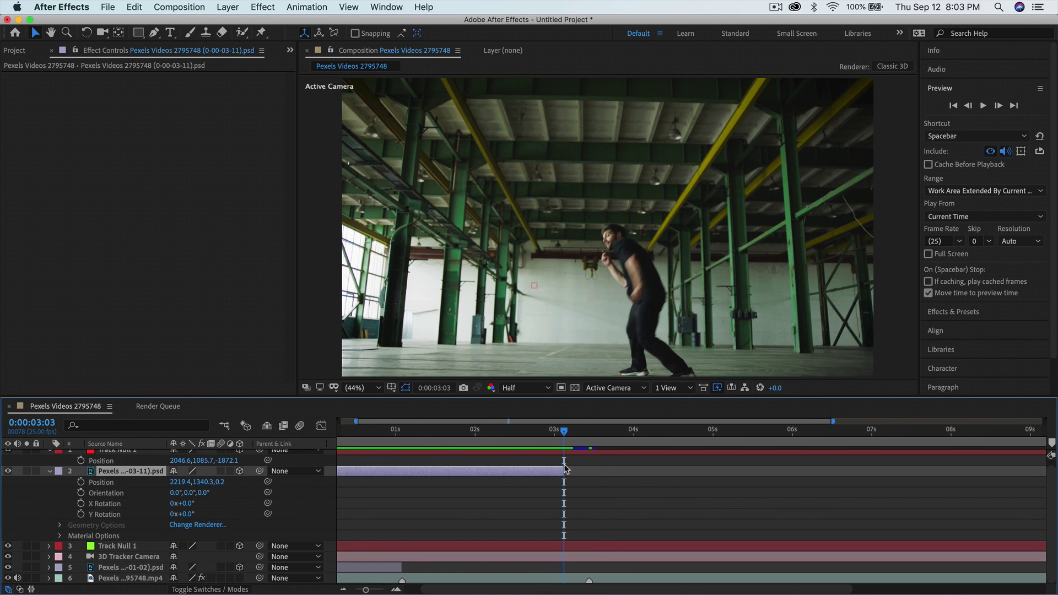
{"action": "left_click_drag", "start_coordinate": [561, 472], "coordinate": [564, 472]}
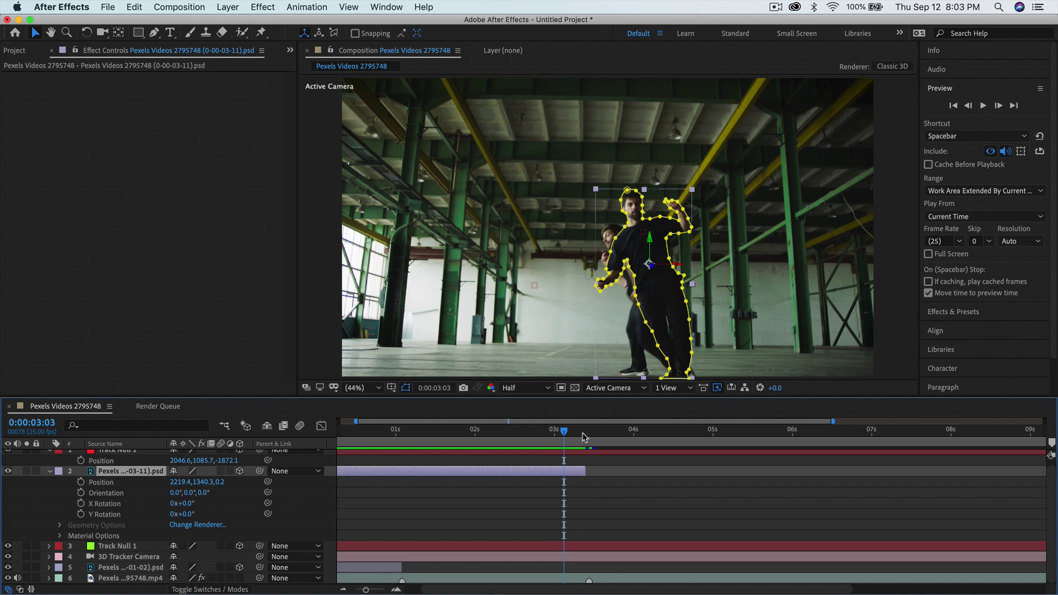
Preview the composition from the start past the second marker to check how the 0-00-03-11 still hands over to the dancer
{"action": "left_click_drag", "start_coordinate": [583, 435], "coordinate": [590, 441]}
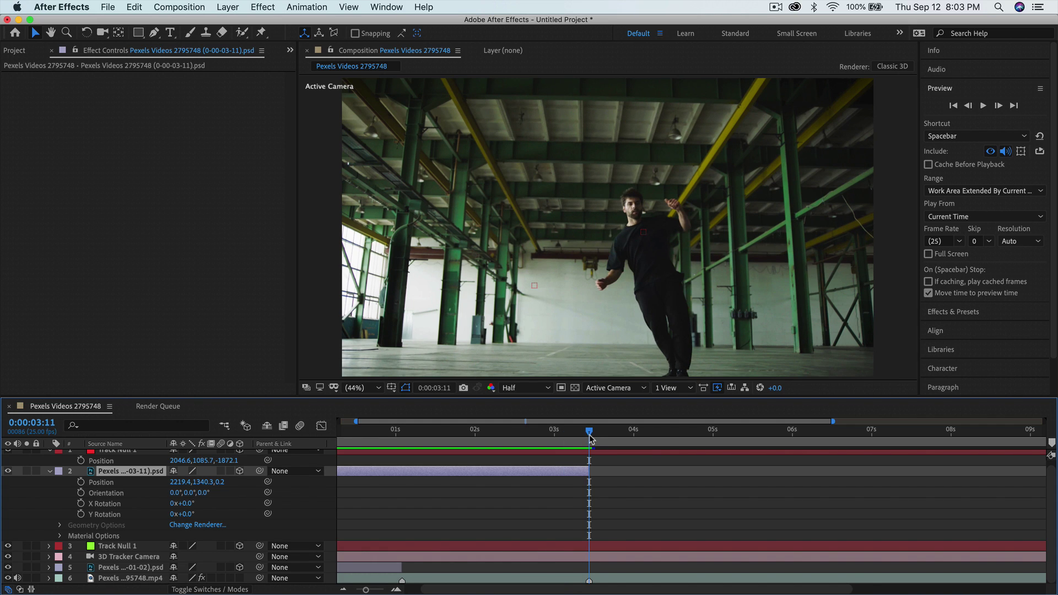
{"action": "left_click_drag", "start_coordinate": [590, 438], "coordinate": [261, 449]}
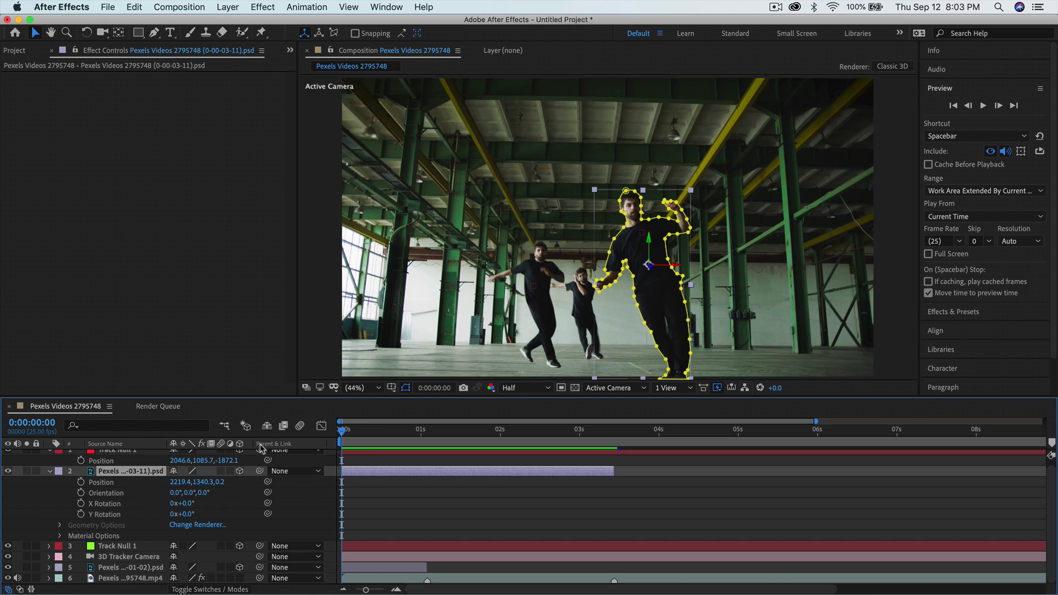
{"action": "left_click", "coordinate": [309, 355]}
{"action": "key", "text": "space"}
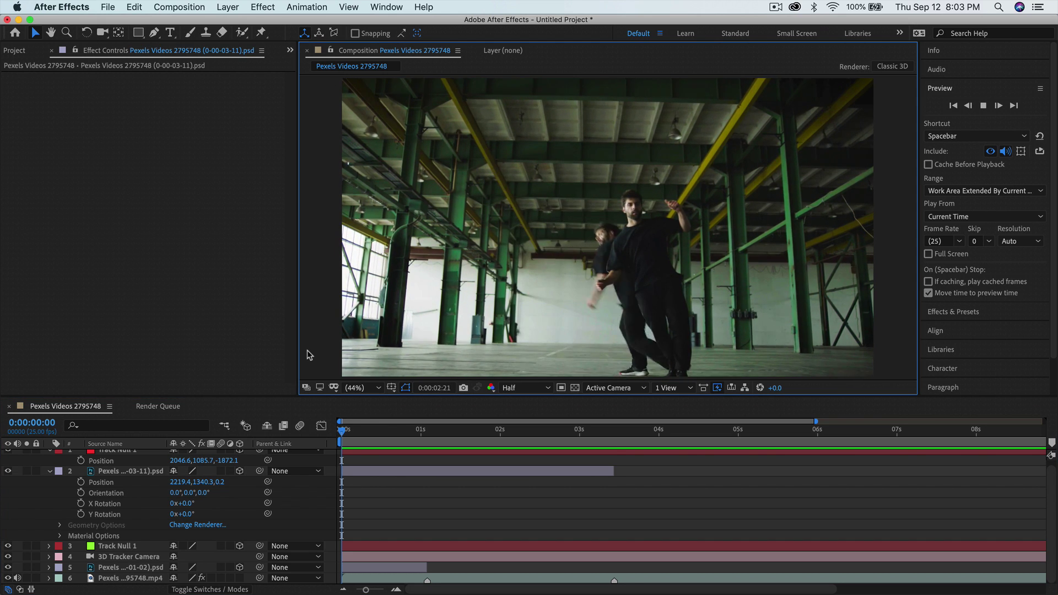
{"action": "key", "text": "space"}
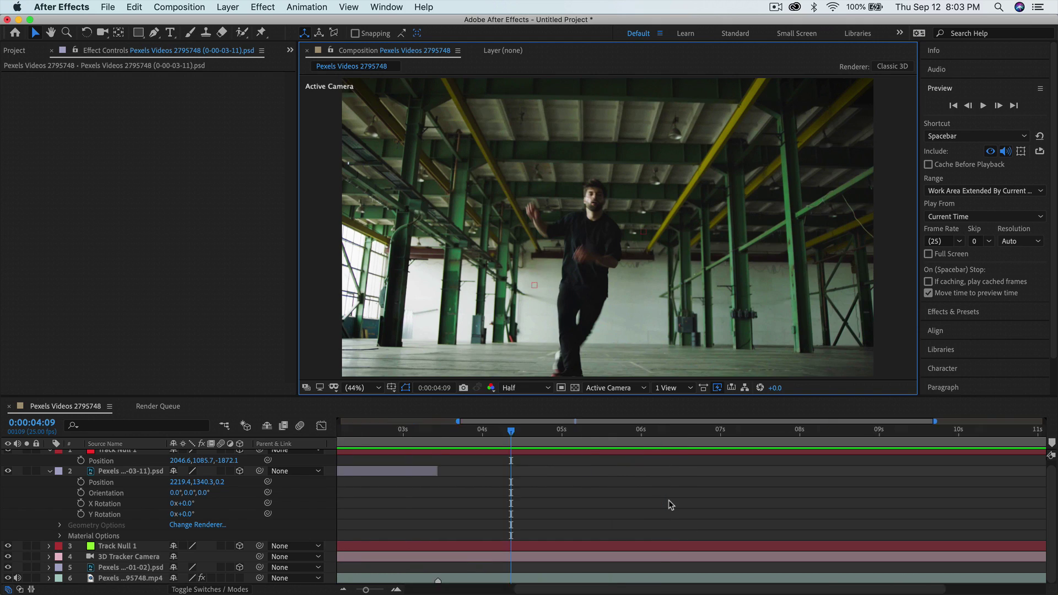
{"action": "scroll", "coordinate": [669, 501], "scroll_direction": "right", "scroll_amount": 3}
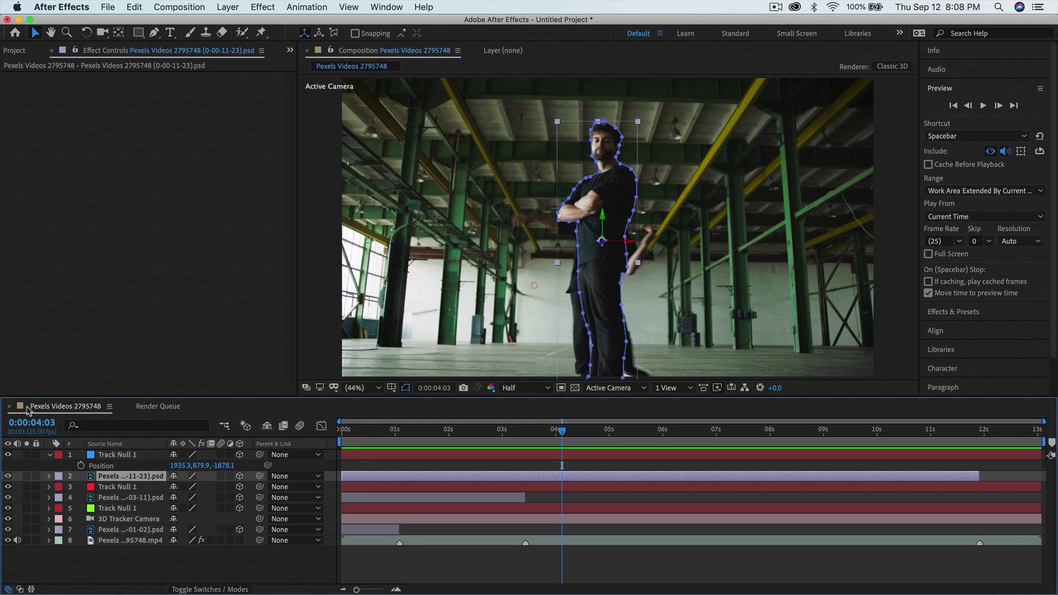
Deselect the 0-00-11-23 still layer and add the Pexels Videos 2795748 composition to the render queue
{"action": "left_click", "coordinate": [206, 323]}
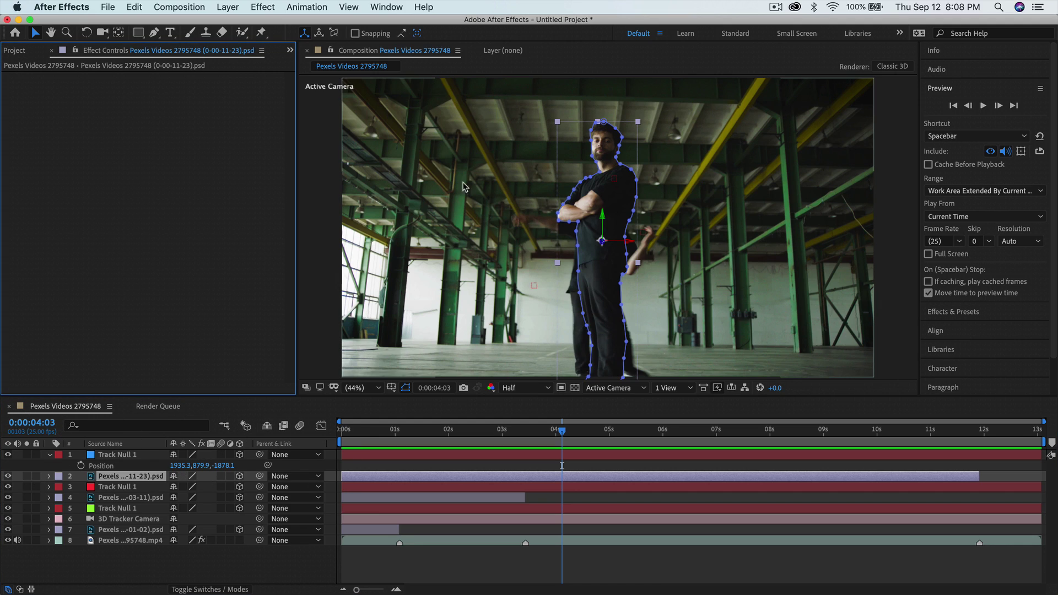
{"action": "left_click", "coordinate": [322, 170]}
{"action": "left_click", "coordinate": [225, 408]}
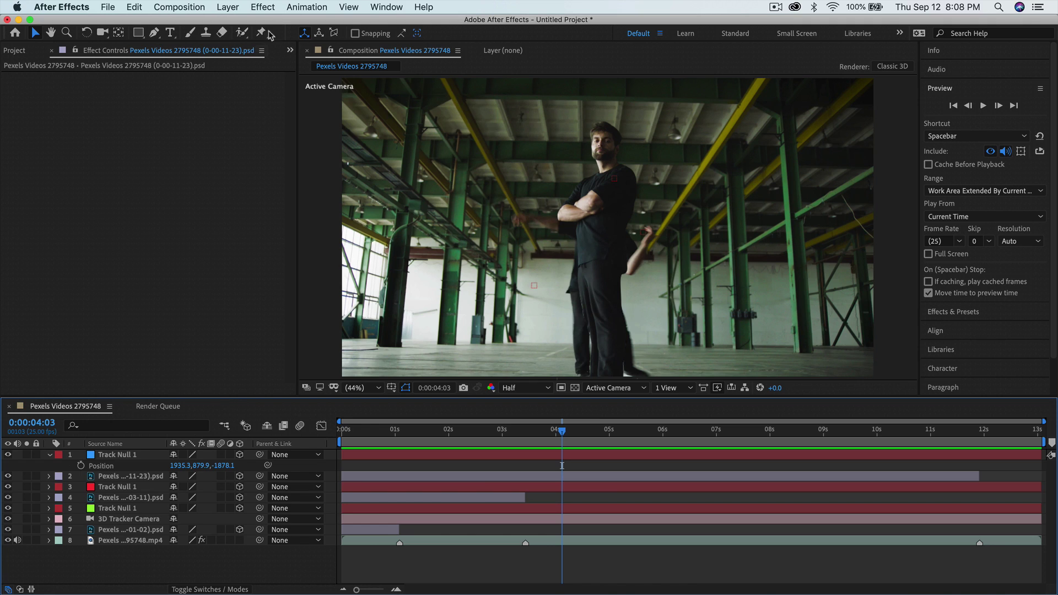
{"action": "left_click", "coordinate": [185, 5]}
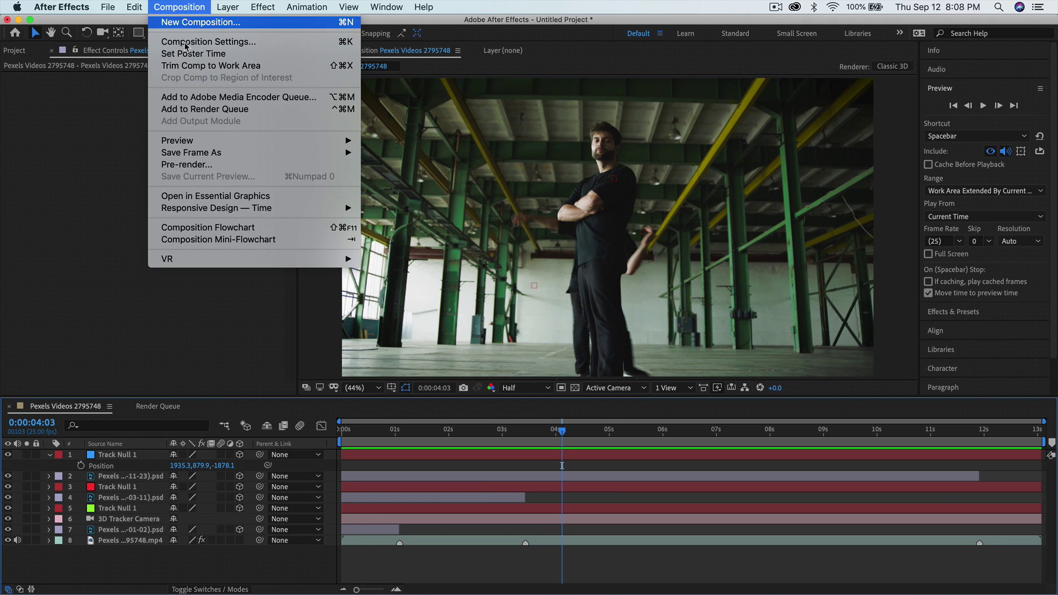
{"action": "left_click", "coordinate": [194, 109]}
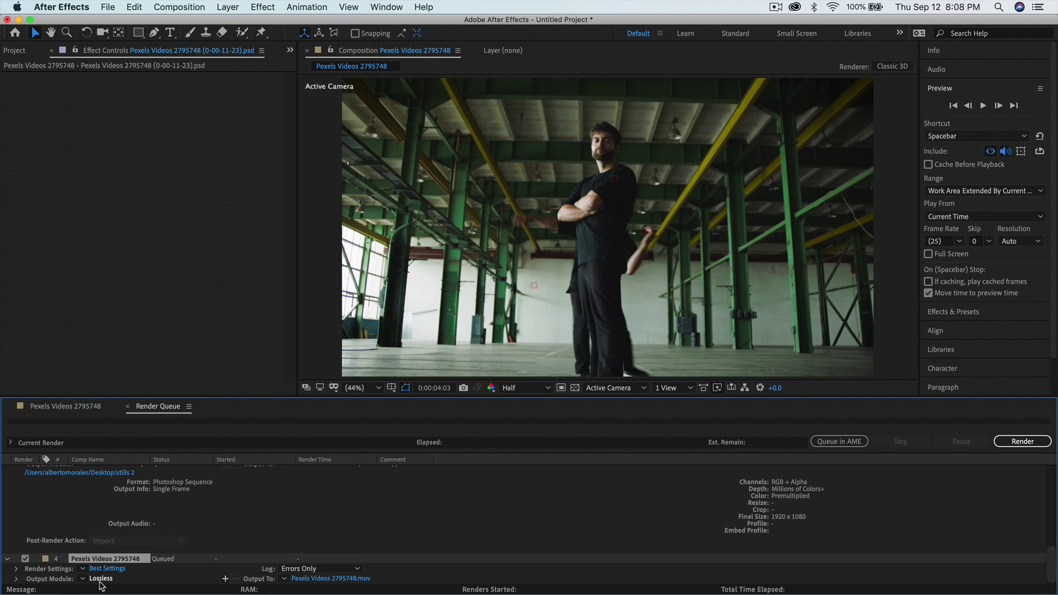
Open the output module settings of the queued composition and keep QuickTime as the output format
{"action": "left_click", "coordinate": [84, 570]}
{"action": "left_click", "coordinate": [83, 580]}
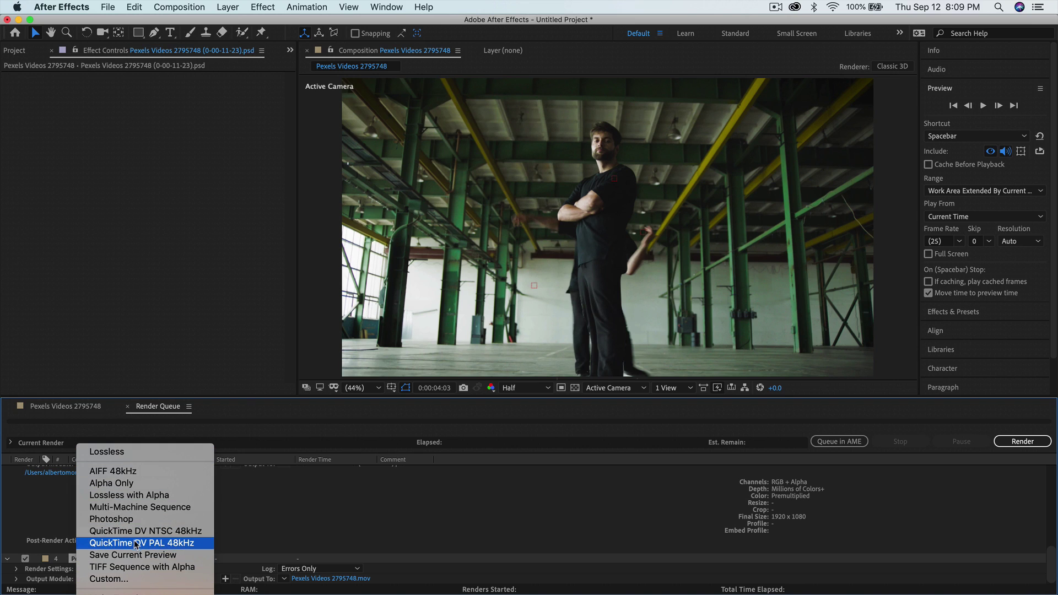
{"action": "left_click", "coordinate": [110, 568]}
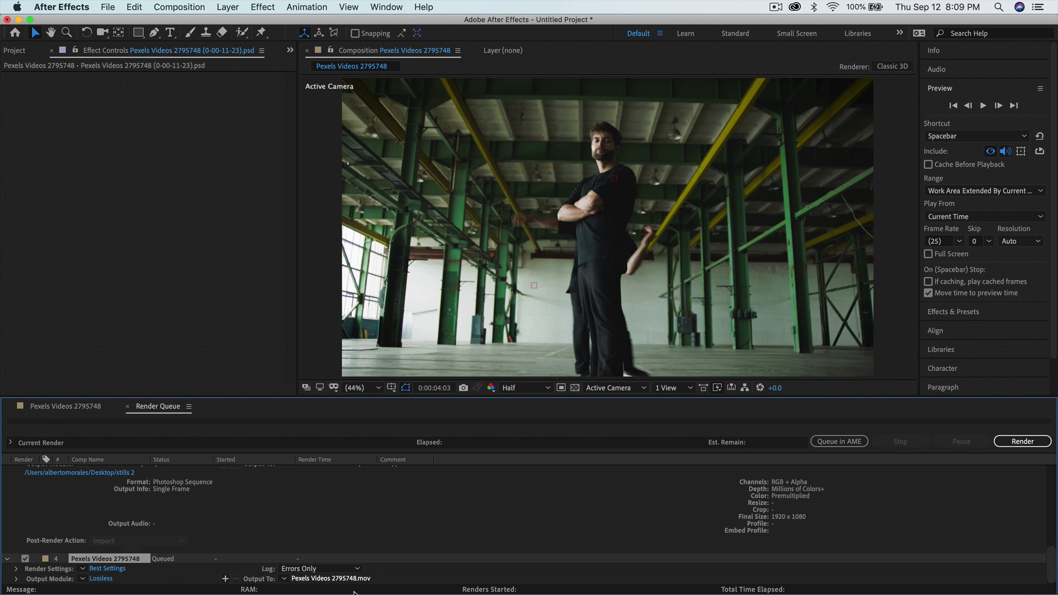
{"action": "left_click", "coordinate": [101, 578]}
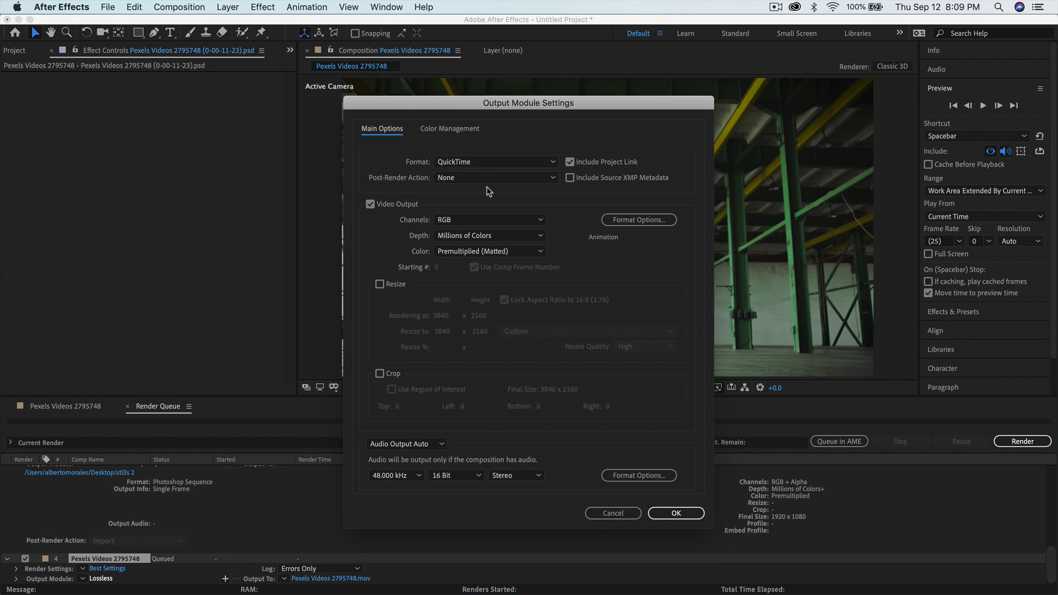
{"action": "left_click", "coordinate": [475, 163]}
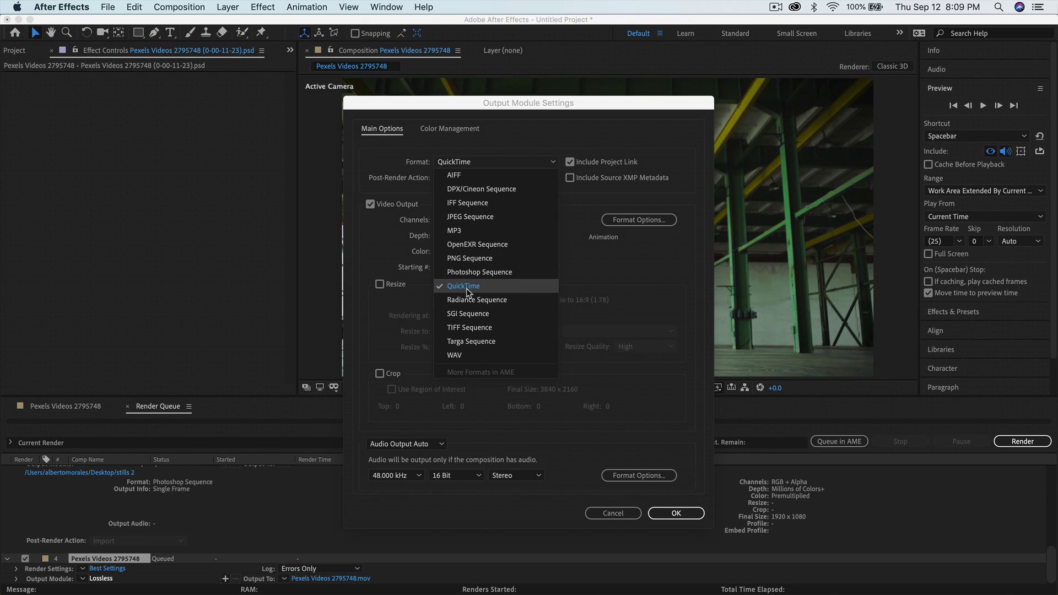
{"action": "left_click", "coordinate": [385, 178]}
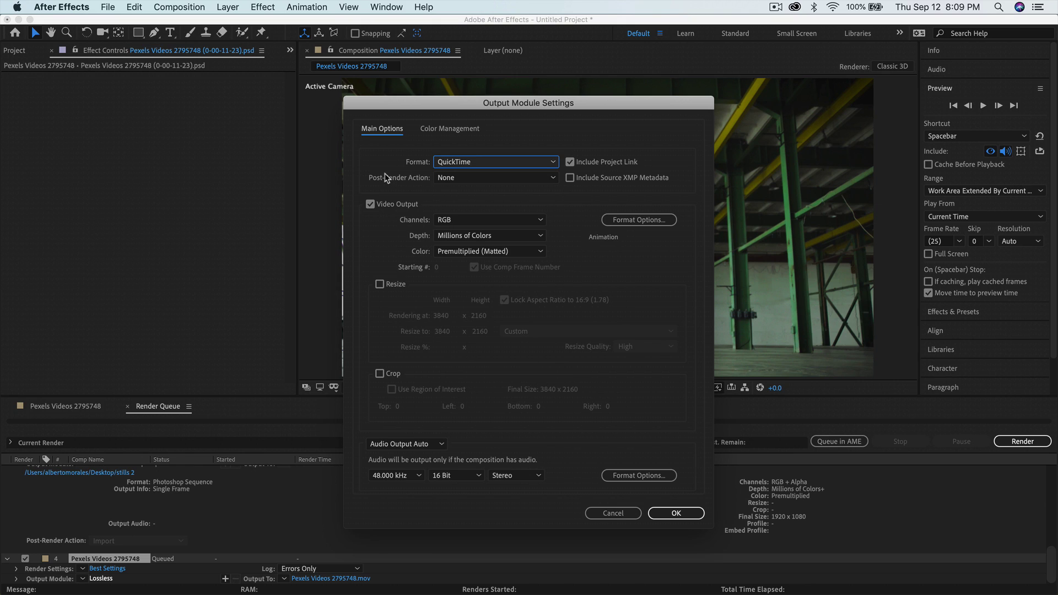
{"action": "left_click_drag", "start_coordinate": [434, 104], "coordinate": [388, 104]}
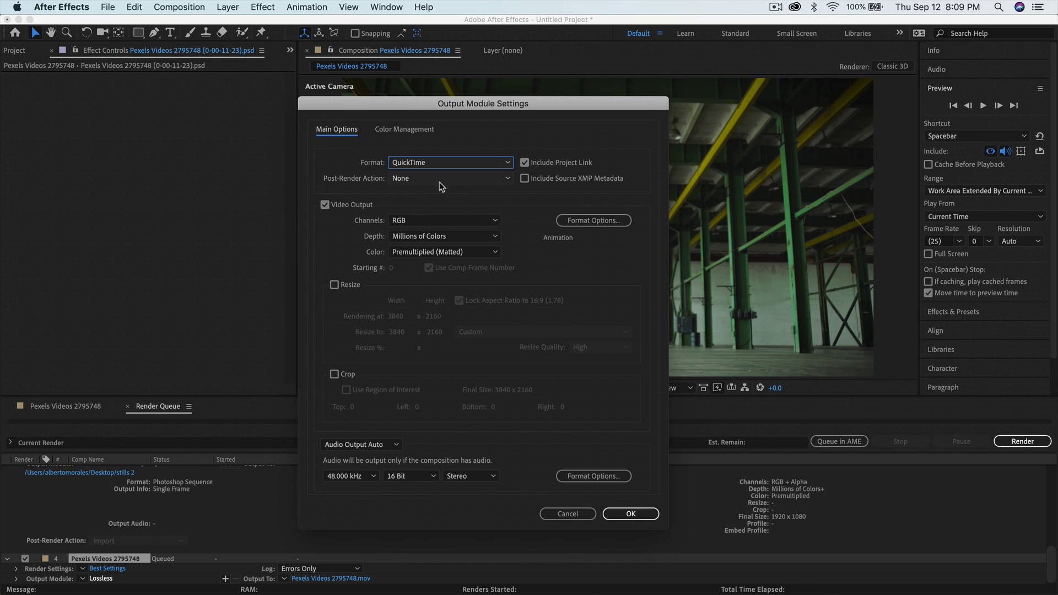
Examine the QuickTime video codecs offered in the output module's format options, and cancel the options
{"action": "left_click", "coordinate": [584, 225]}
{"action": "left_click", "coordinate": [517, 133]}
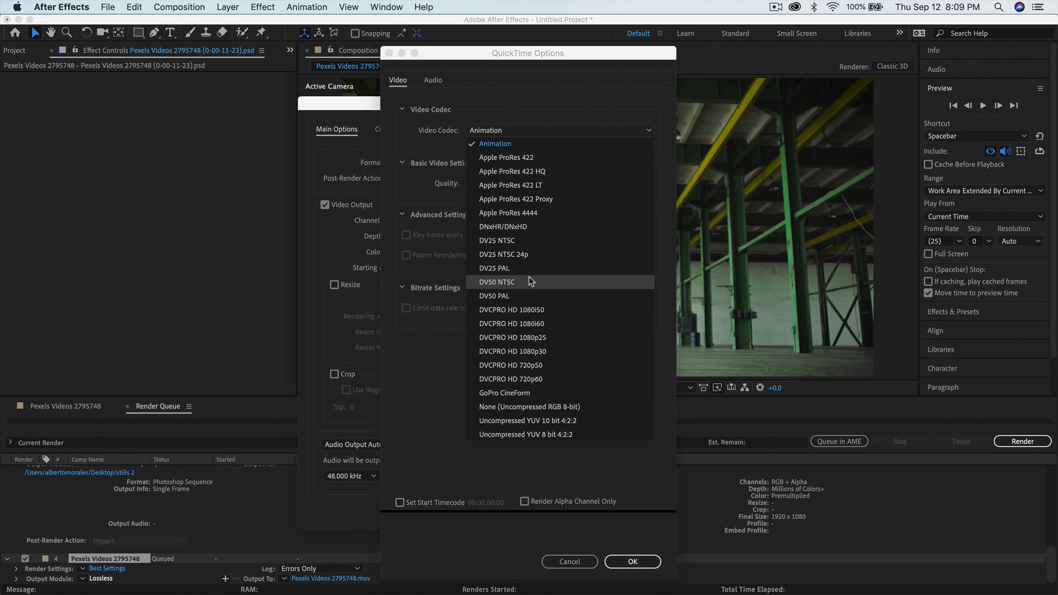
{"action": "left_click", "coordinate": [560, 502]}
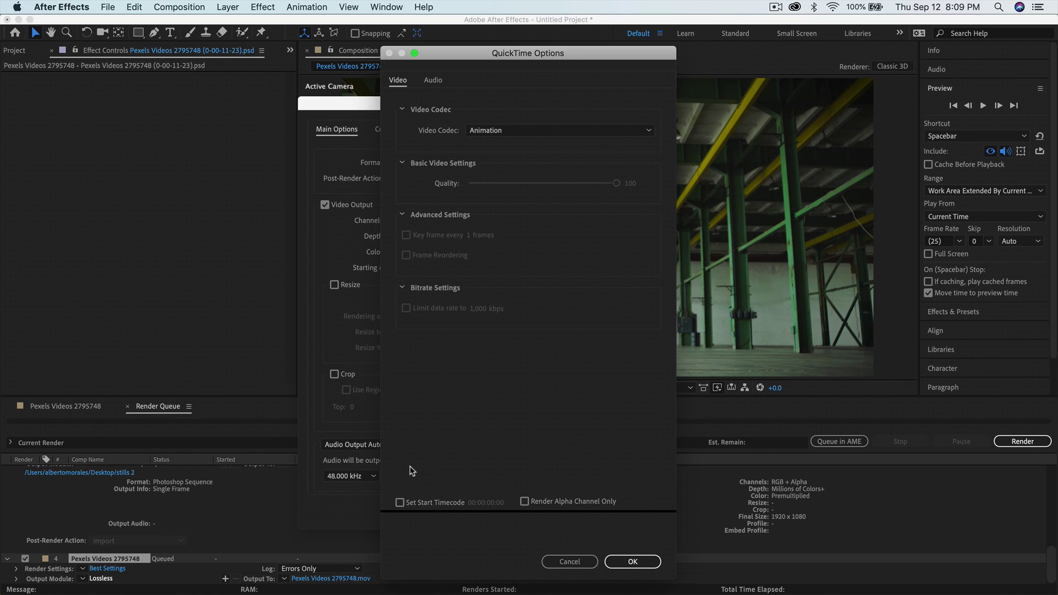
{"action": "left_click", "coordinate": [568, 561]}
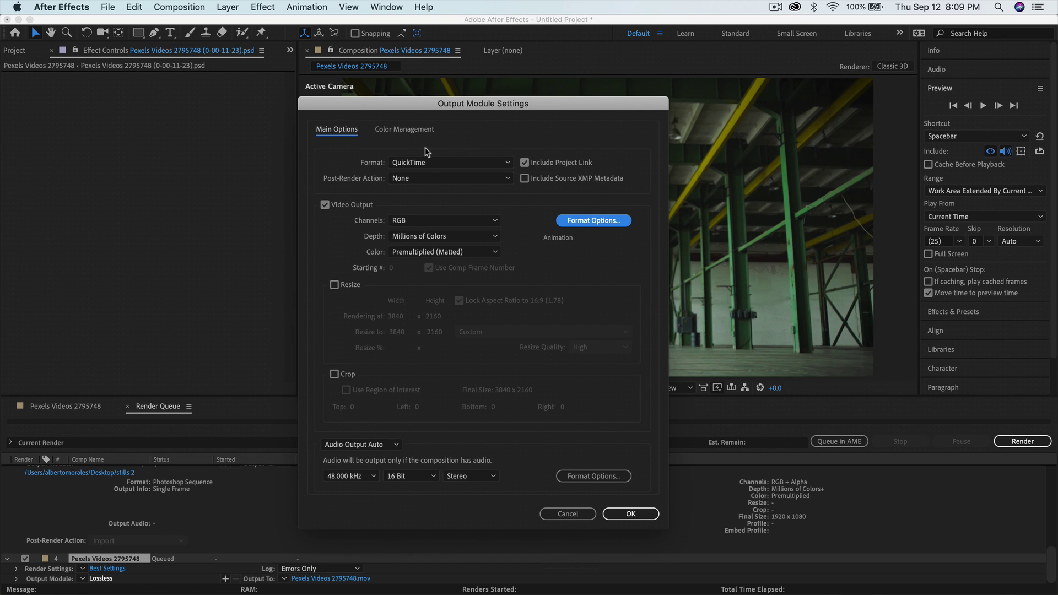
Reopen the QuickTime format options to choose the video codec, and render the composition to new video.mov
{"action": "left_click", "coordinate": [416, 163]}
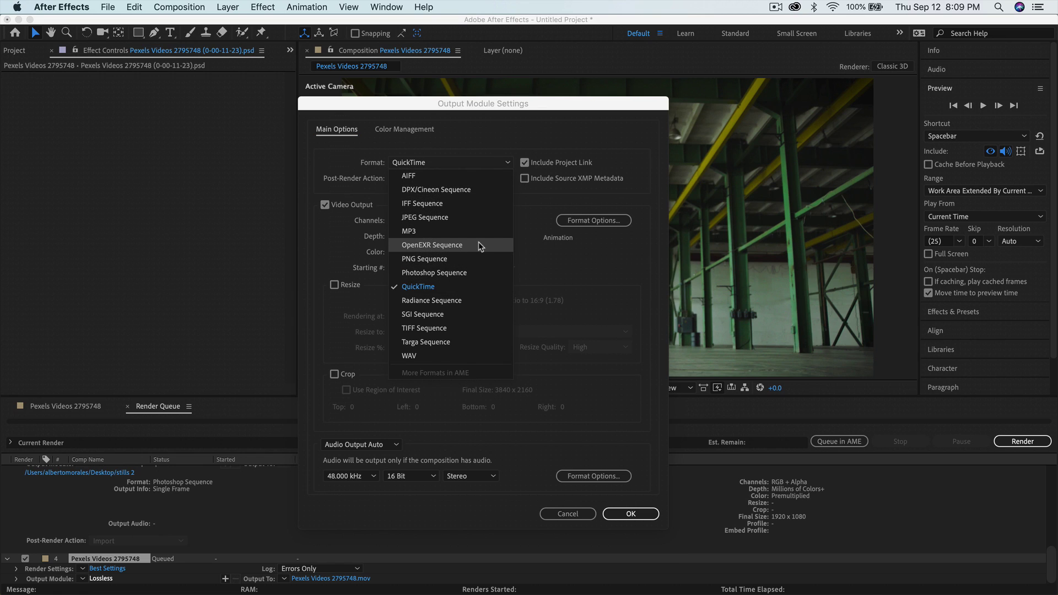
{"action": "left_click", "coordinate": [585, 221]}
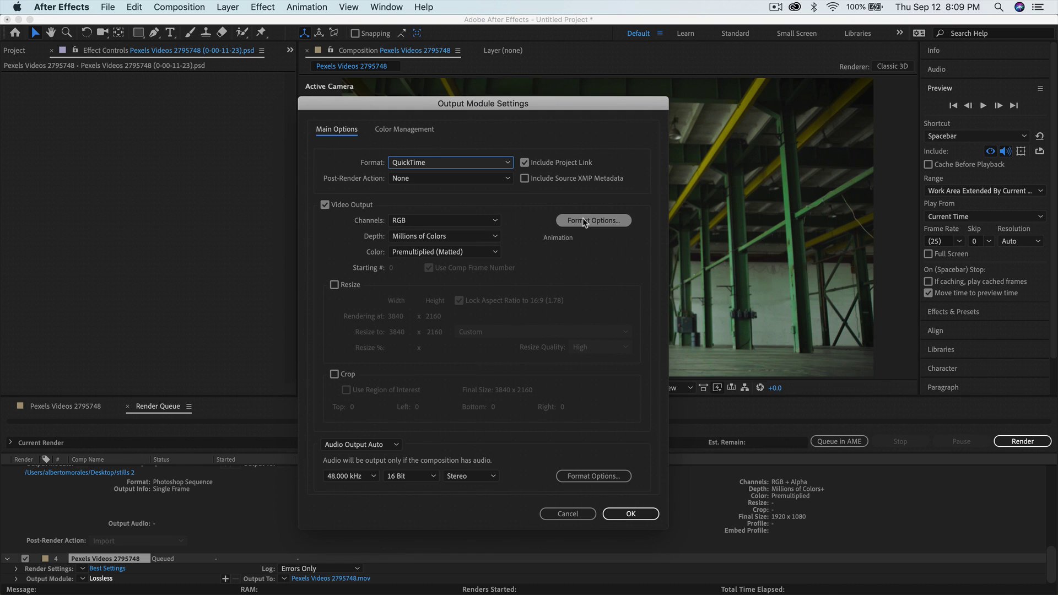
{"action": "left_click", "coordinate": [585, 221]}
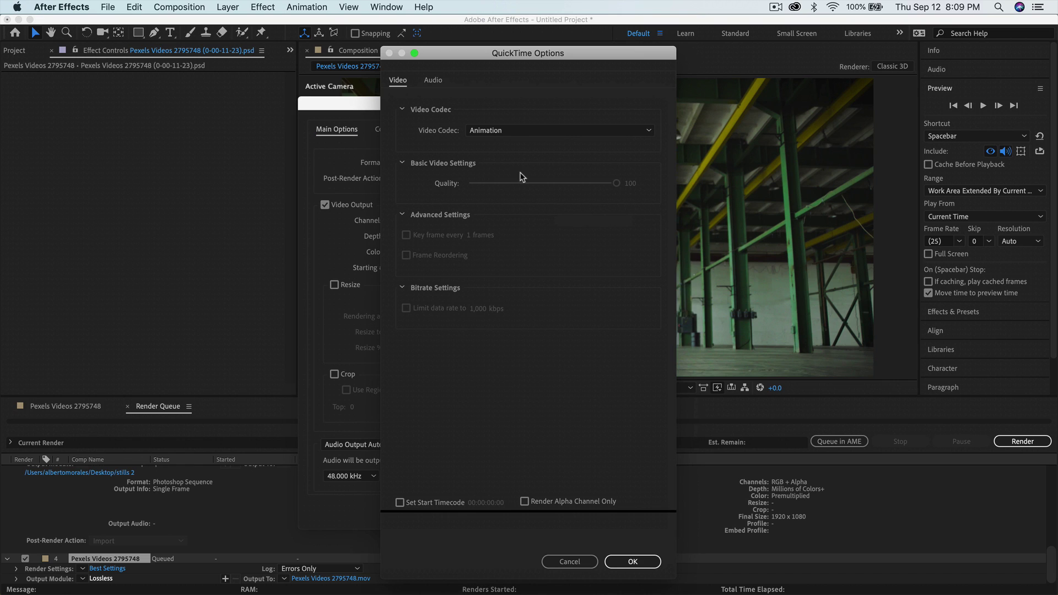
{"action": "left_click", "coordinate": [485, 130]}
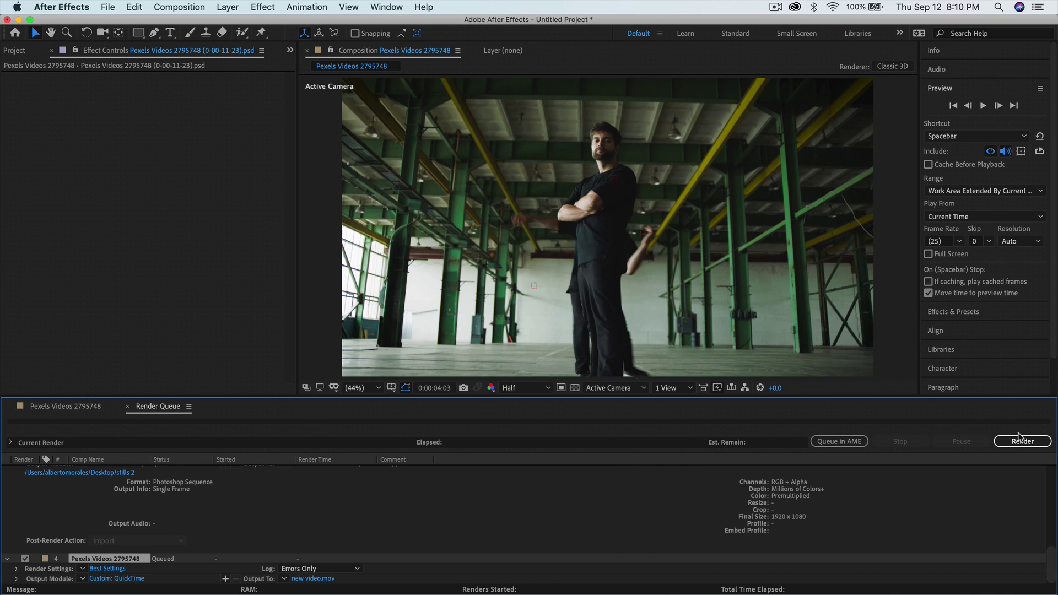
{"action": "left_click", "coordinate": [1020, 440]}
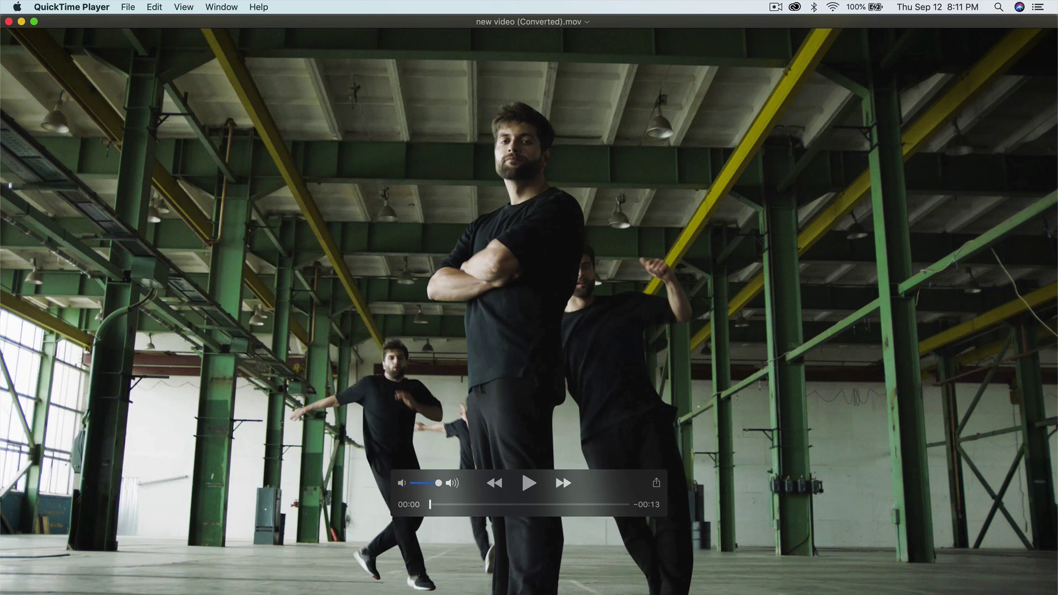
Fit new video (Converted).mov to the screen in QuickTime Player, play it to the end, and quit the player
{"action": "key", "text": "super+3"}
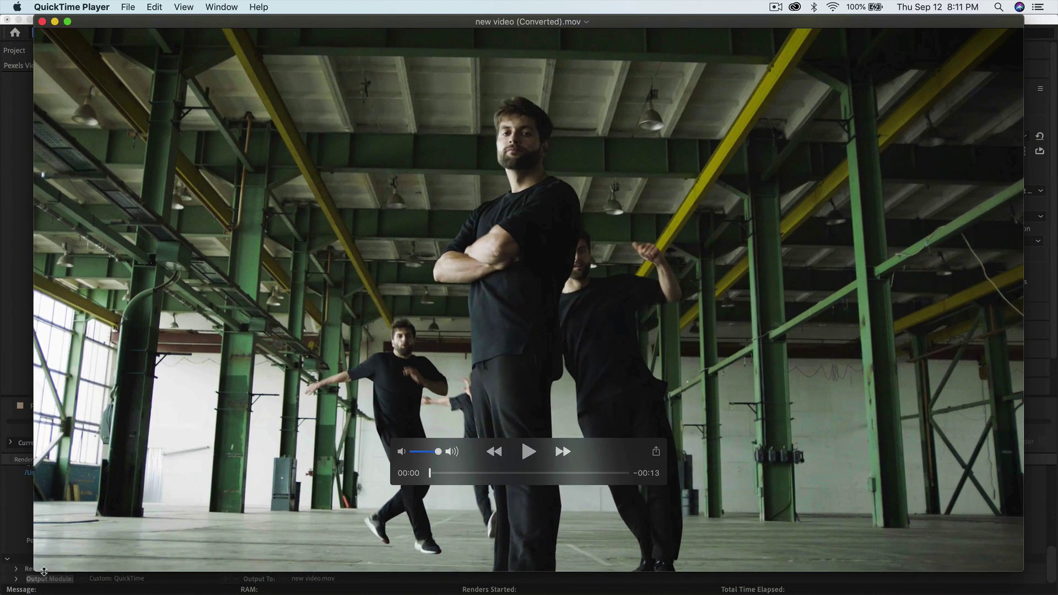
{"action": "key", "text": "space"}
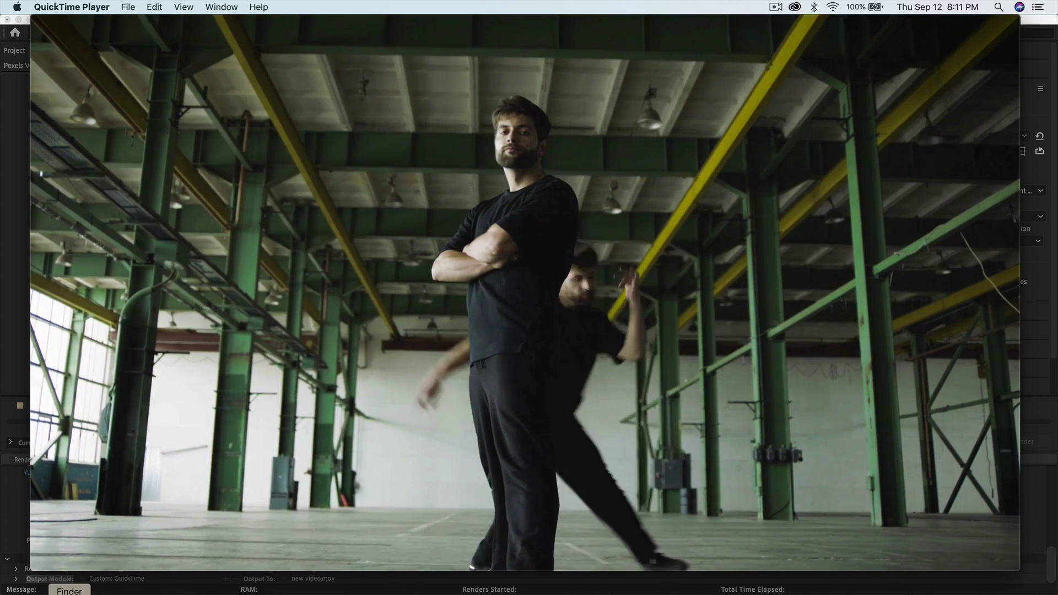
{"action": "mouse_move", "coordinate": [486, 310]}
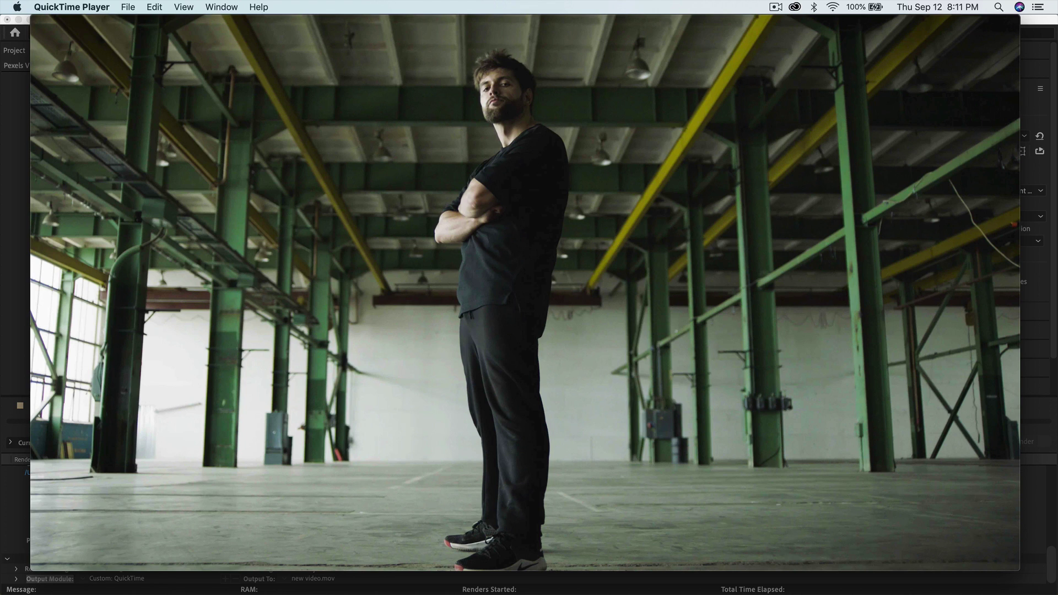
{"action": "key", "text": "super+q"}
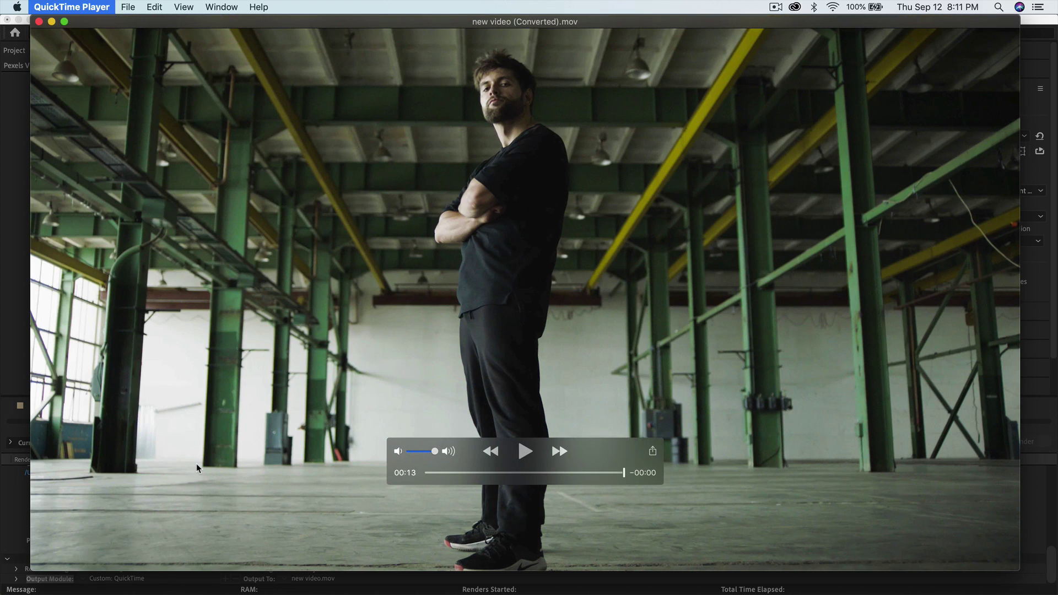